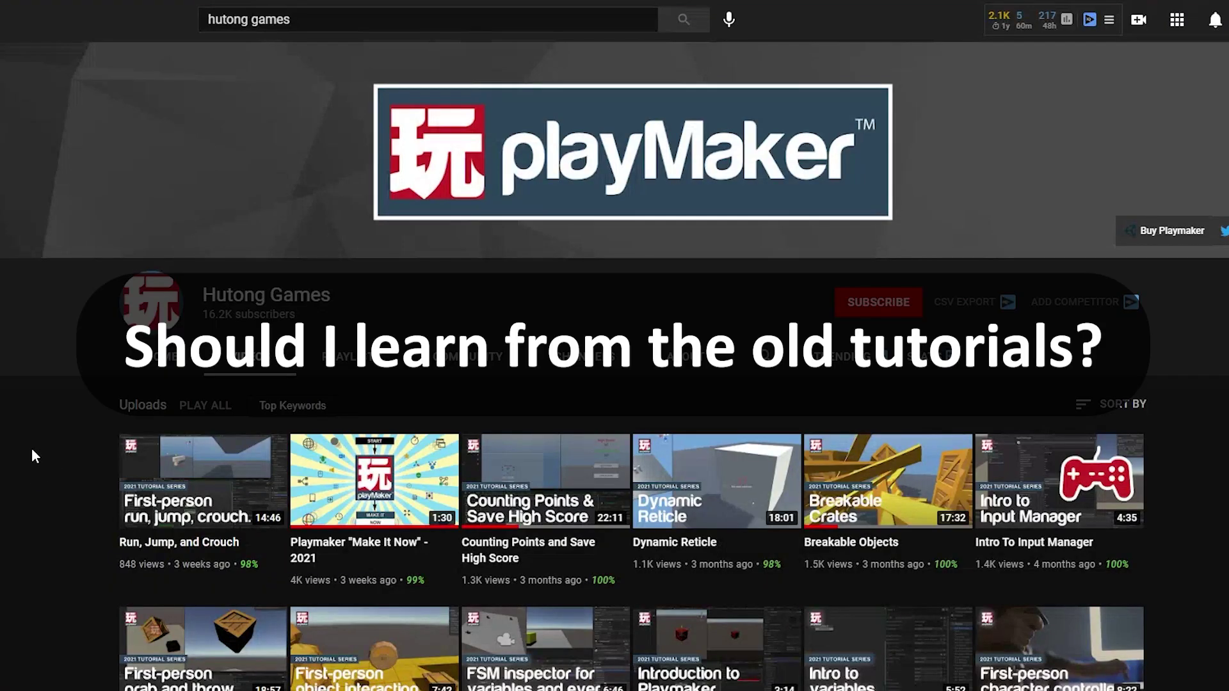
Scroll up and down through the Hutong Games channel's Videos tab uploads.
scroll(14, 478, down, 15)
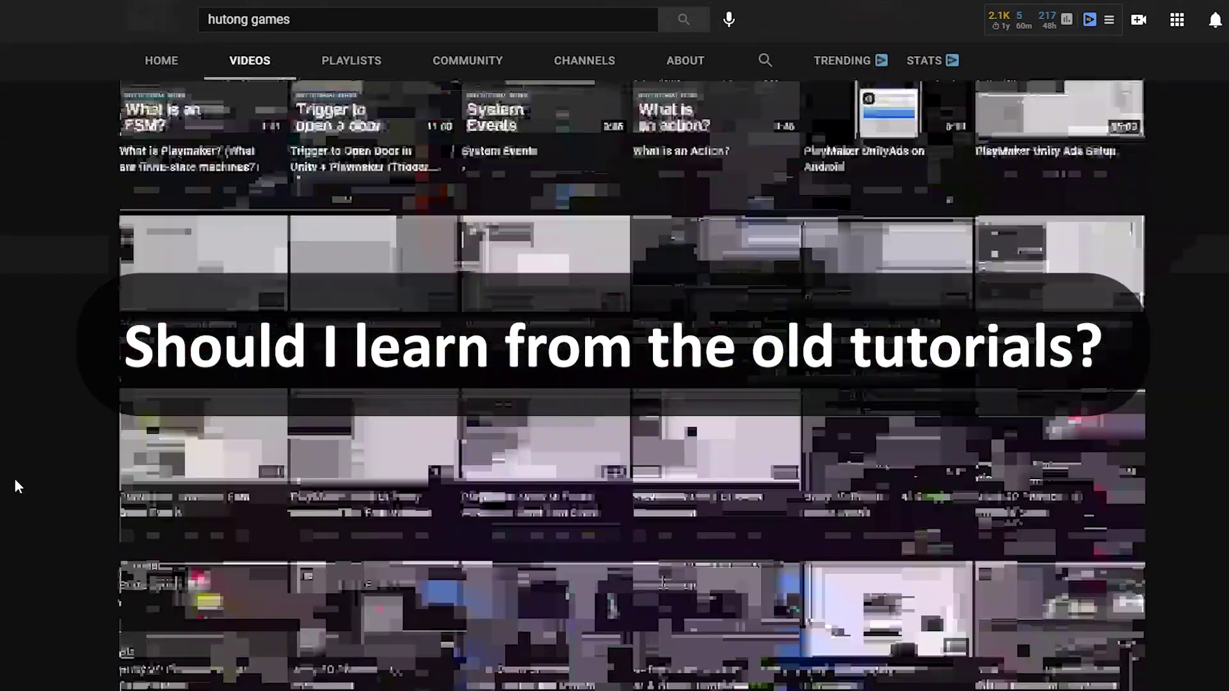
scroll(15, 481, down, 6)
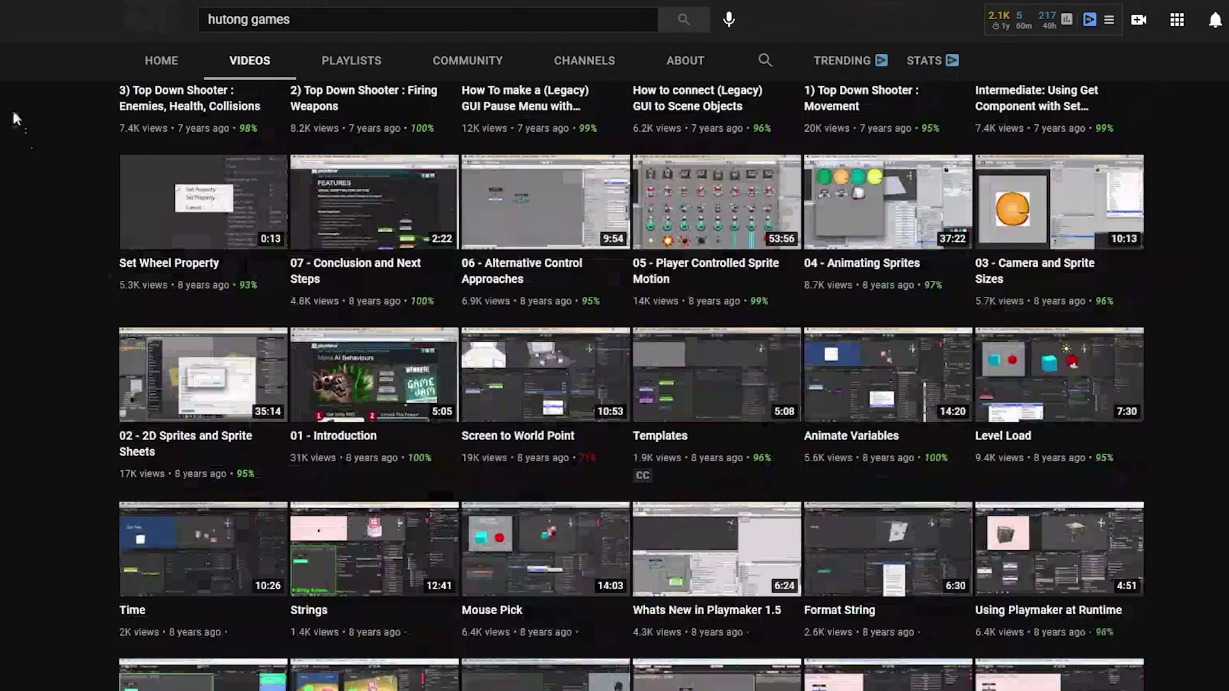
scroll(73, 395, down, 20)
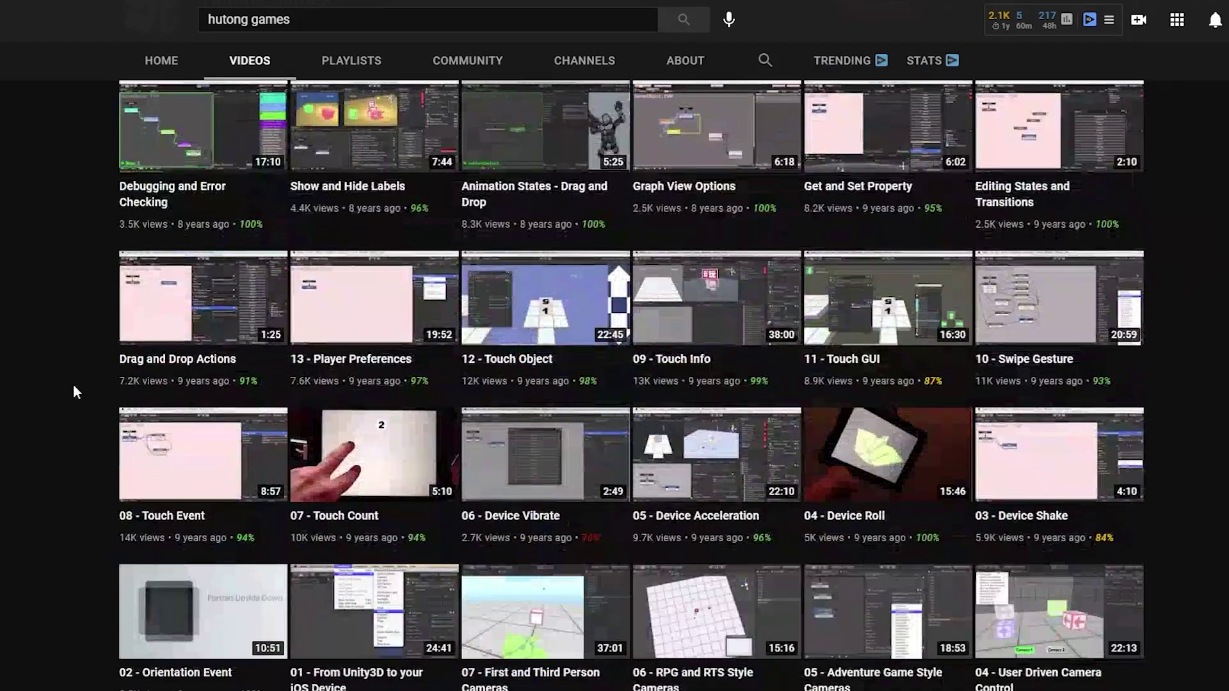
scroll(73, 384, down, 3)
scroll(632, 636, up, 3)
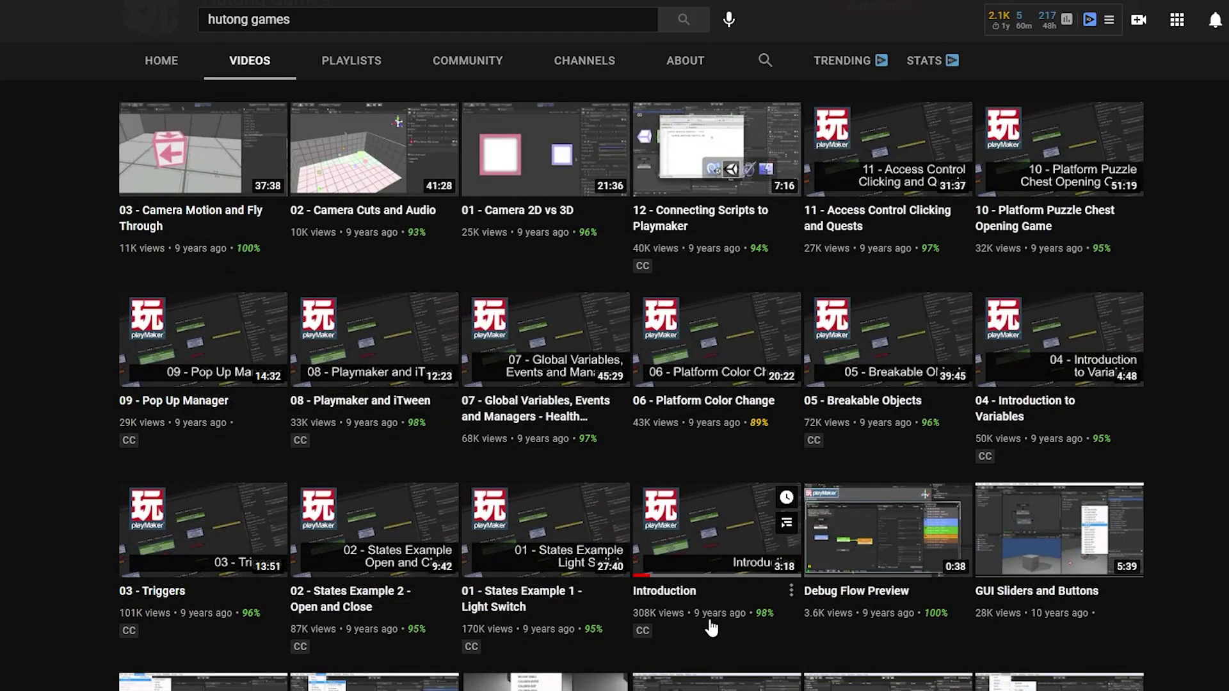
mouse_move(671, 633)
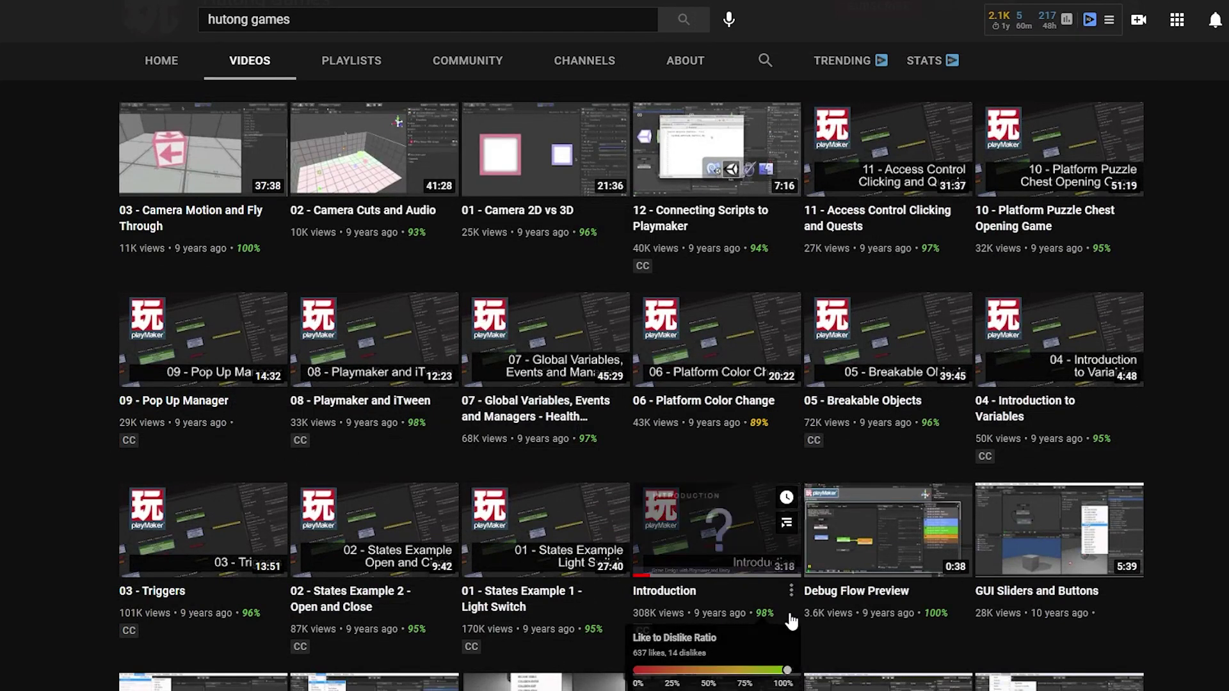
scroll(792, 621, up, 3)
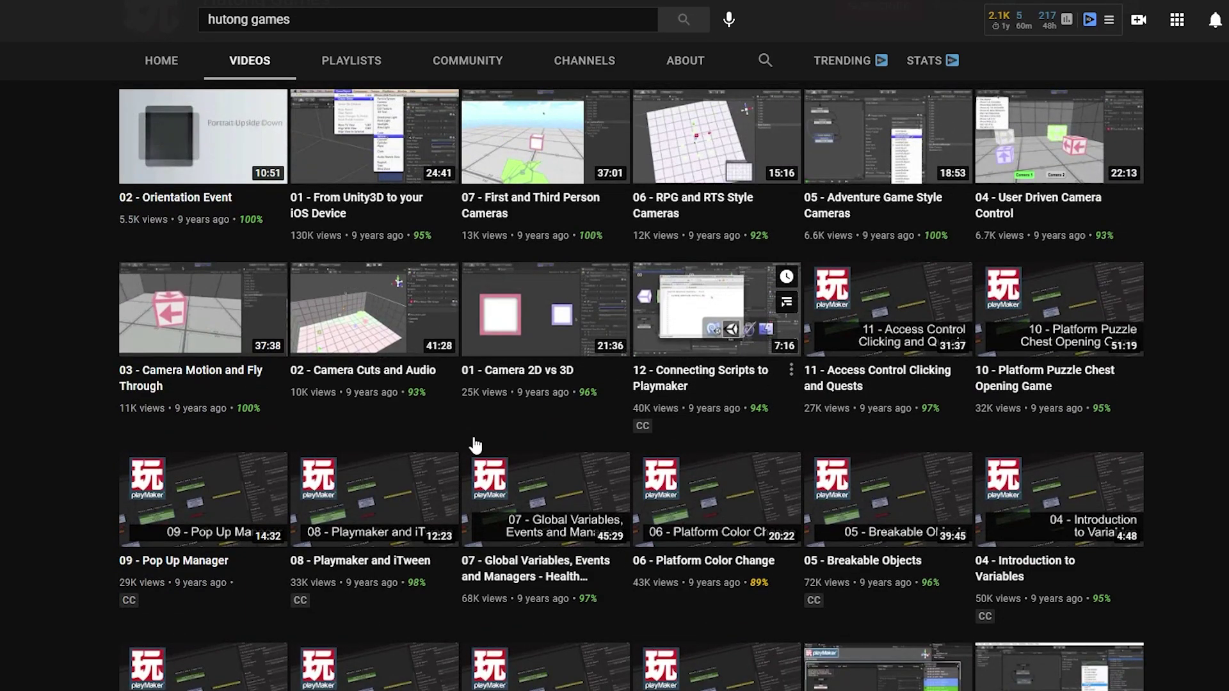
scroll(356, 488, up, 7)
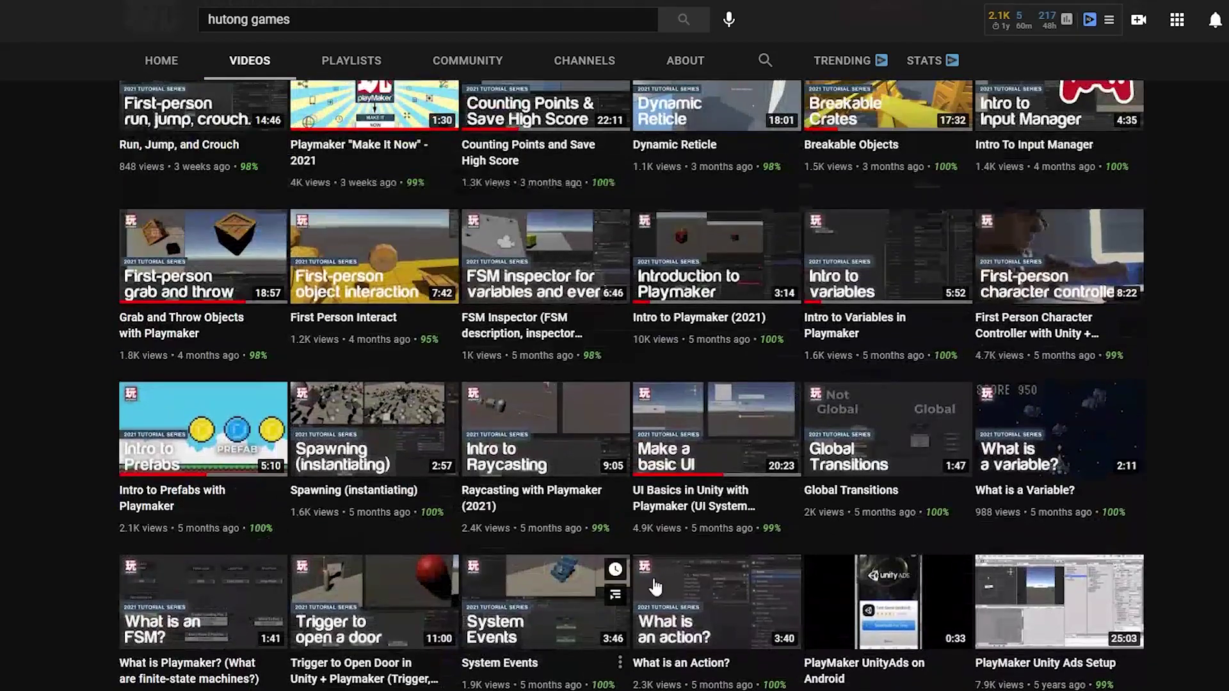
mouse_move(717, 602)
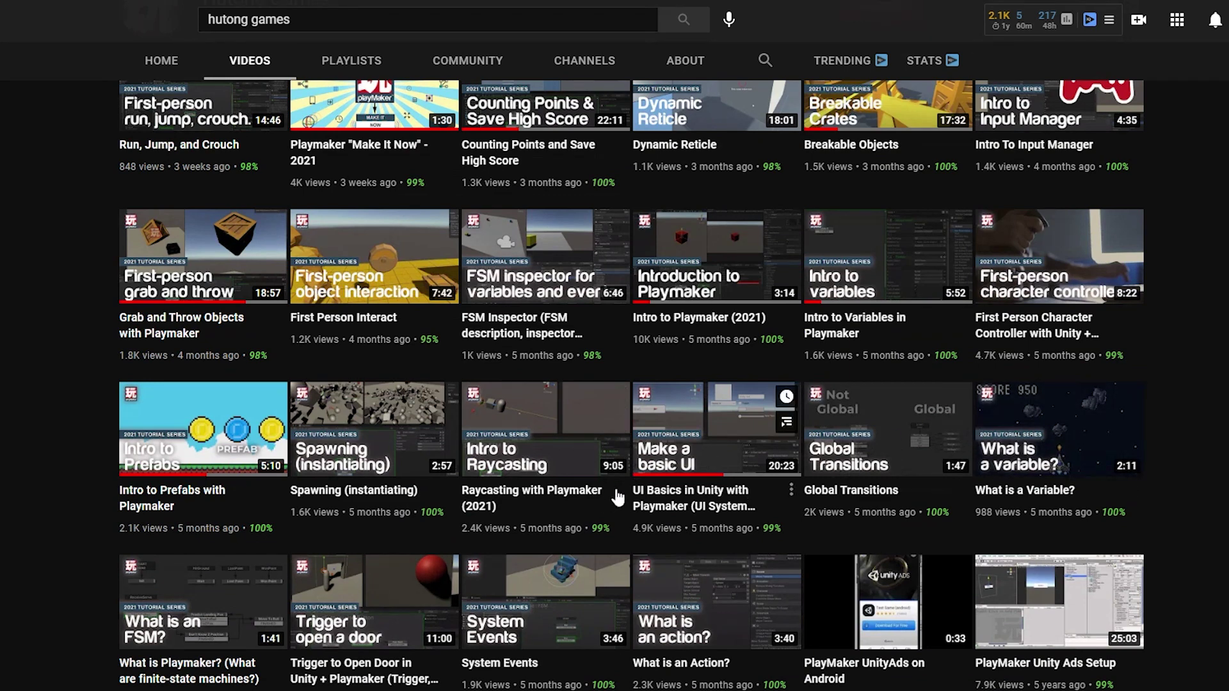
mouse_move(492, 669)
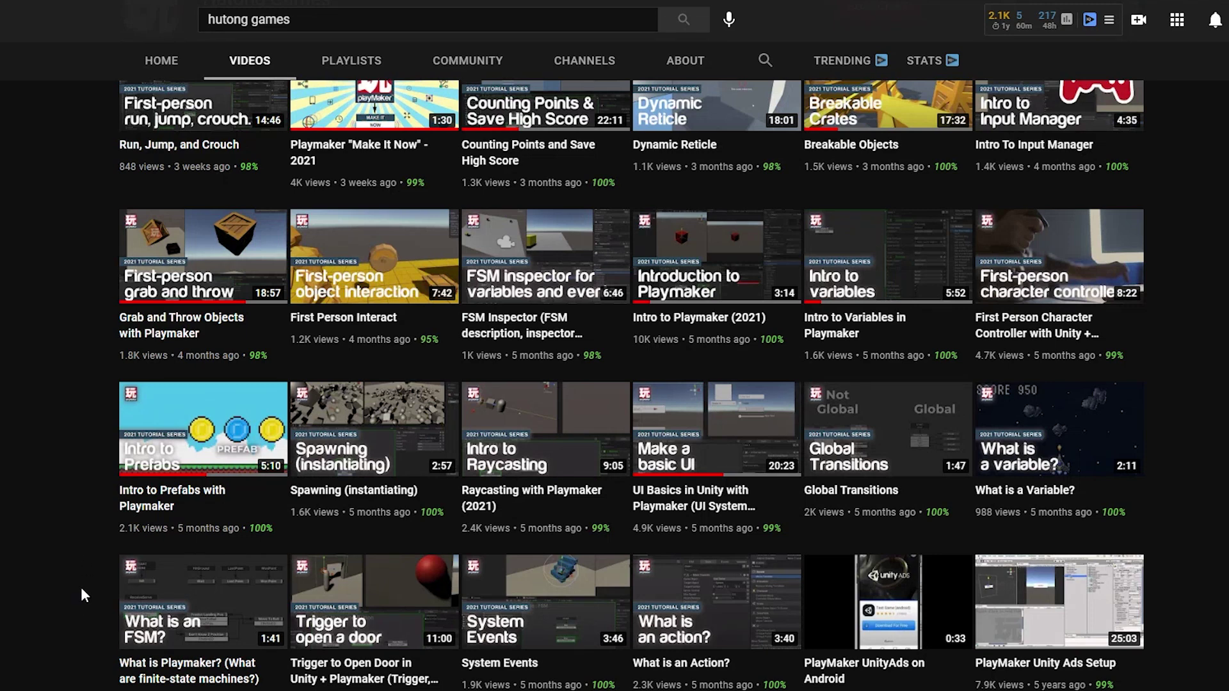
scroll(80, 586, up, 1)
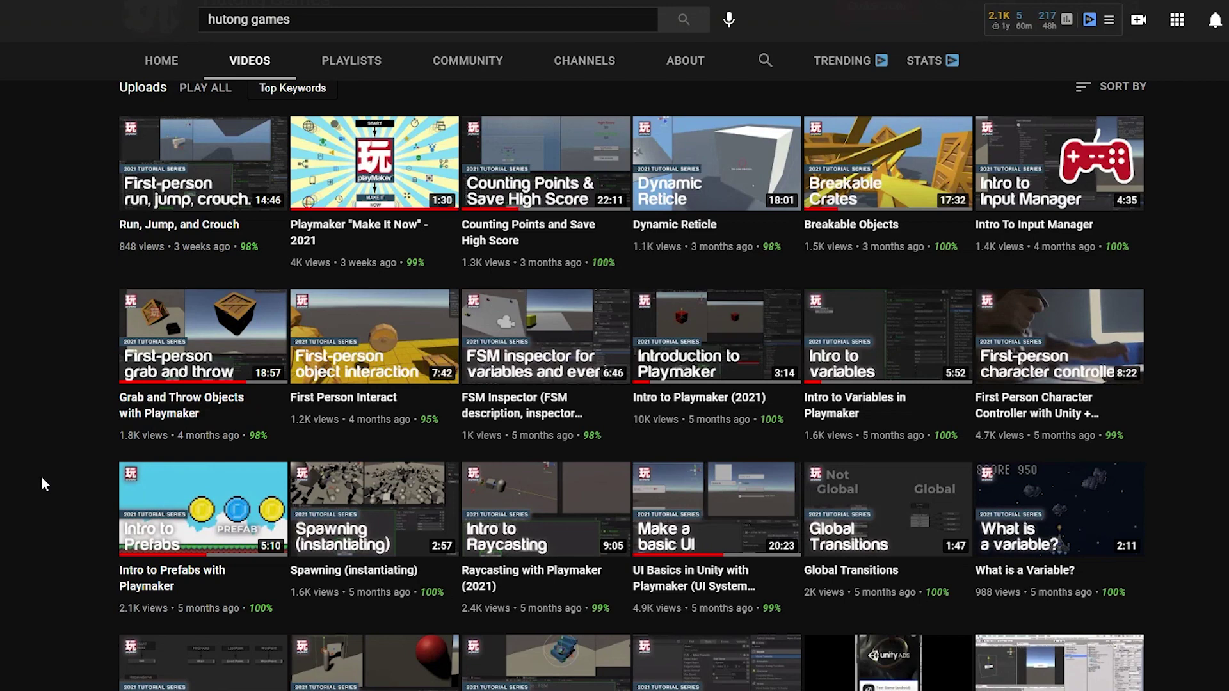
scroll(64, 474, down, 15)
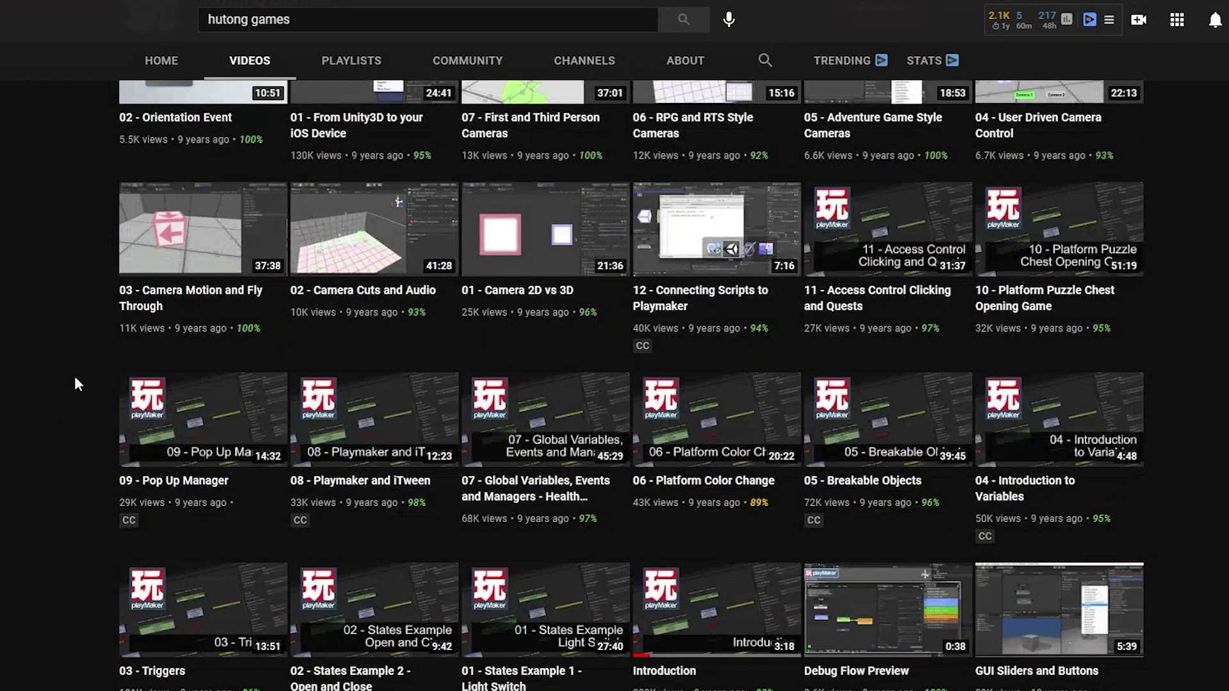
scroll(49, 529, down, 5)
scroll(52, 528, up, 3)
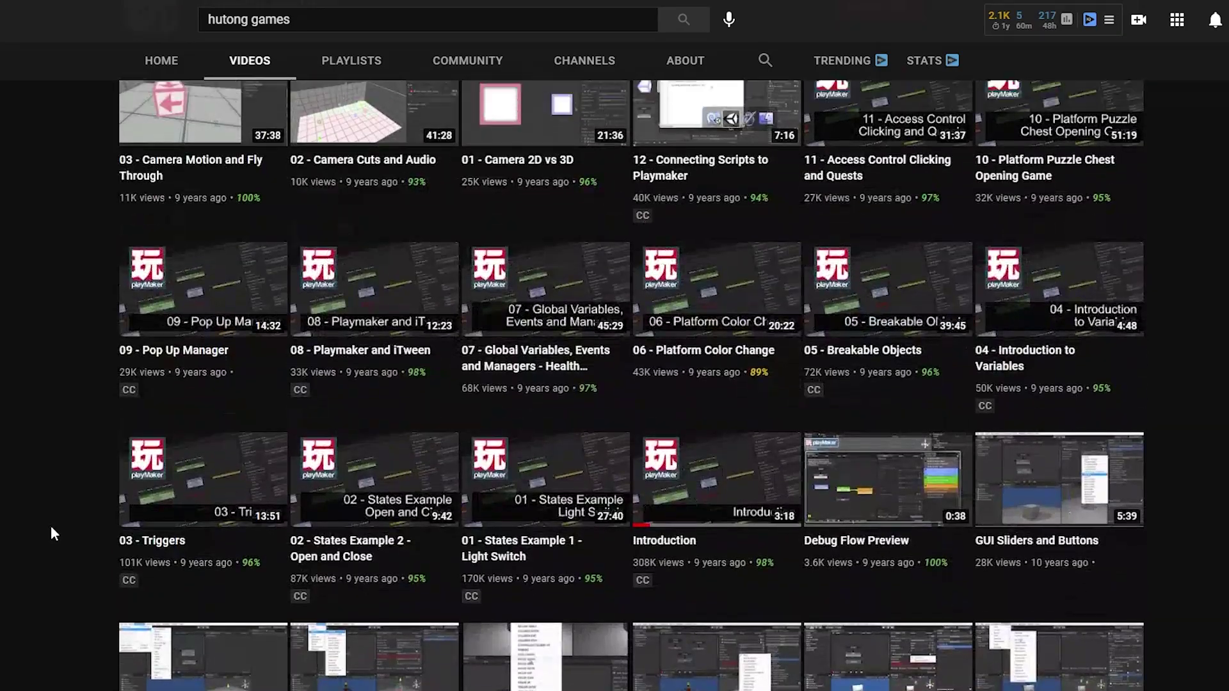
scroll(51, 526, up, 1)
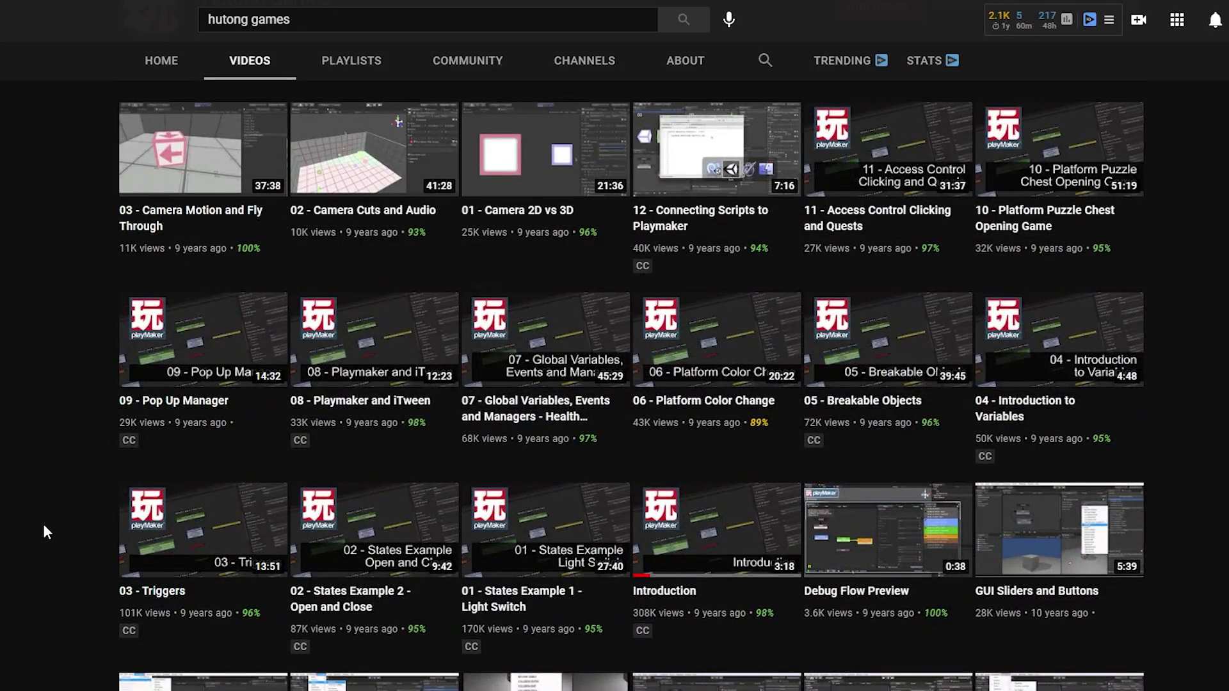
scroll(40, 505, up, 15)
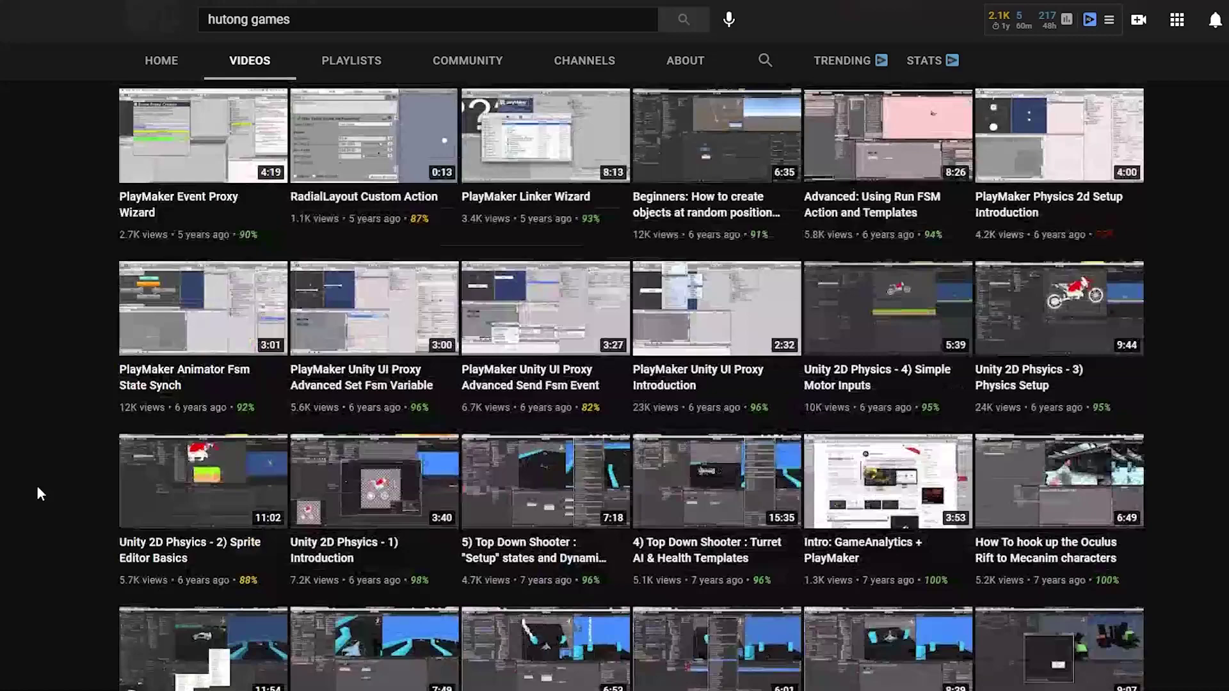
scroll(38, 491, up, 10)
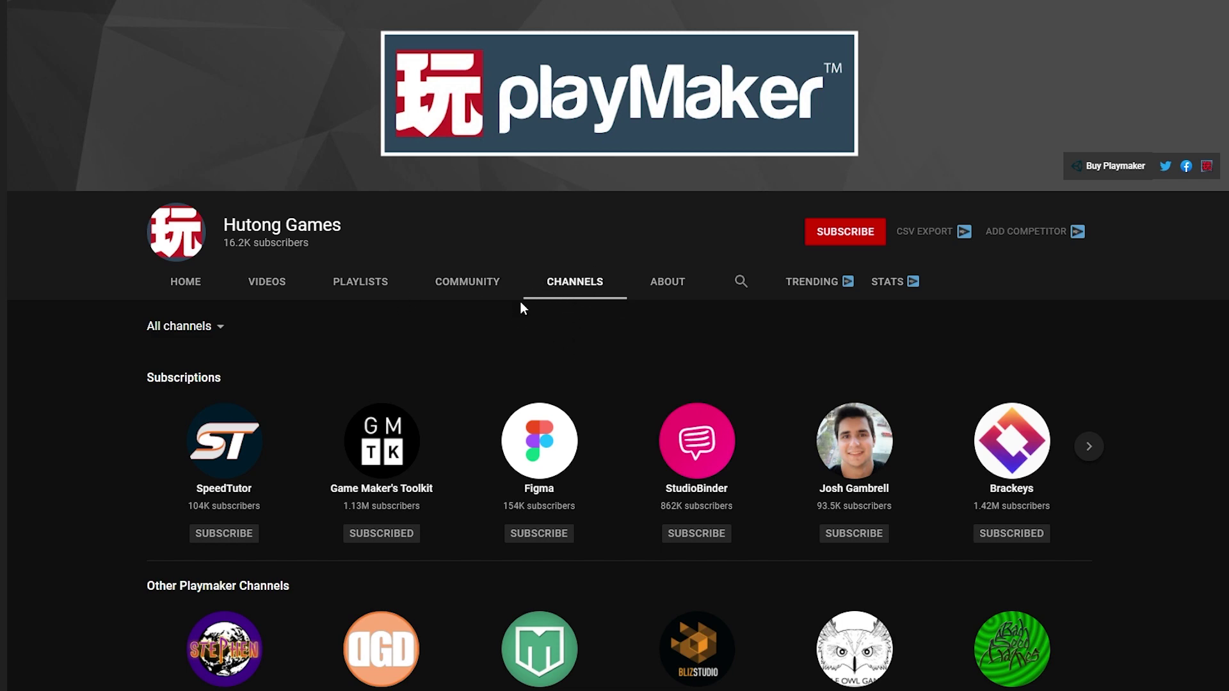
scroll(523, 321, down, 3)
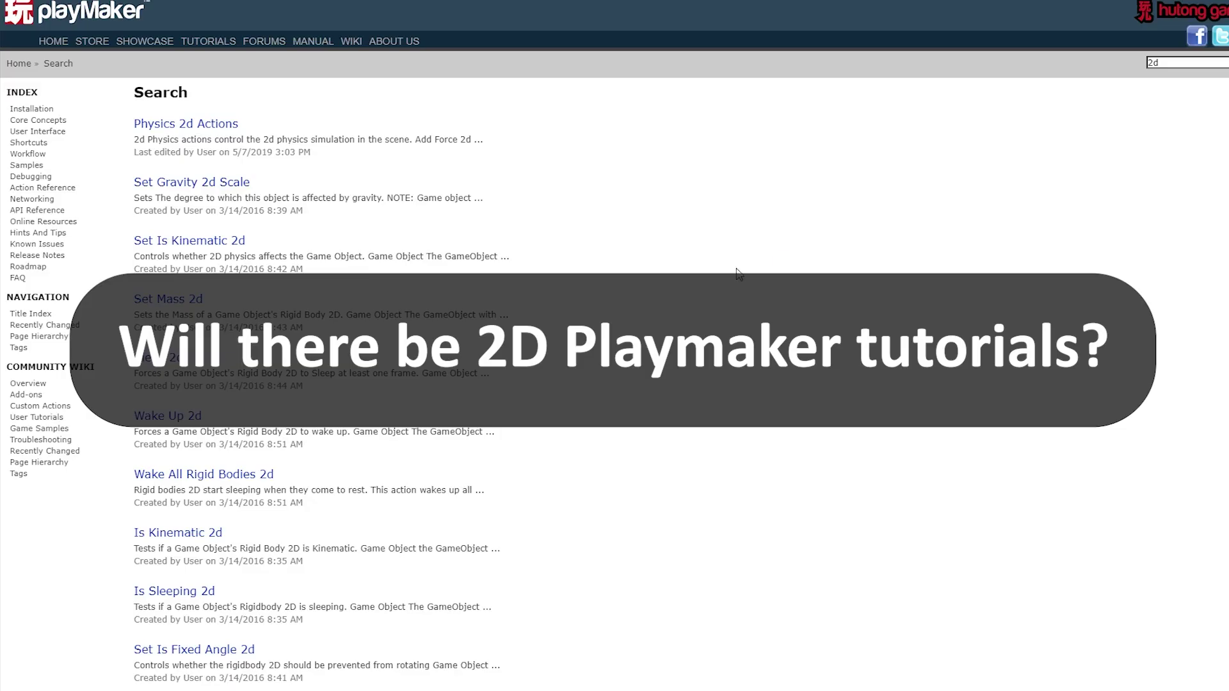
scroll(737, 274, down, 3)
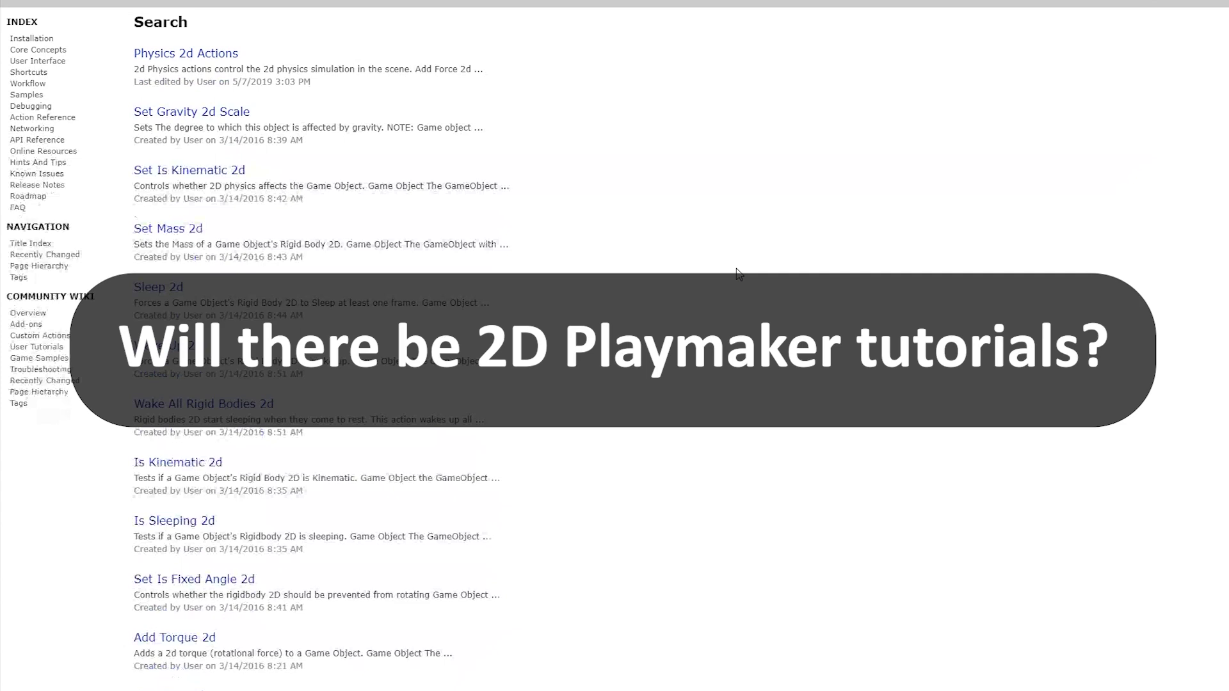
scroll(736, 274, up, 3)
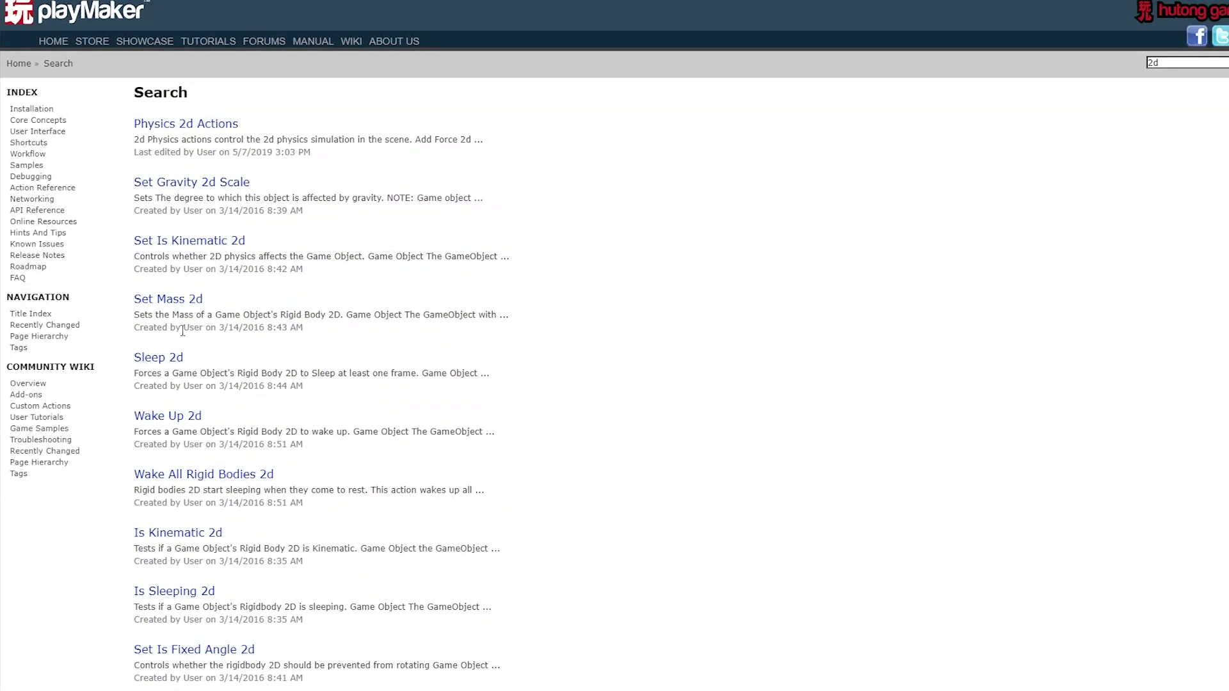
scroll(183, 388, down, 6)
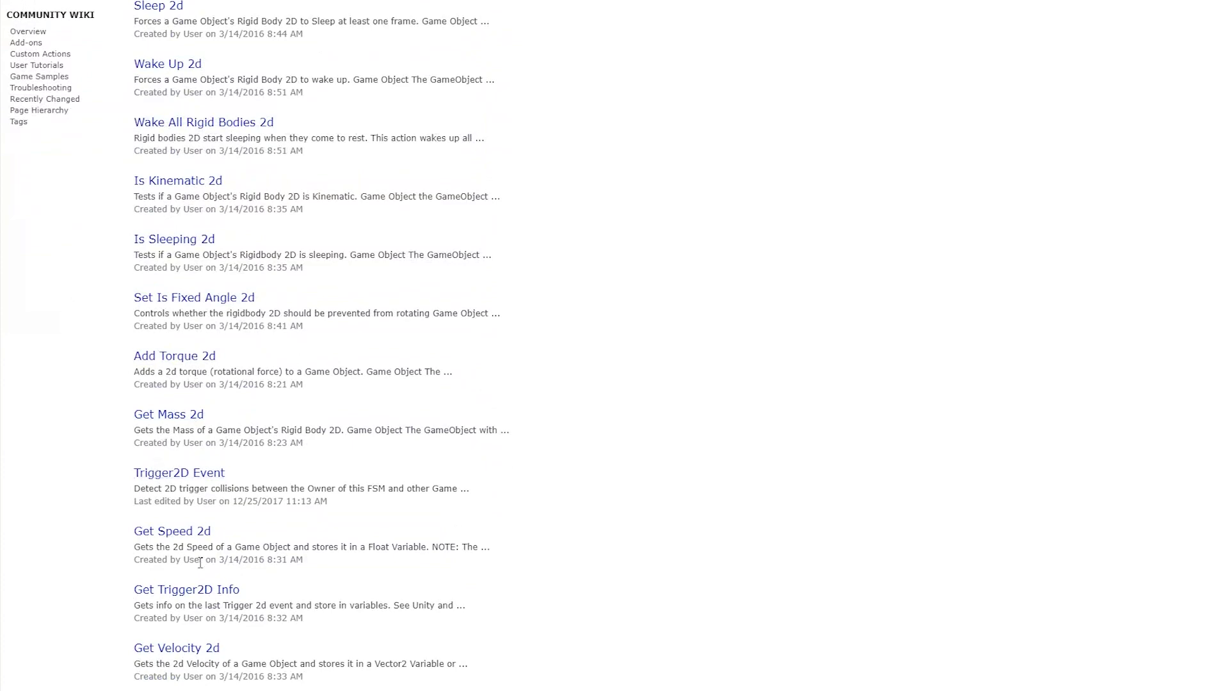
scroll(245, 556, down, 2)
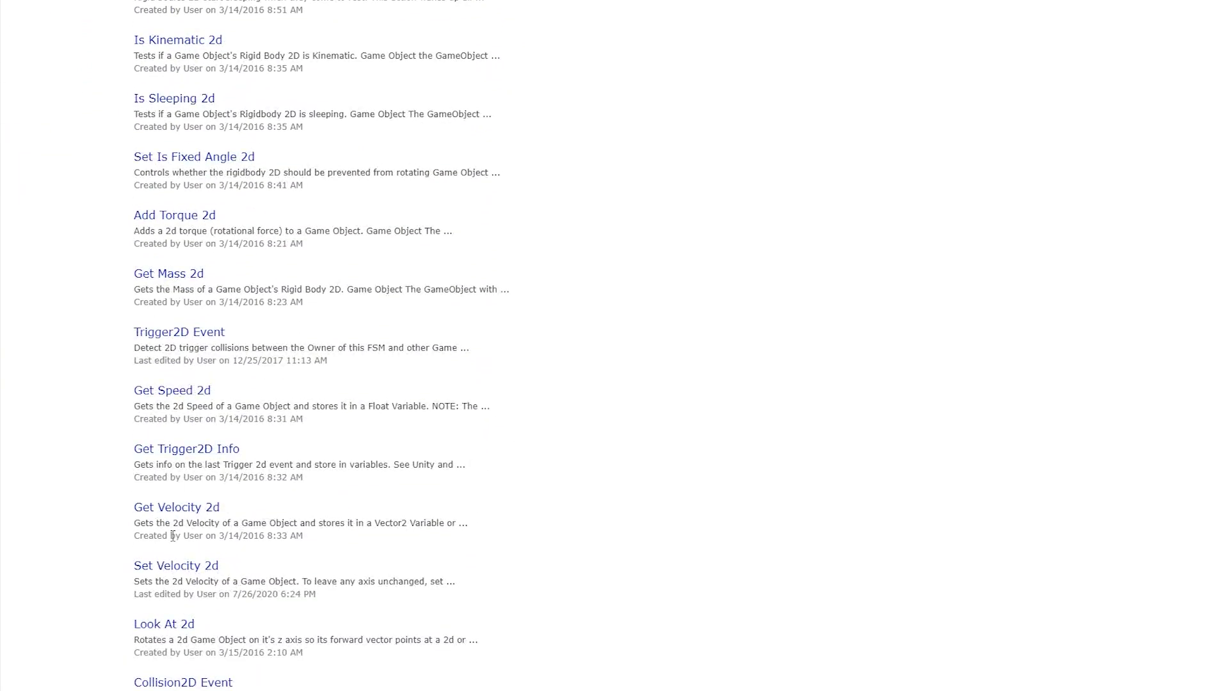
scroll(192, 544, down, 3)
scroll(239, 551, down, 2)
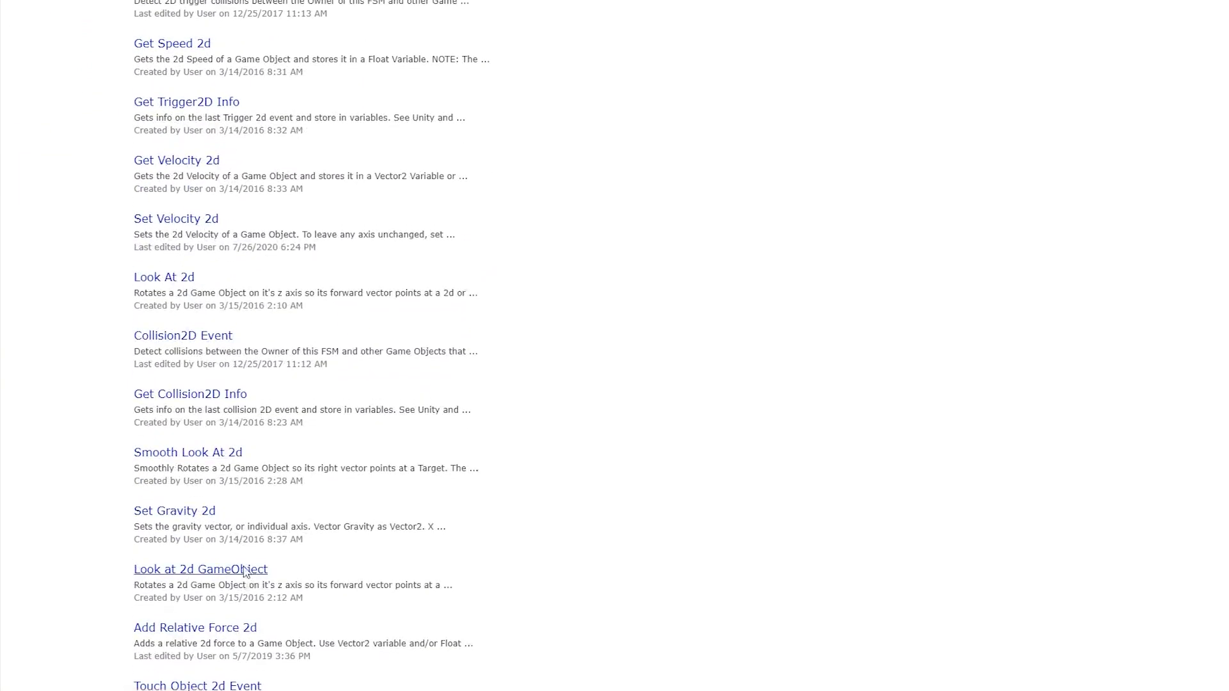
scroll(243, 550, up, 13)
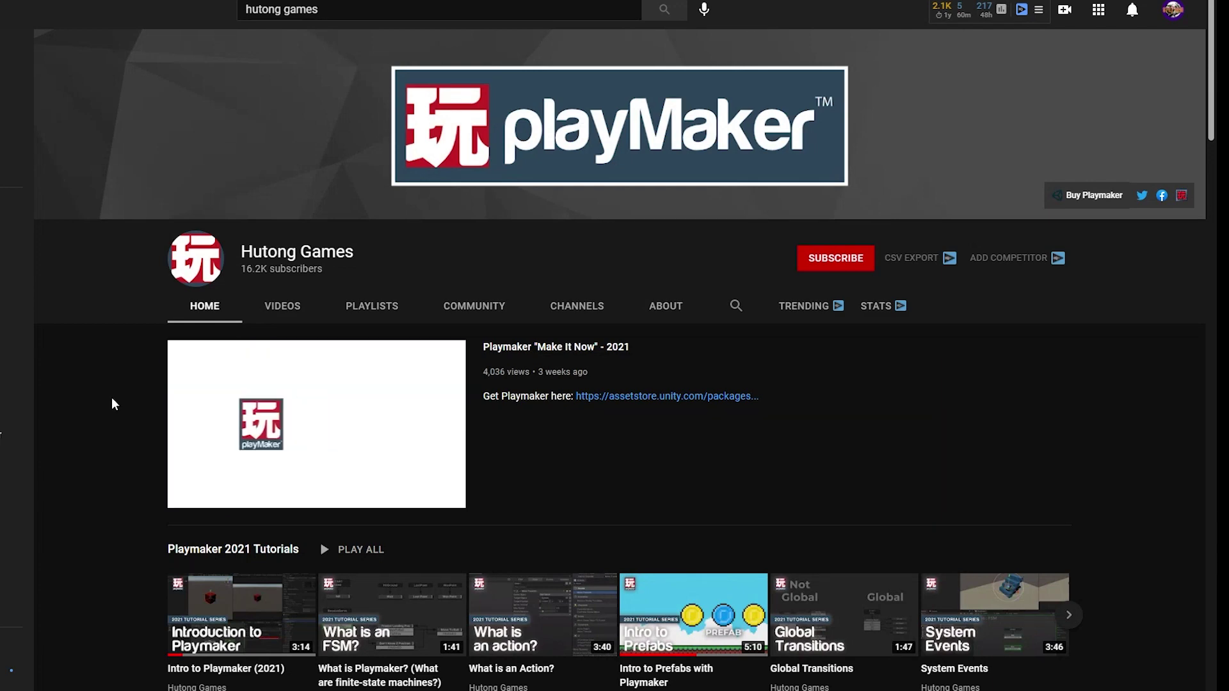
Page through the next videos in the channel's 2021 tutorials row.
scroll(112, 404, down, 3)
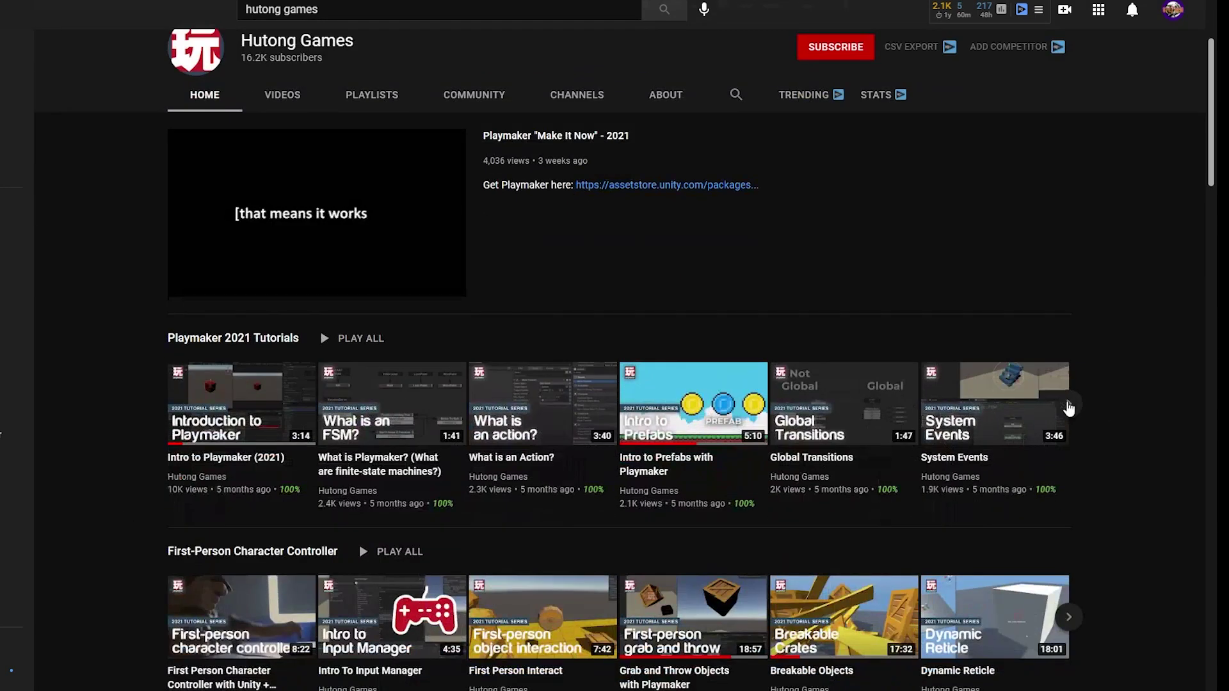
click(1068, 403)
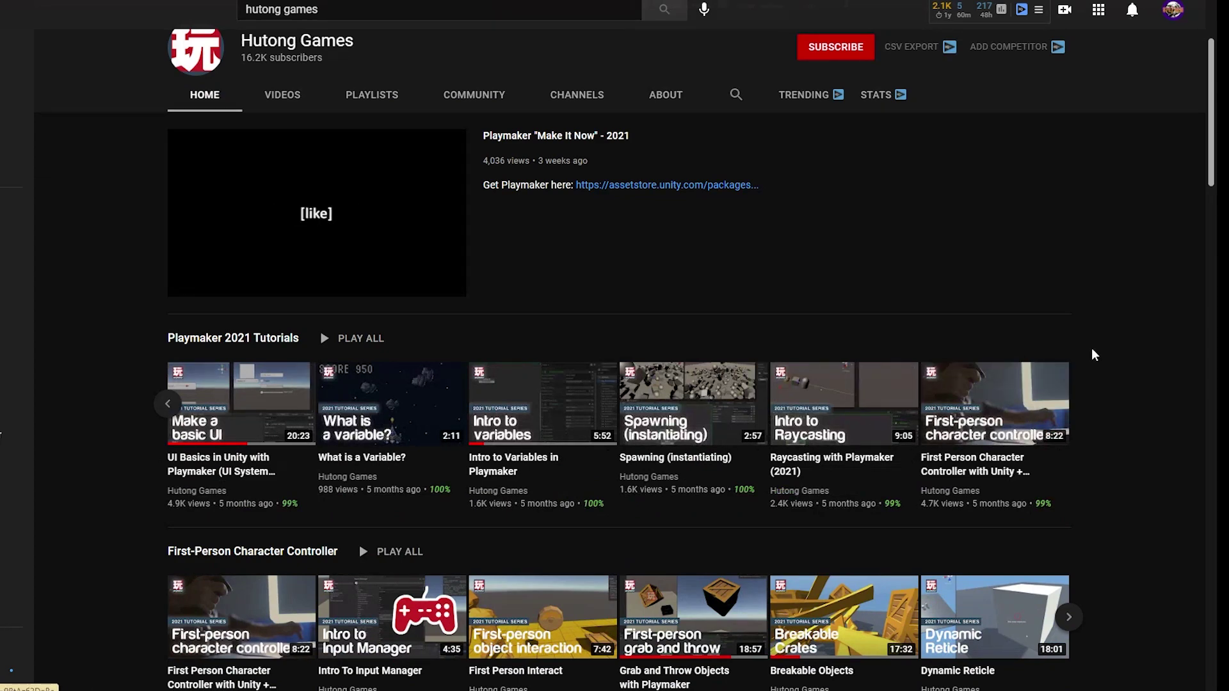
scroll(118, 417, up, 3)
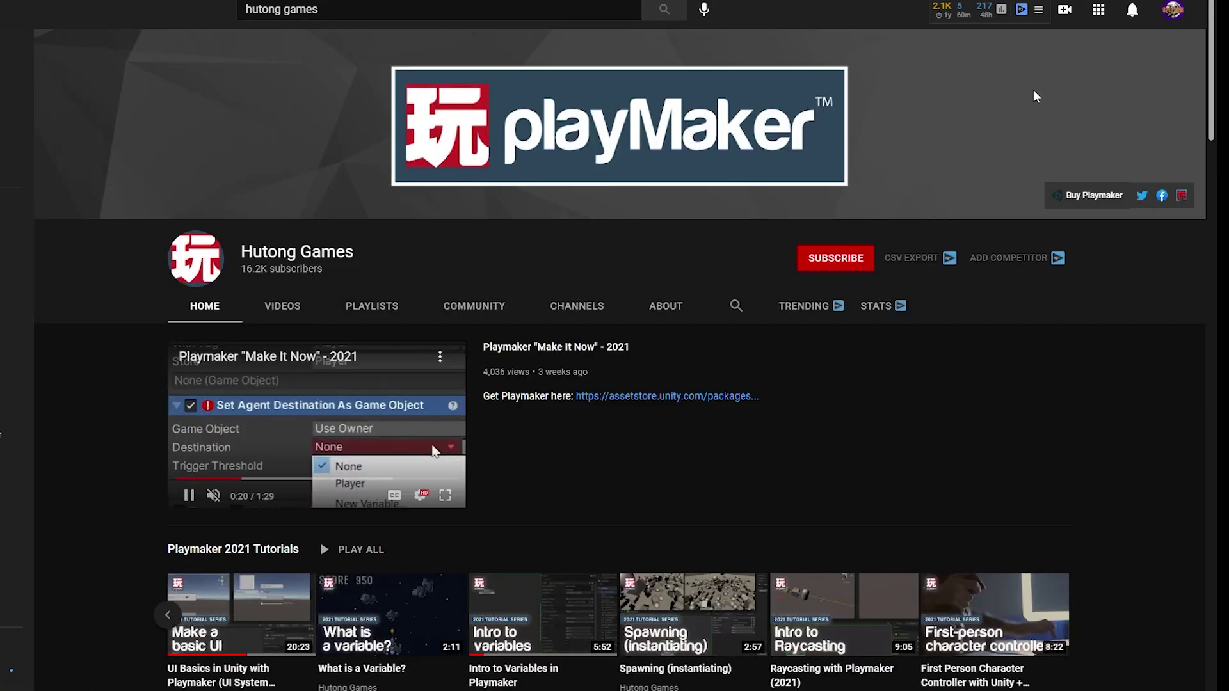
Go to the signed-in user's own channel Videos list and scroll through the uploads grid.
click(1173, 9)
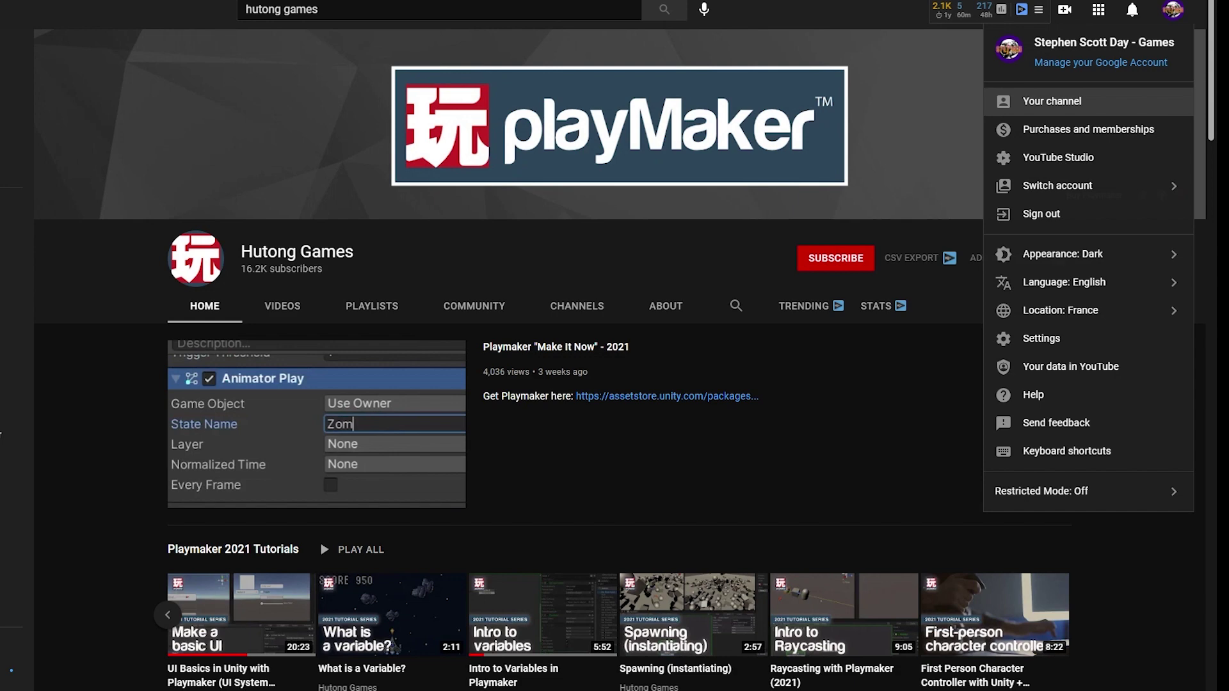
click(1051, 101)
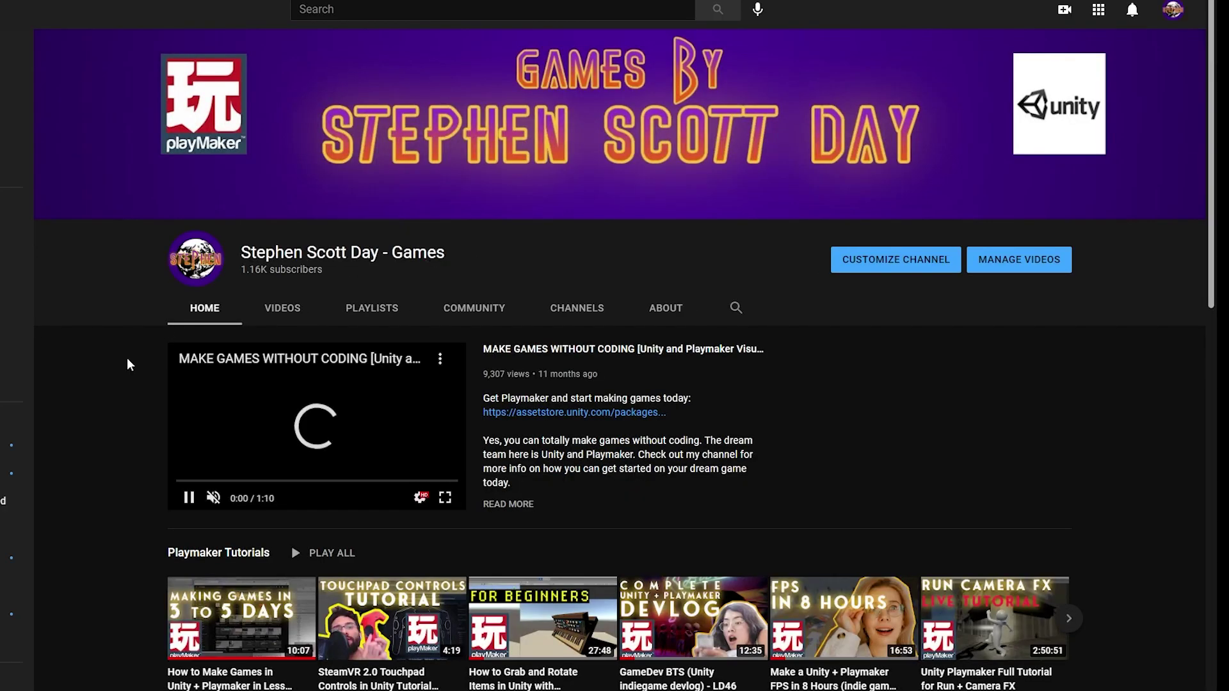
click(282, 308)
scroll(105, 335, down, 2)
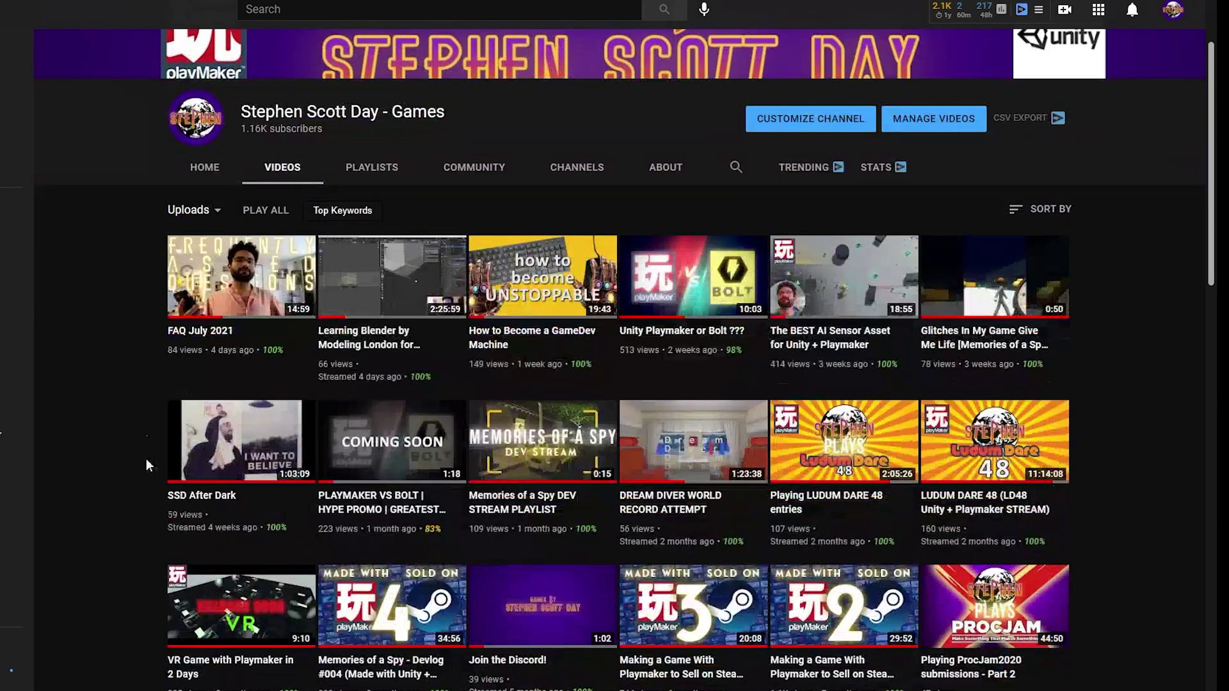
scroll(146, 445, down, 2)
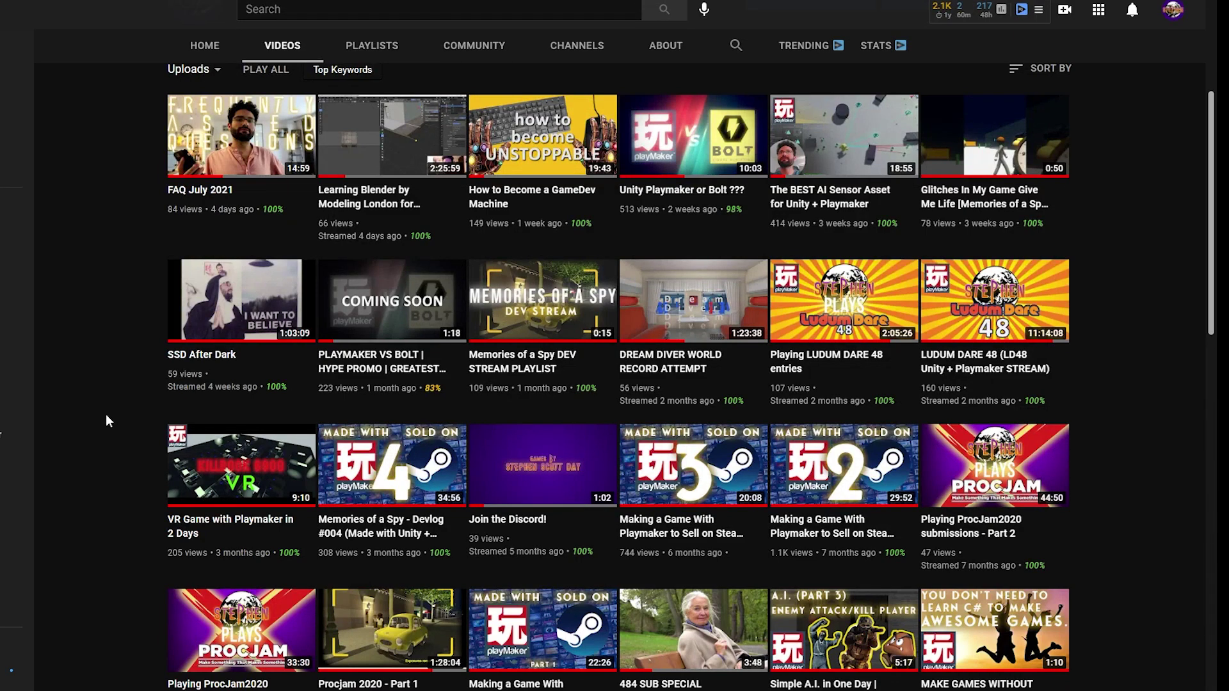
scroll(105, 414, up, 3)
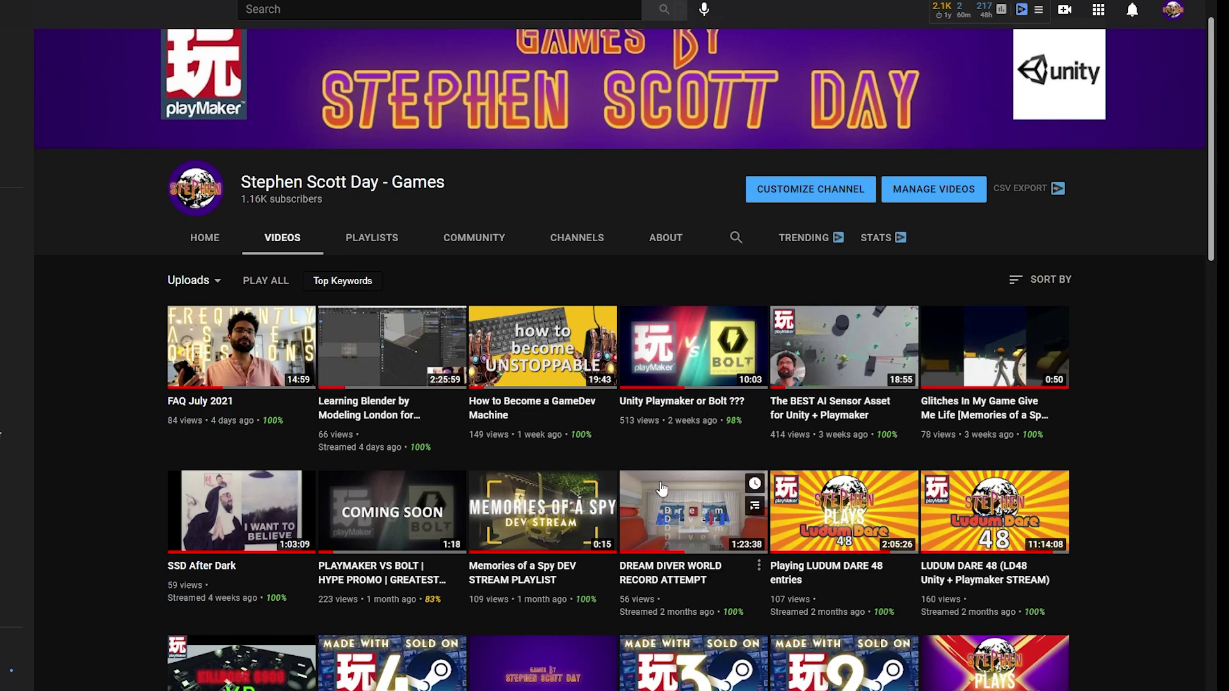
scroll(627, 480, down, 5)
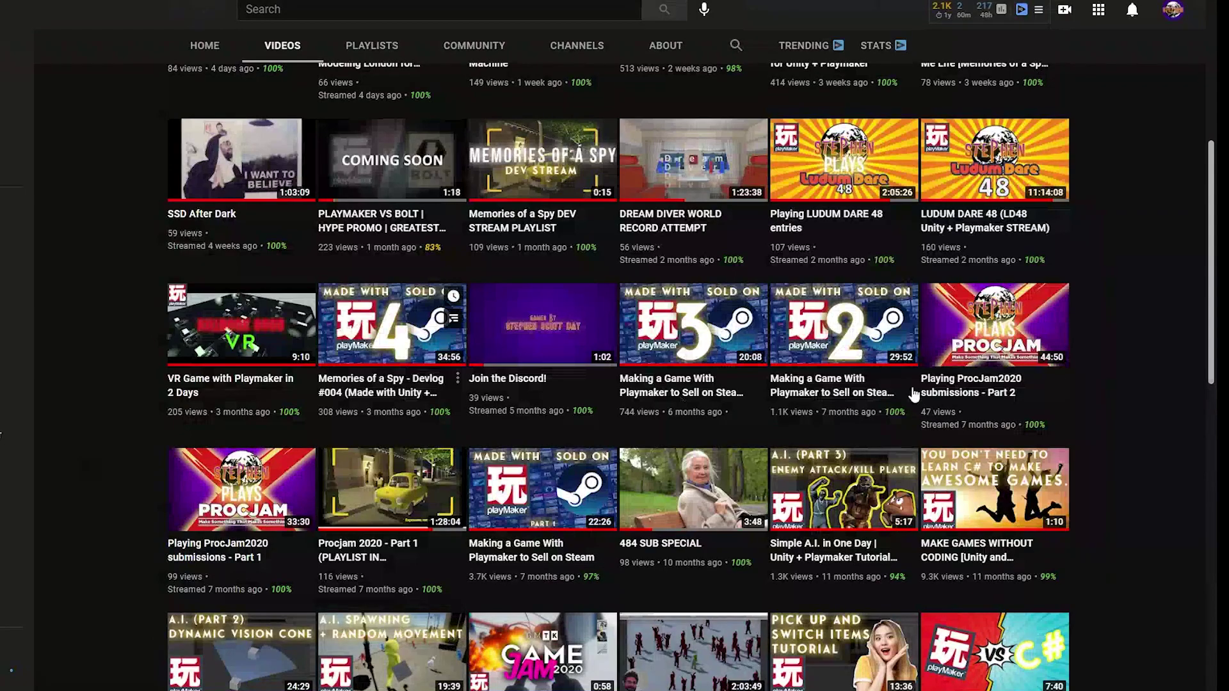
scroll(1129, 328, up, 5)
scroll(1129, 333, up, 1)
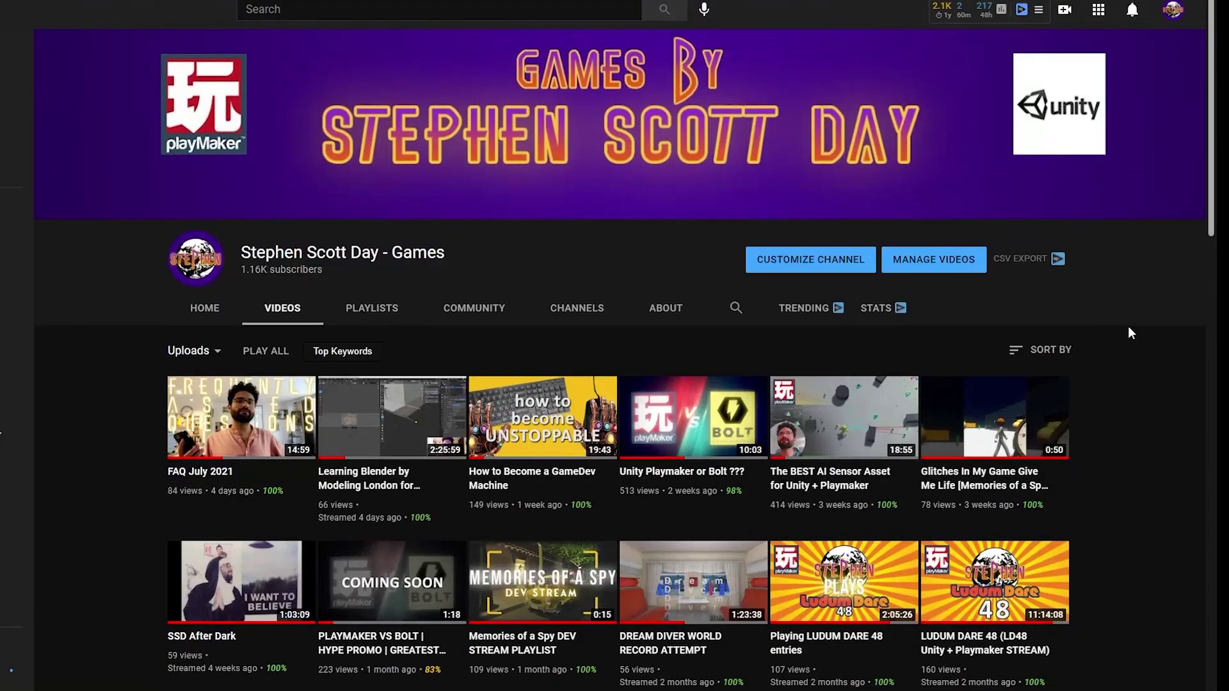
scroll(1128, 363, down, 4)
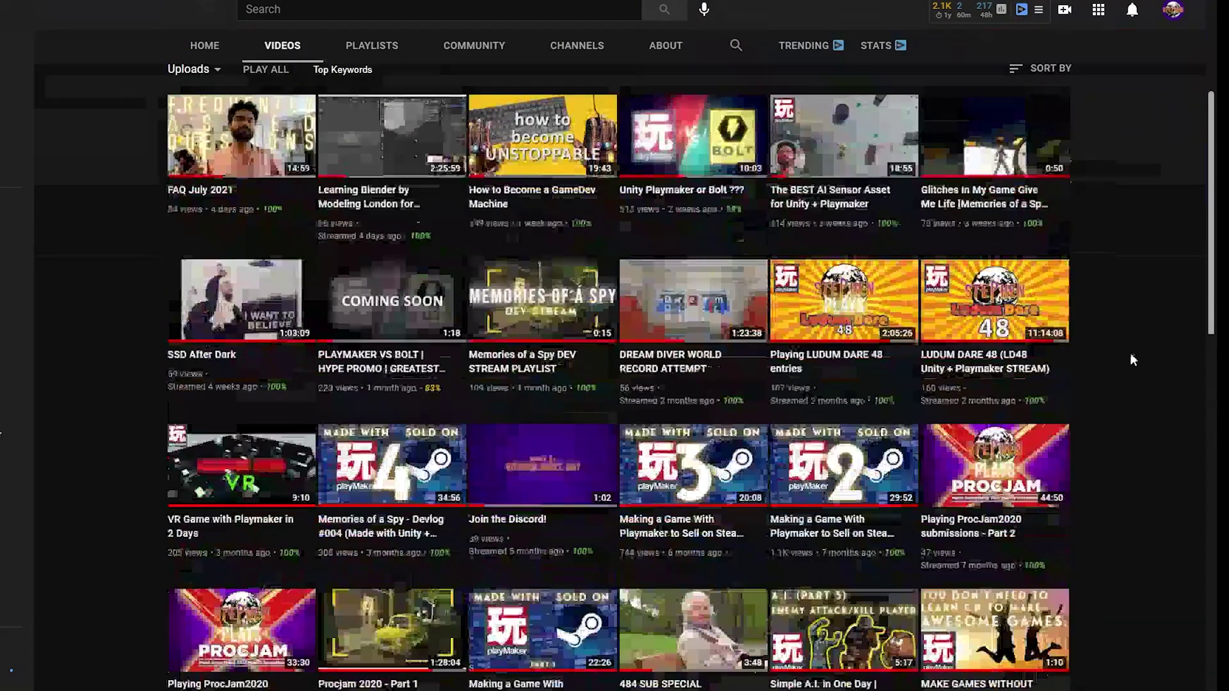
scroll(384, 384, up, 4)
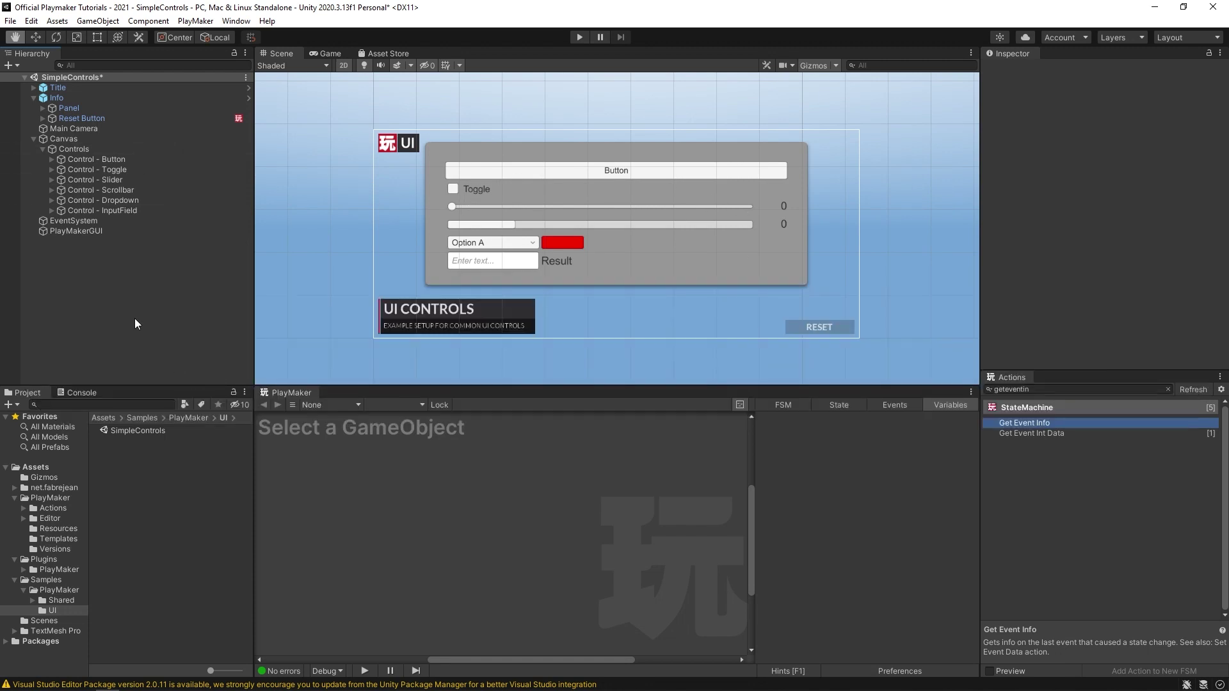
Add a UI Button under Canvas named OpenClose and move it below the controls panel.
click(64, 138)
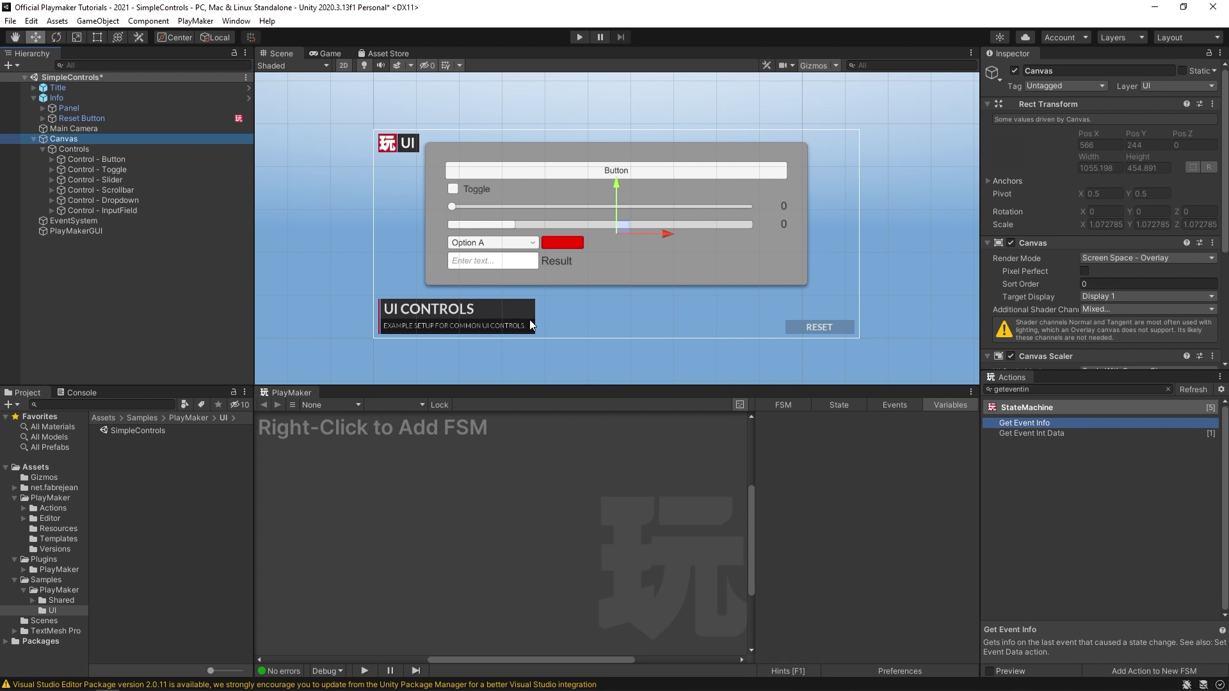
right_click(64, 139)
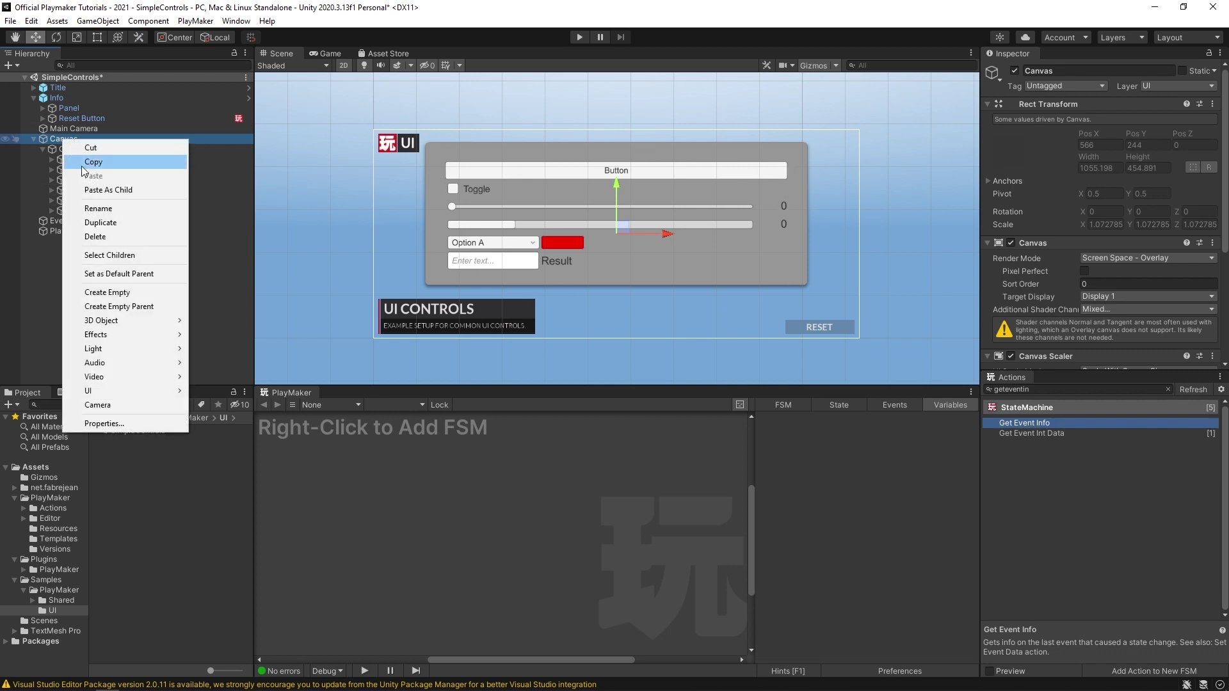
mouse_move(137, 391)
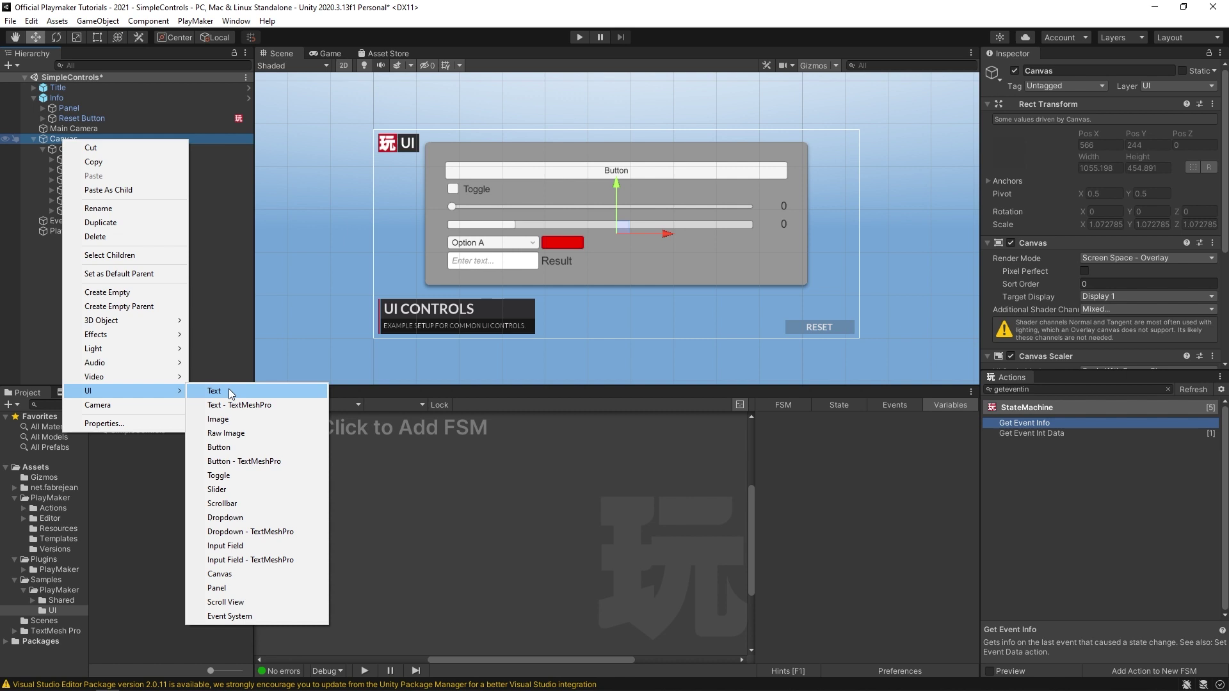
click(247, 448)
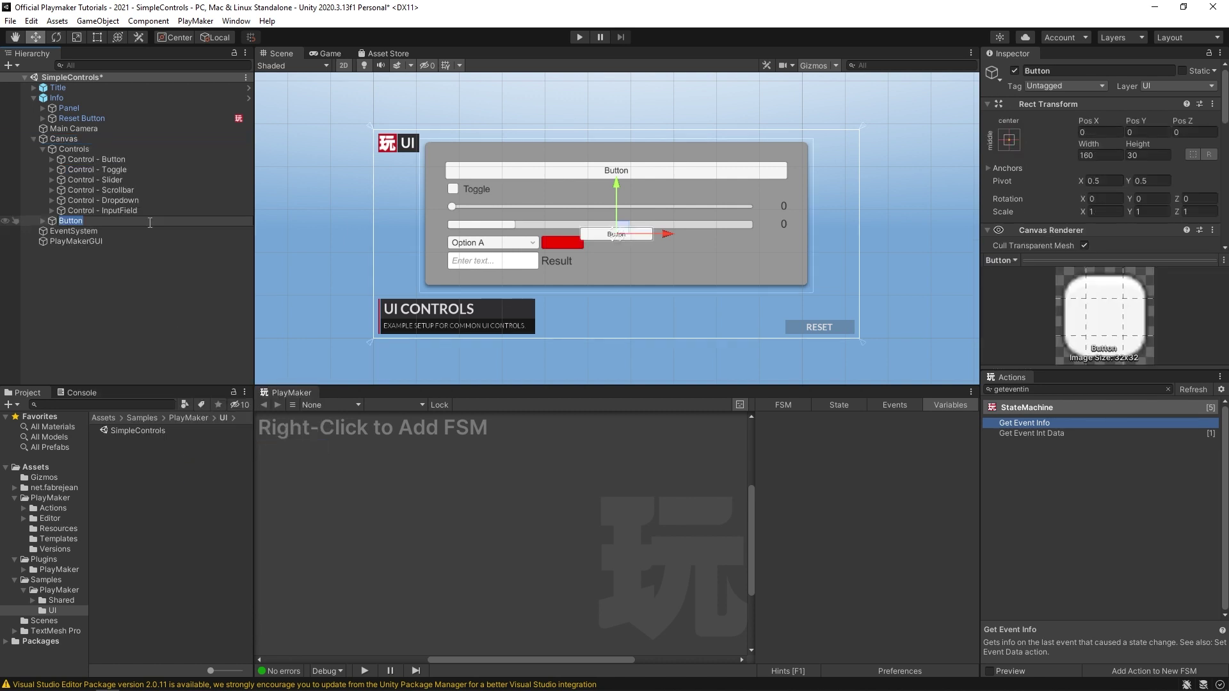
text(OpenClose)
key(Return)
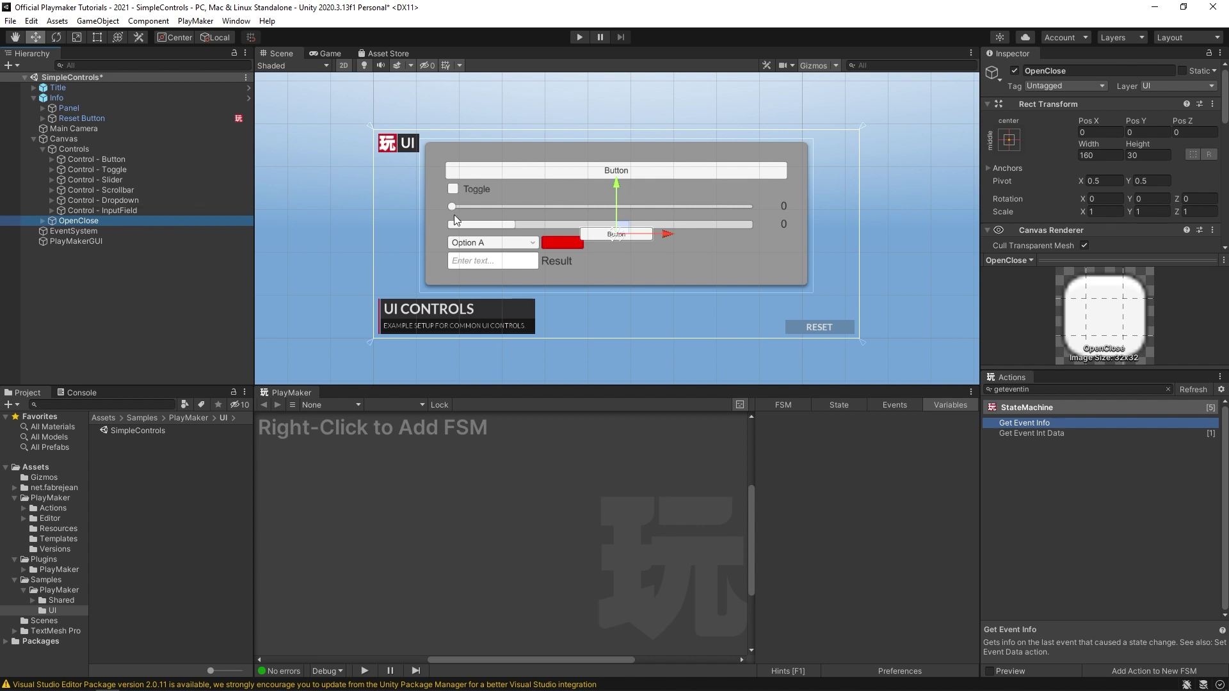
drag(618, 228, 624, 317)
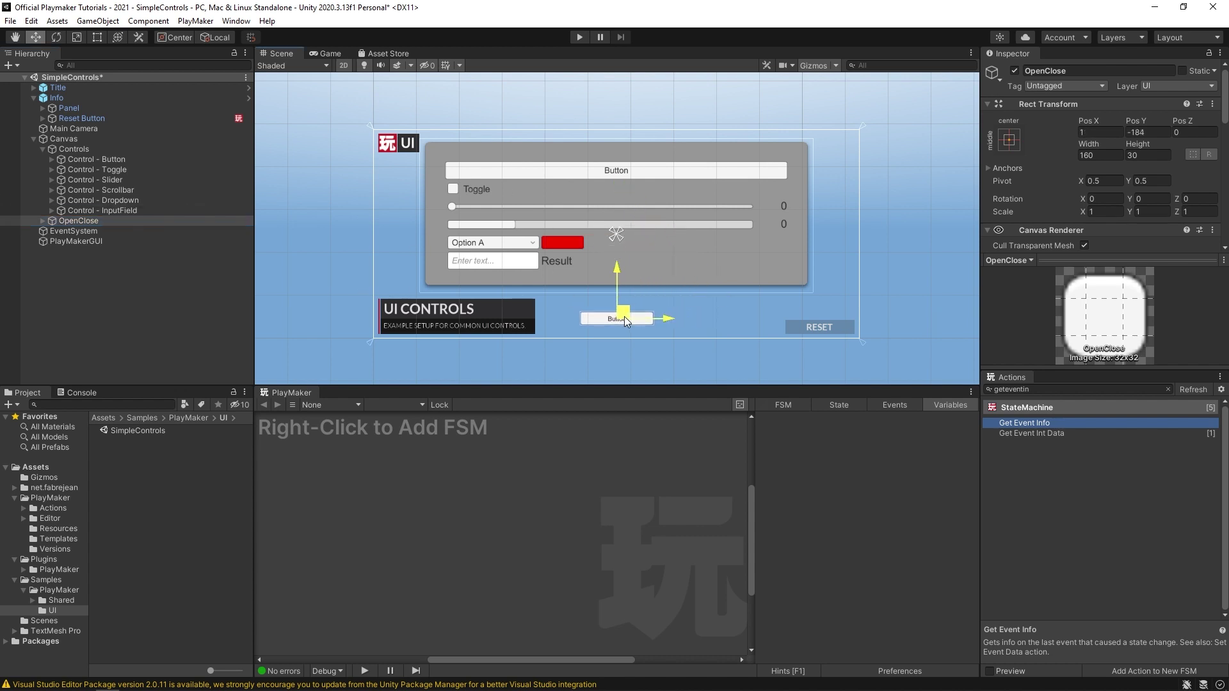
Set the OpenClose button's child Text label to 'Open'.
click(42, 221)
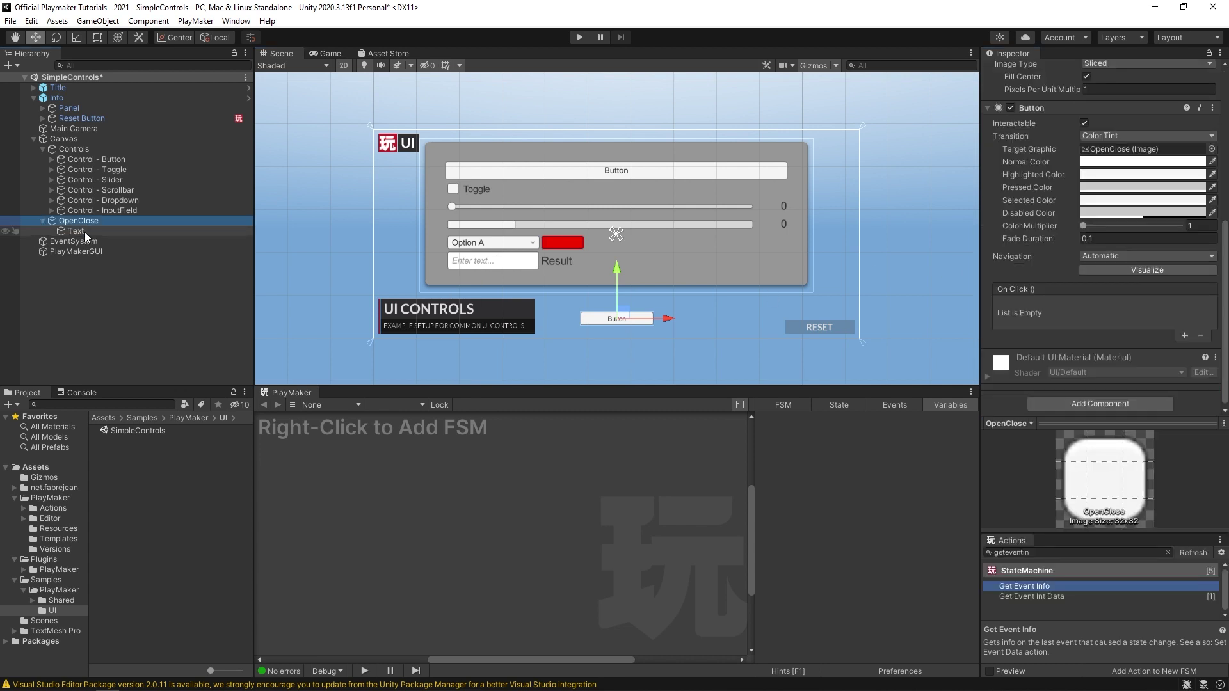
click(84, 232)
click(1045, 104)
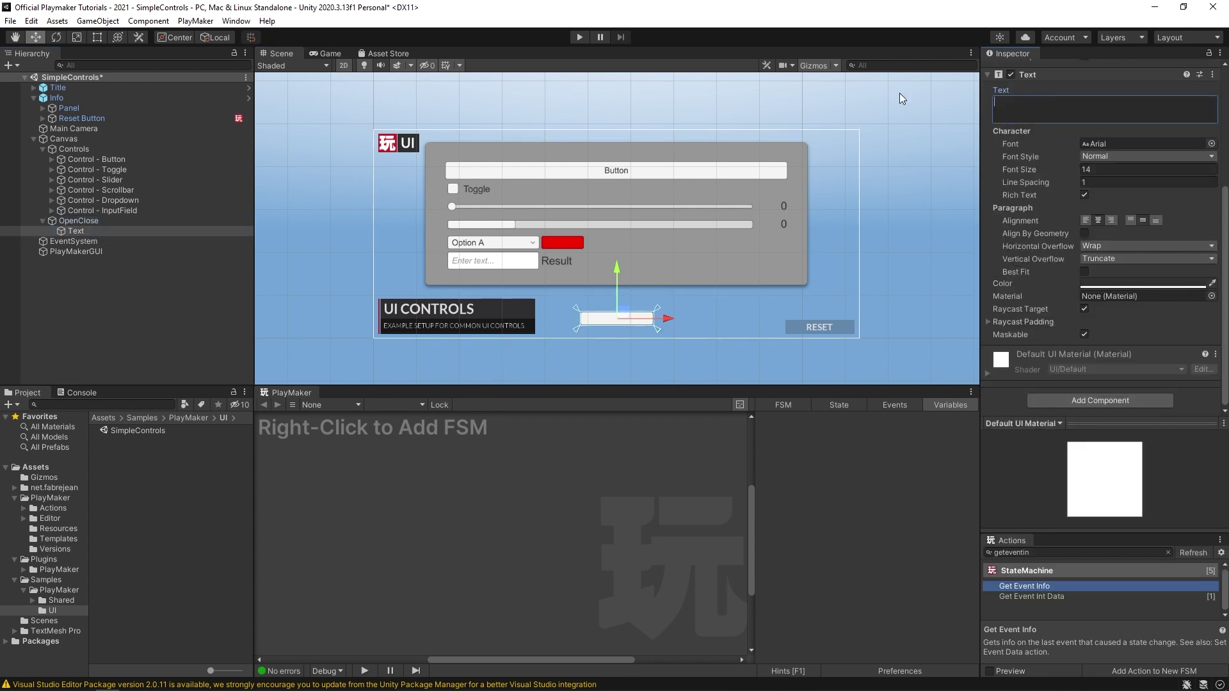
text(Open)
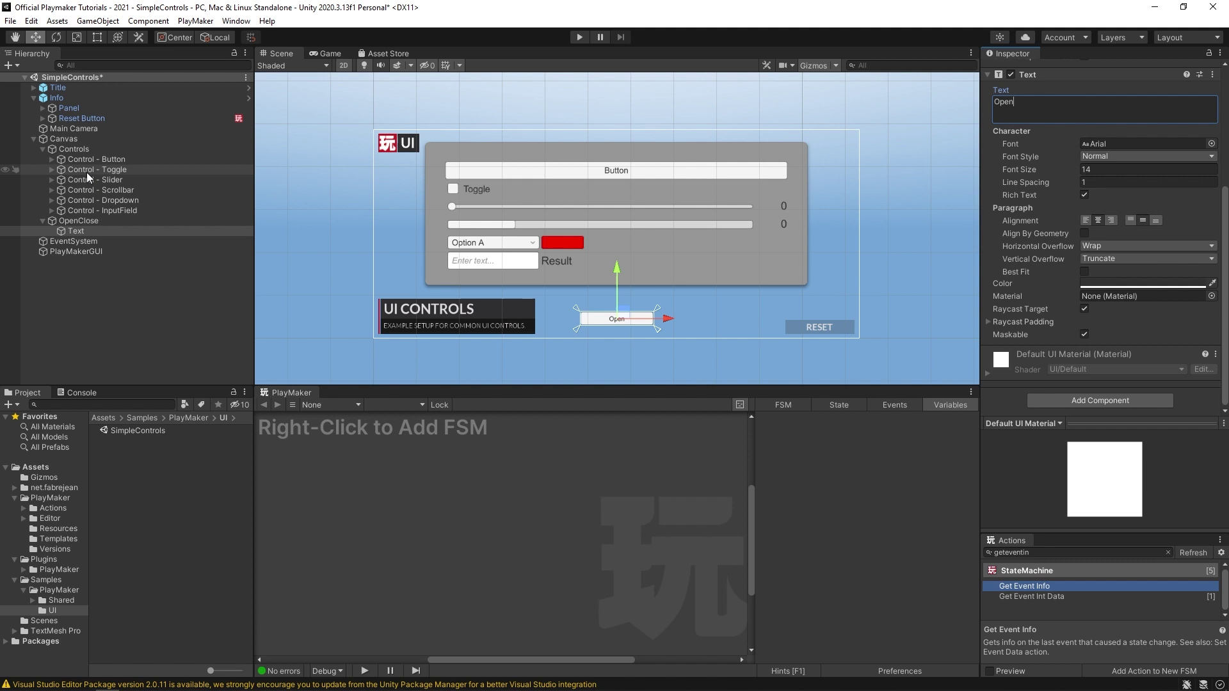
Add an FSM to OpenClose with a State 2 entered by a global UI CLICK transition.
click(74, 221)
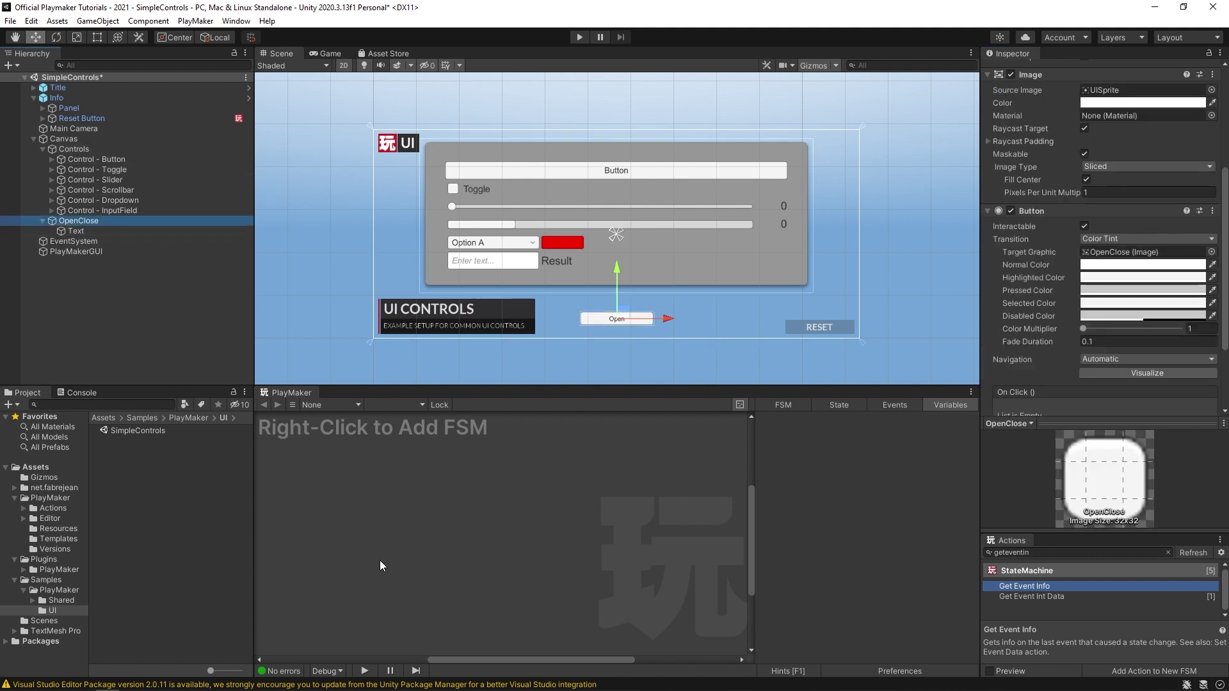
right_click(423, 482)
click(452, 490)
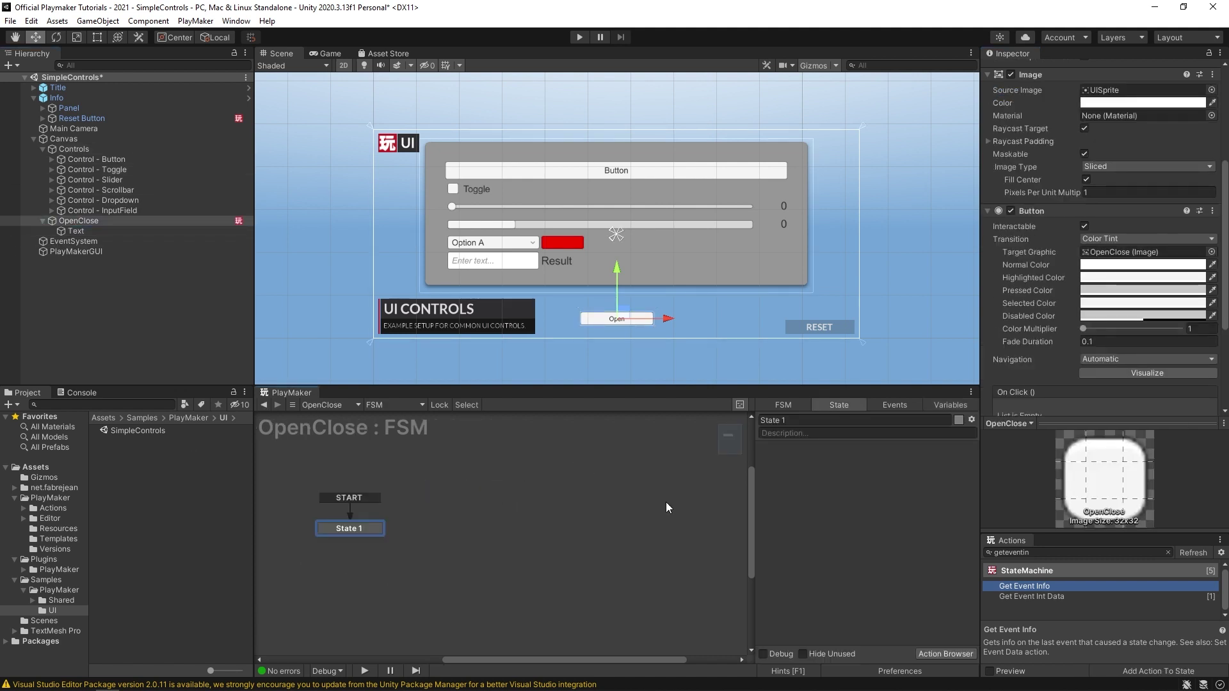
ctrl+click(428, 525)
right_click(451, 527)
mouse_move(511, 555)
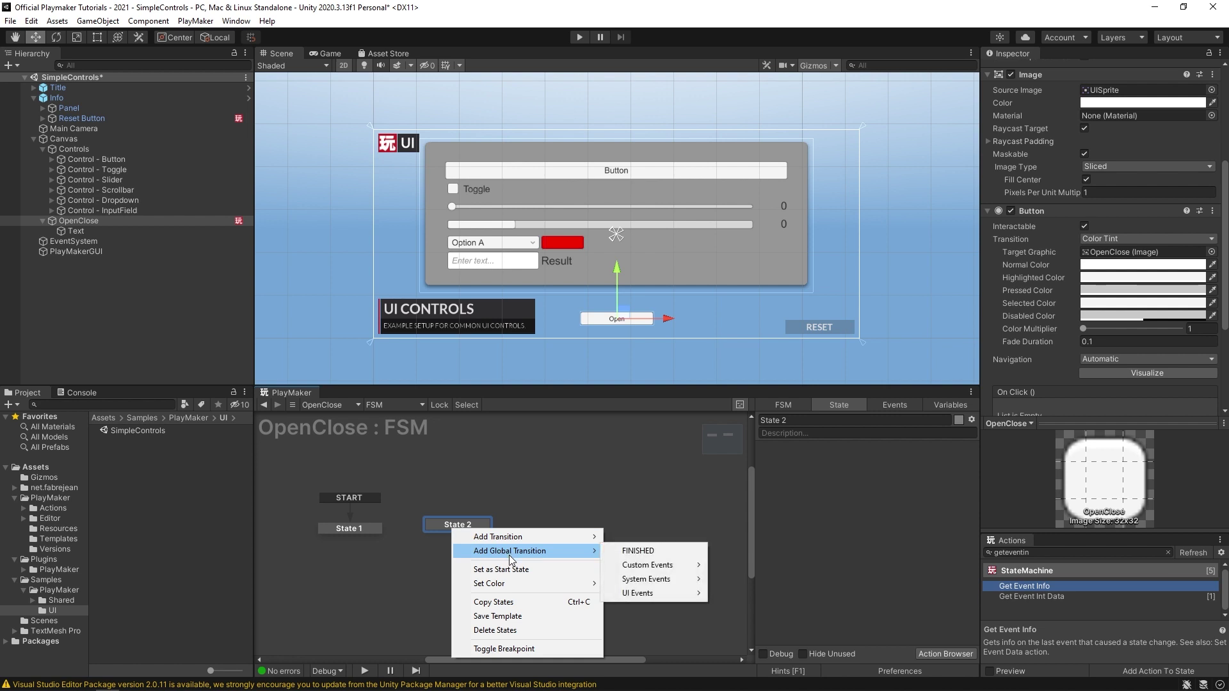
mouse_move(655, 590)
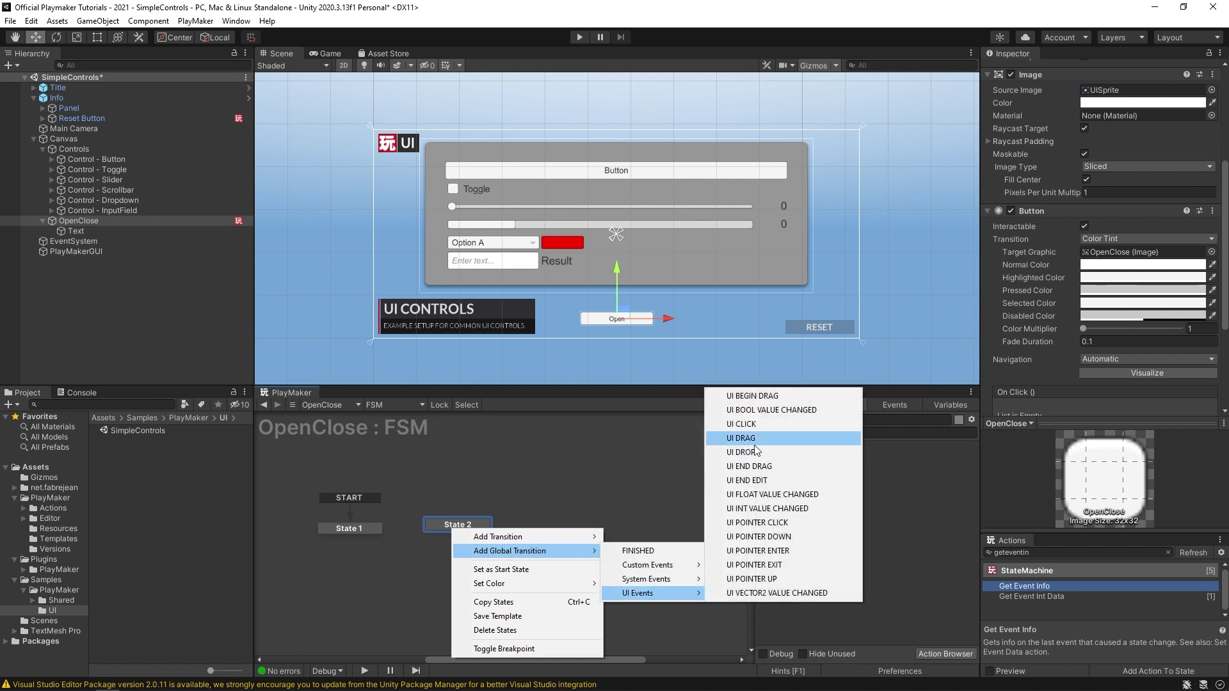
click(713, 451)
drag(447, 521, 420, 532)
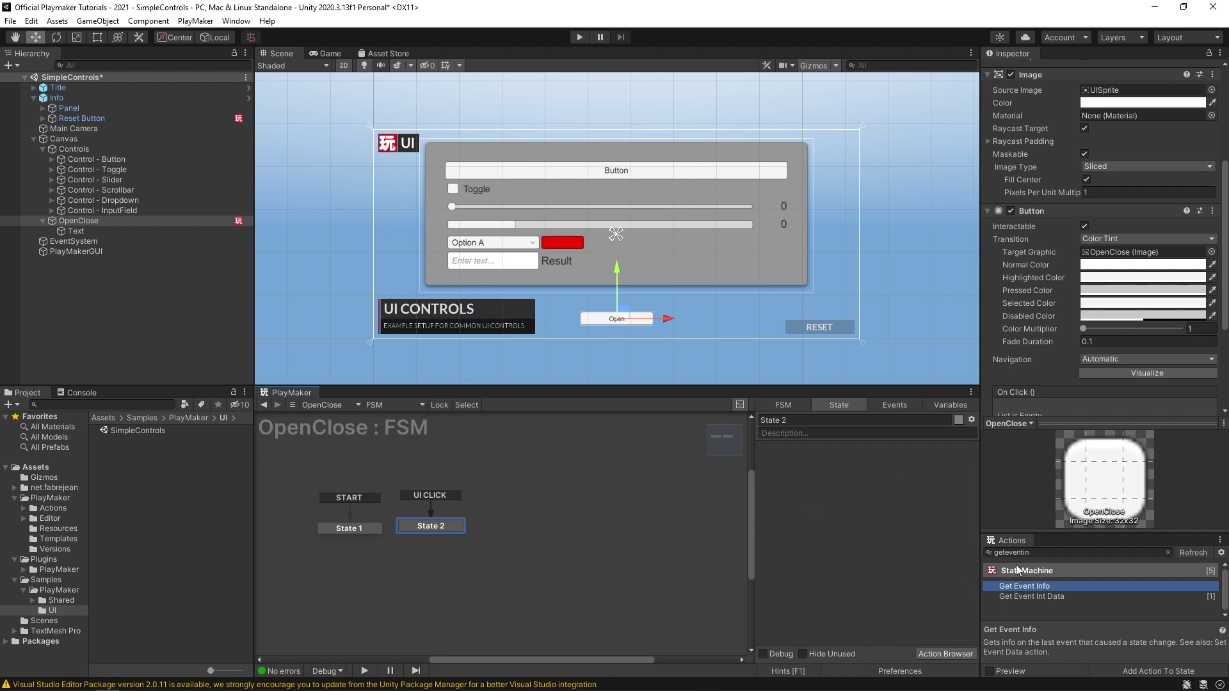
Add an Activate Game Object action to State 2 targeting the Controls object.
double_click(1036, 555)
text(activa)
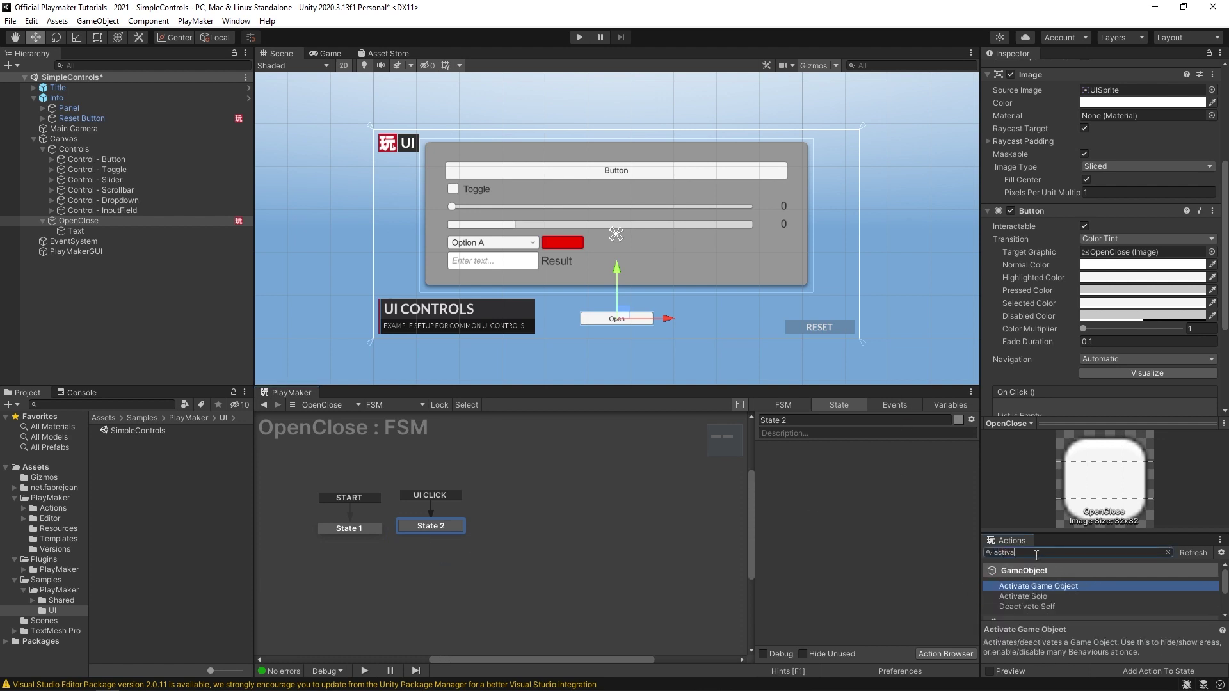
key(Return)
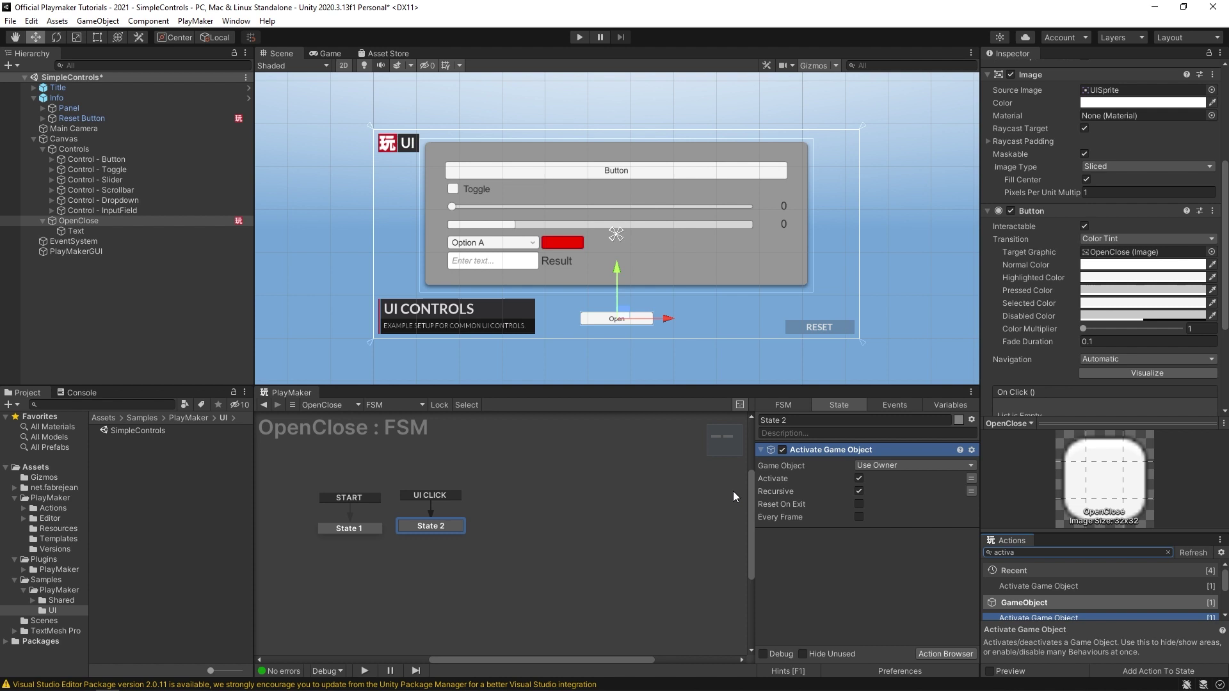
click(884, 465)
click(899, 491)
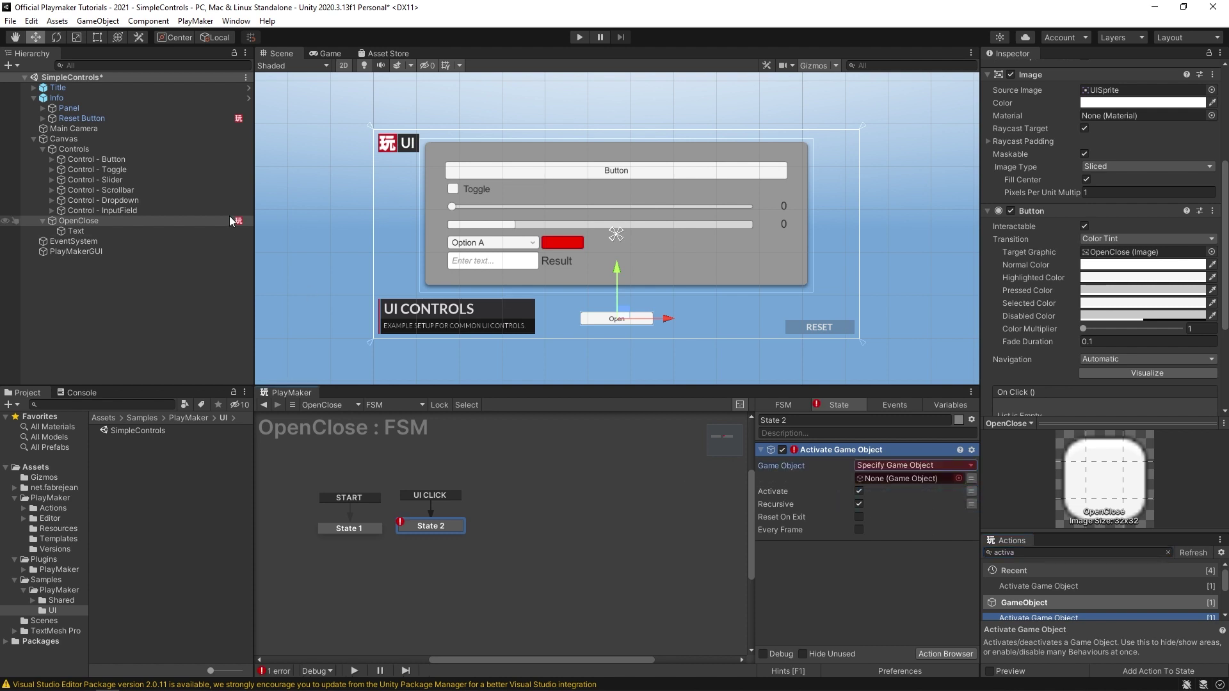
drag(79, 220, 774, 485)
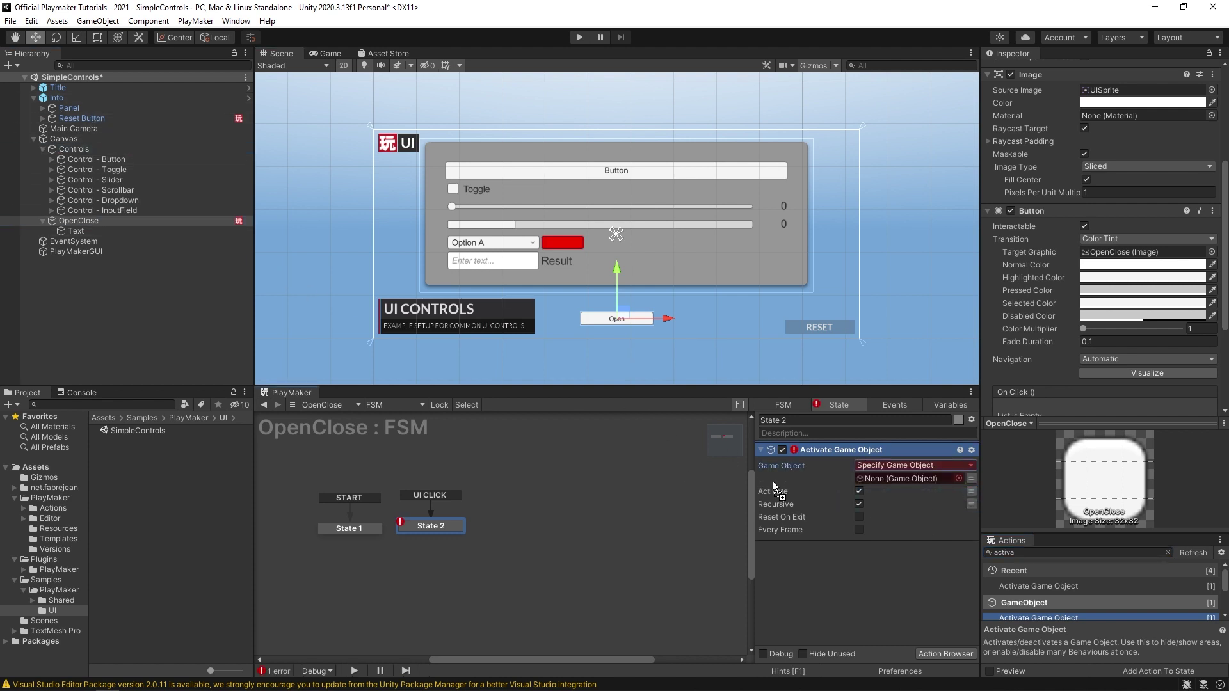
drag(883, 490, 882, 477)
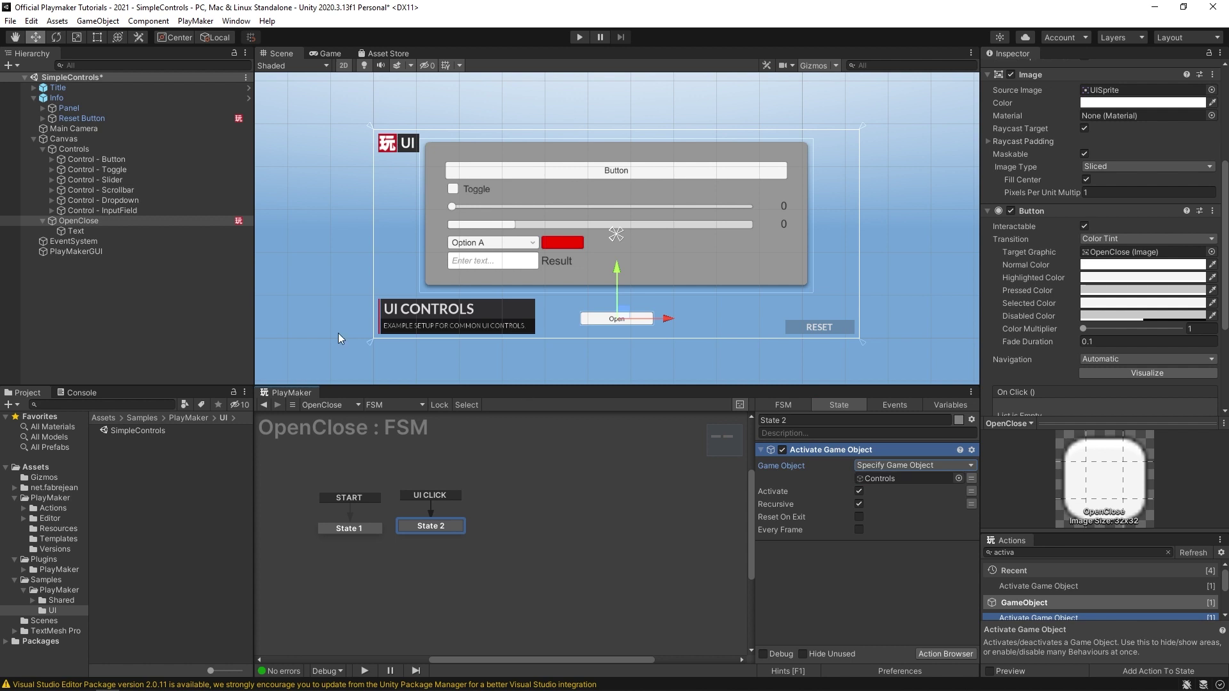
Look through the Controls children, collapse the group and select the Controls object.
click(74, 160)
click(74, 170)
click(76, 199)
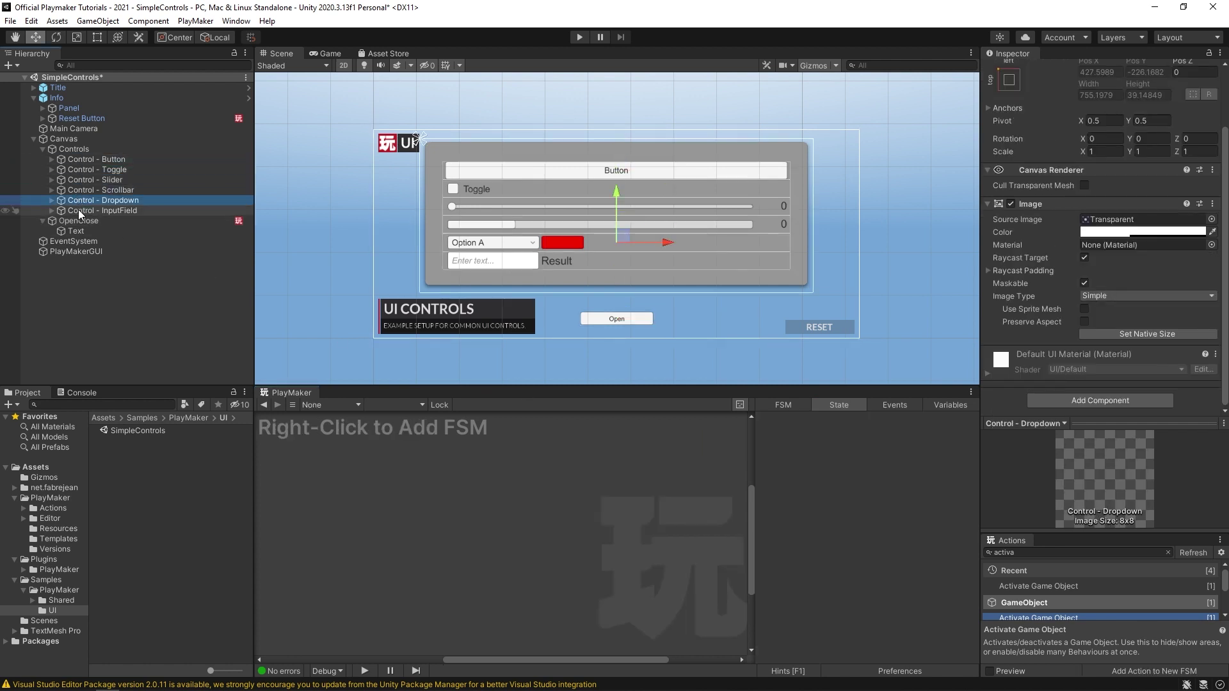
click(76, 160)
click(43, 149)
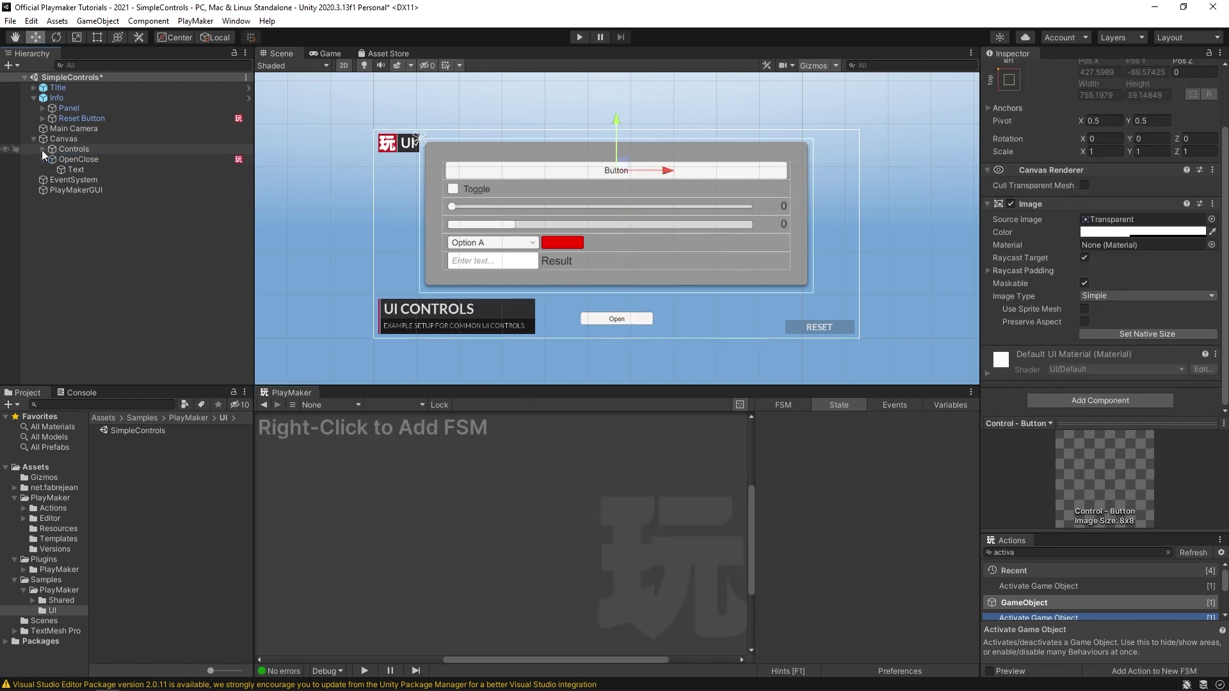
click(65, 151)
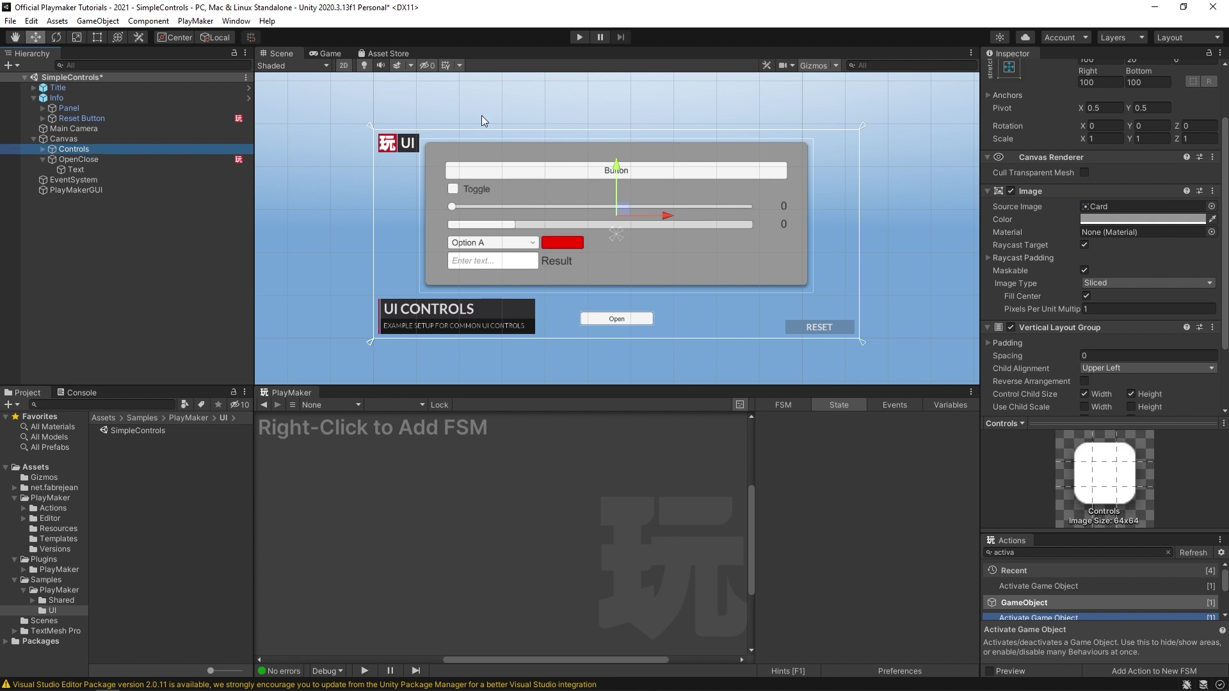
scroll(1018, 110, up, 3)
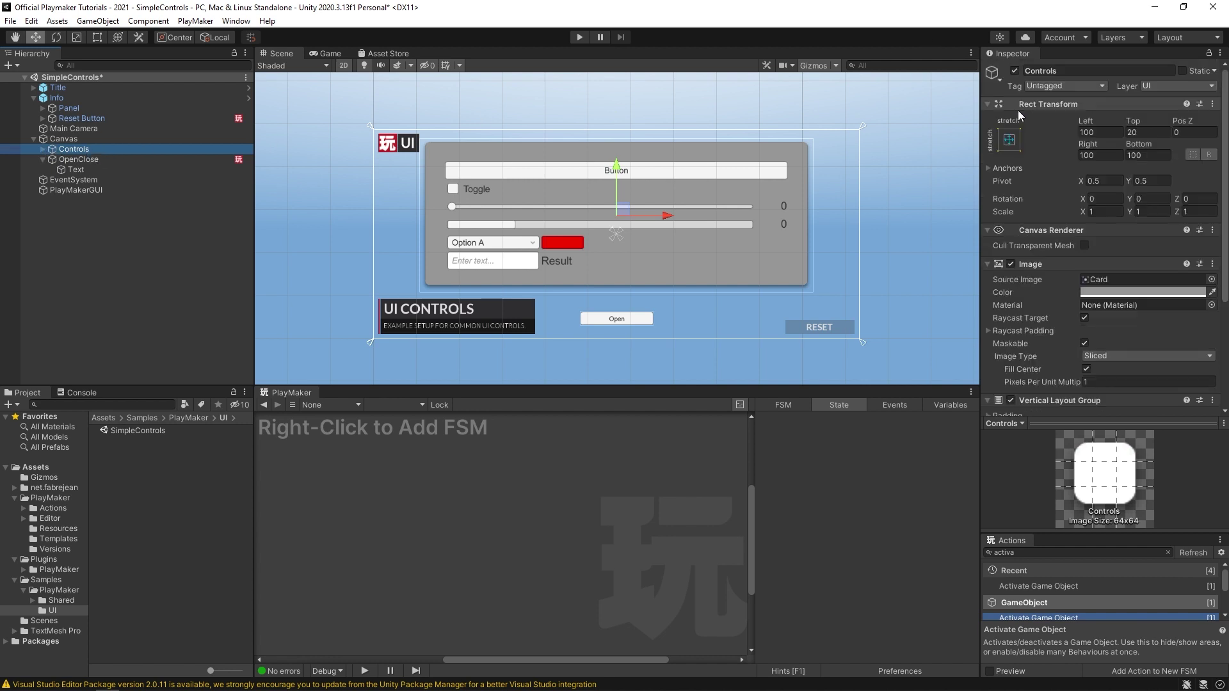
Toggle the Controls panel's active state repeatedly, leaving it deactivated.
click(1016, 71)
click(1015, 71)
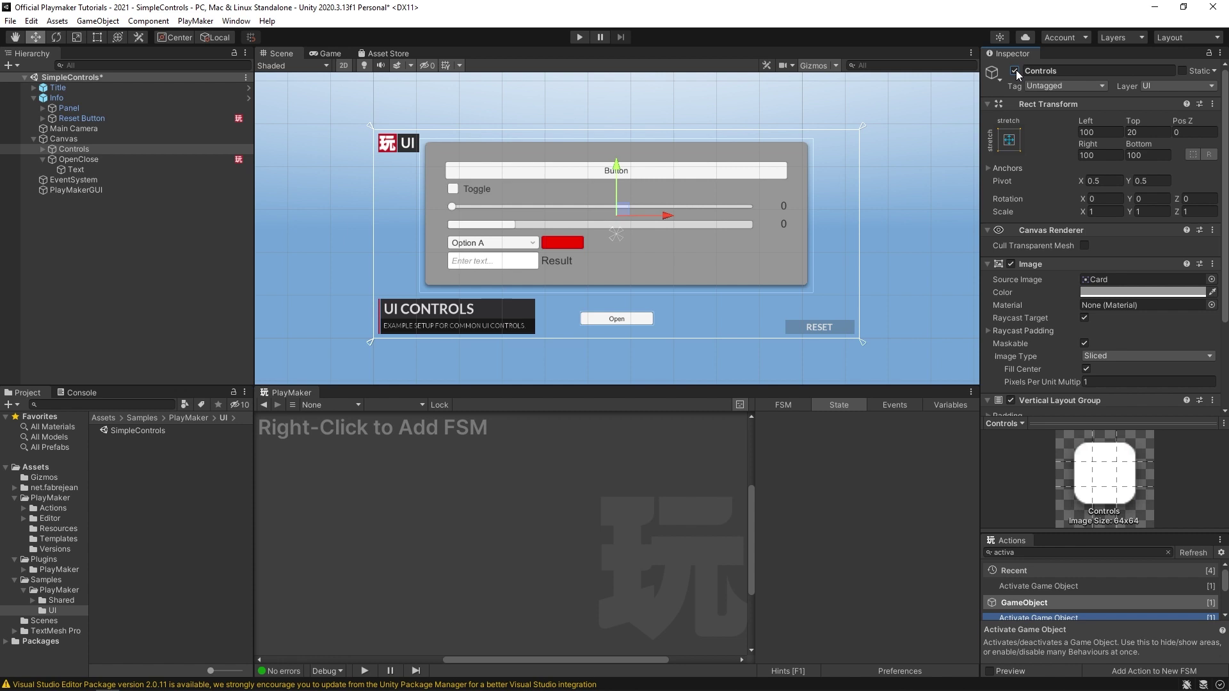
click(1015, 70)
click(1015, 71)
click(1015, 70)
click(1015, 70)
click(1015, 70)
click(1016, 71)
click(1015, 70)
click(1015, 71)
click(1015, 71)
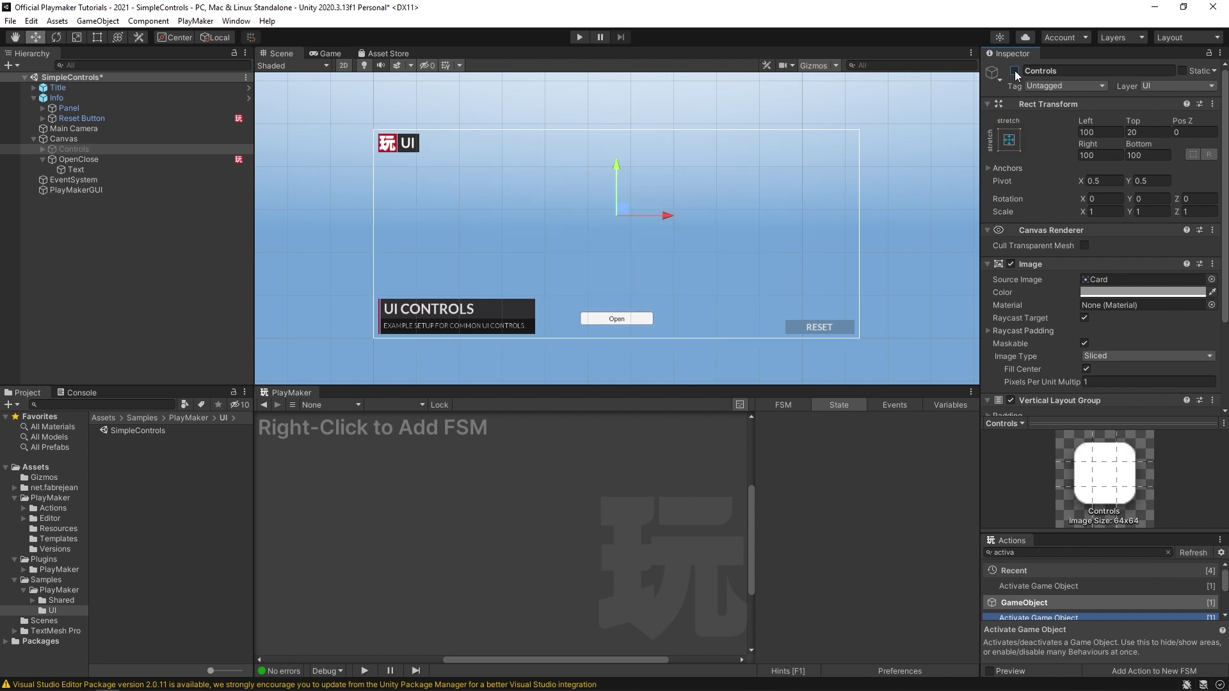
Select OpenClose and turn off Recursive in State 2's Activate Game Object action.
click(87, 158)
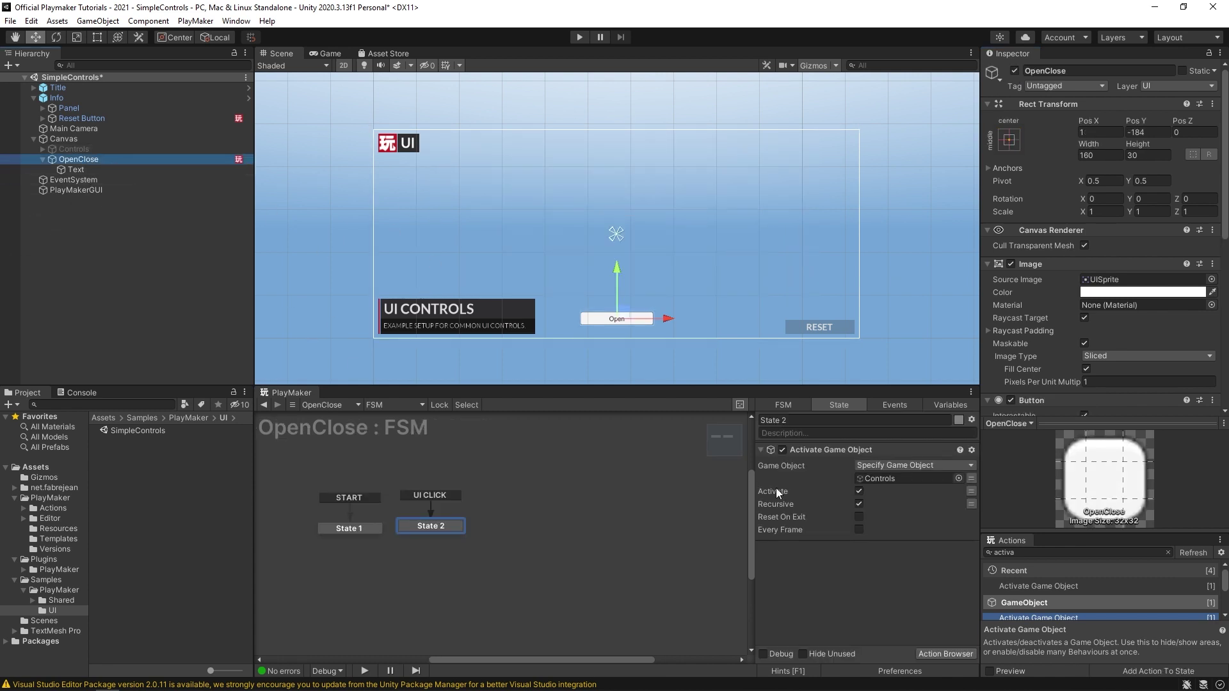
click(859, 505)
key(q)
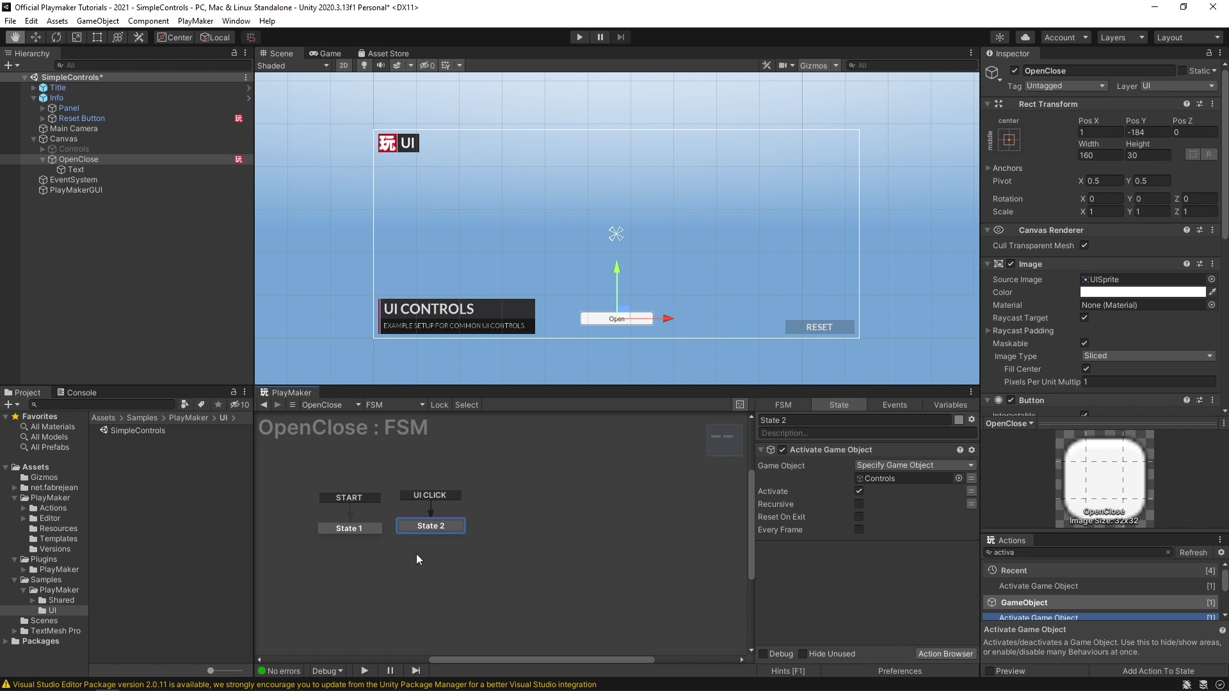
Give State 1 a UI CLICK transition leading to State 2.
click(342, 530)
right_click(342, 530)
mouse_move(402, 552)
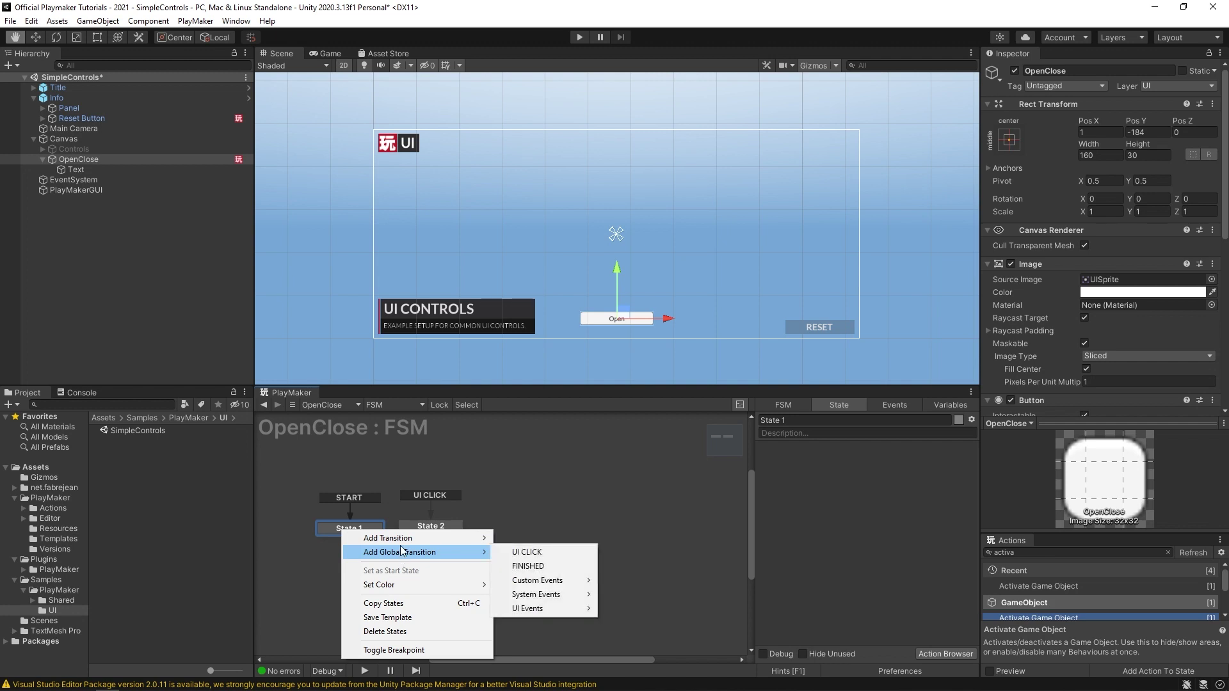
mouse_move(452, 540)
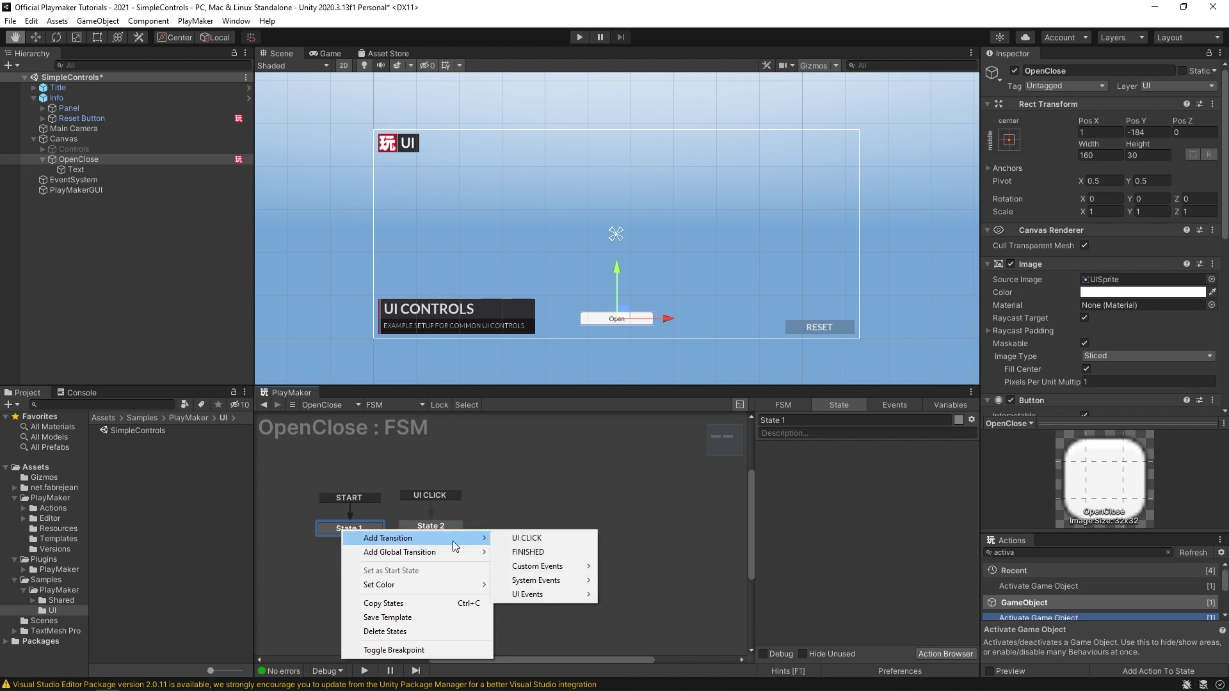
click(517, 543)
drag(423, 526, 450, 532)
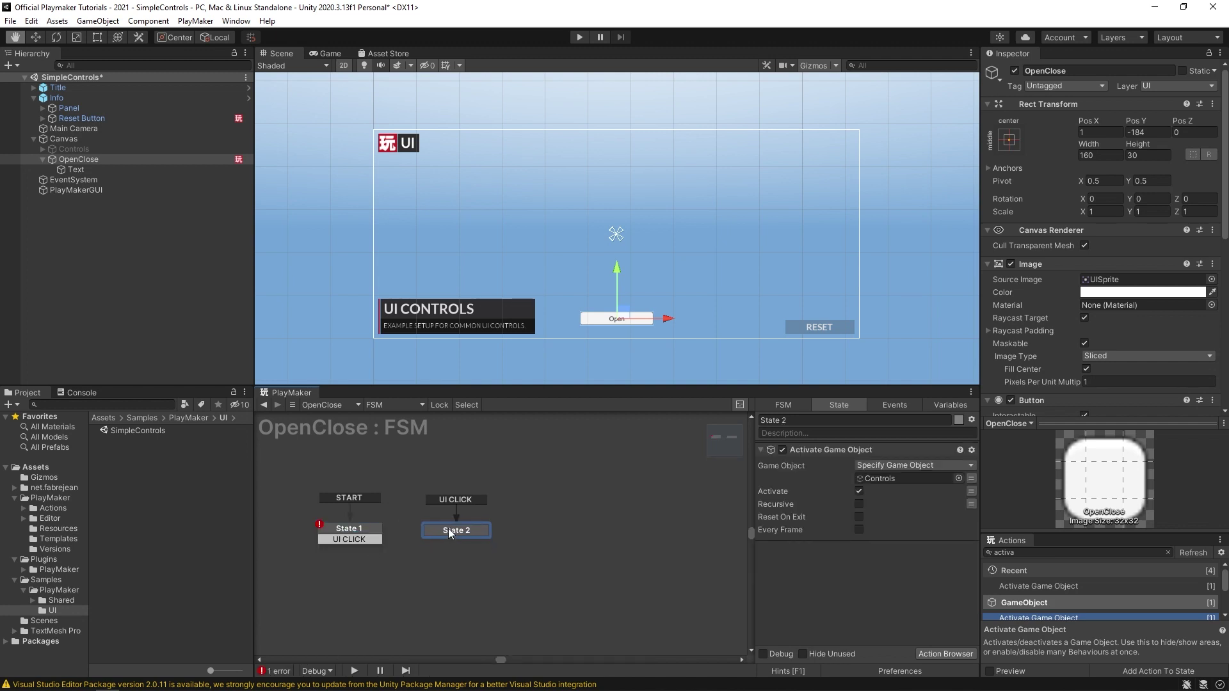
drag(368, 539, 440, 528)
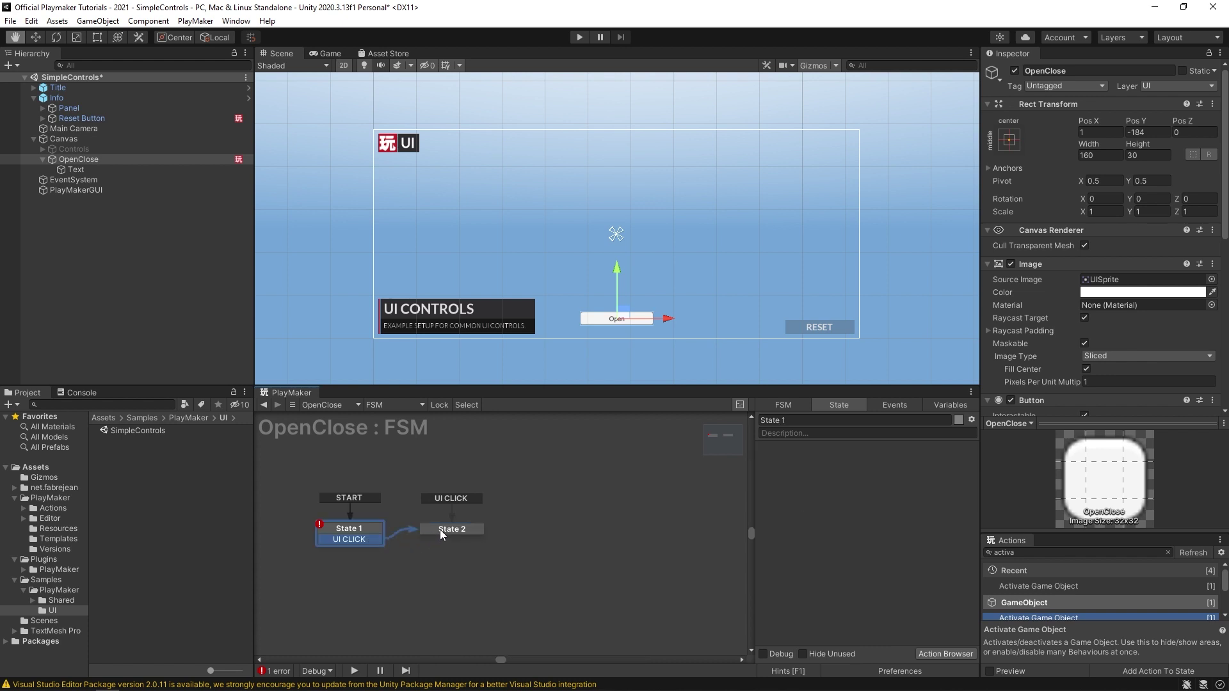
Give State 2 a UI CLICK transition leading back to State 1.
right_click(440, 532)
mouse_move(470, 541)
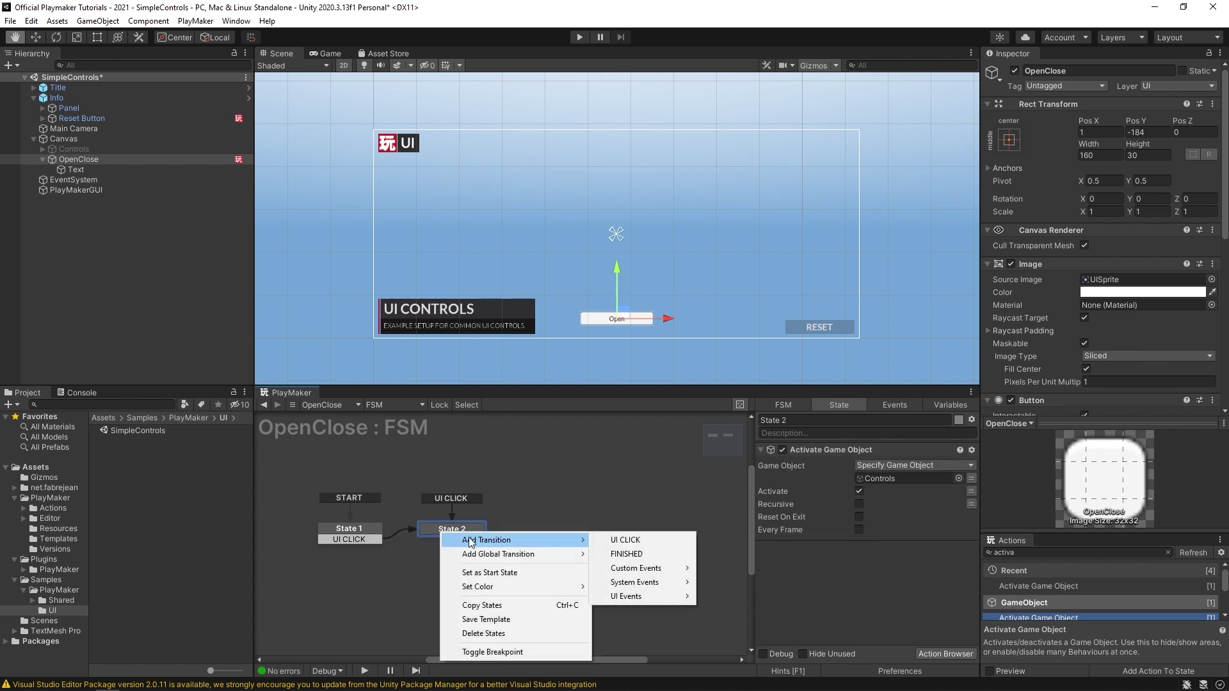
click(626, 539)
drag(429, 539, 370, 543)
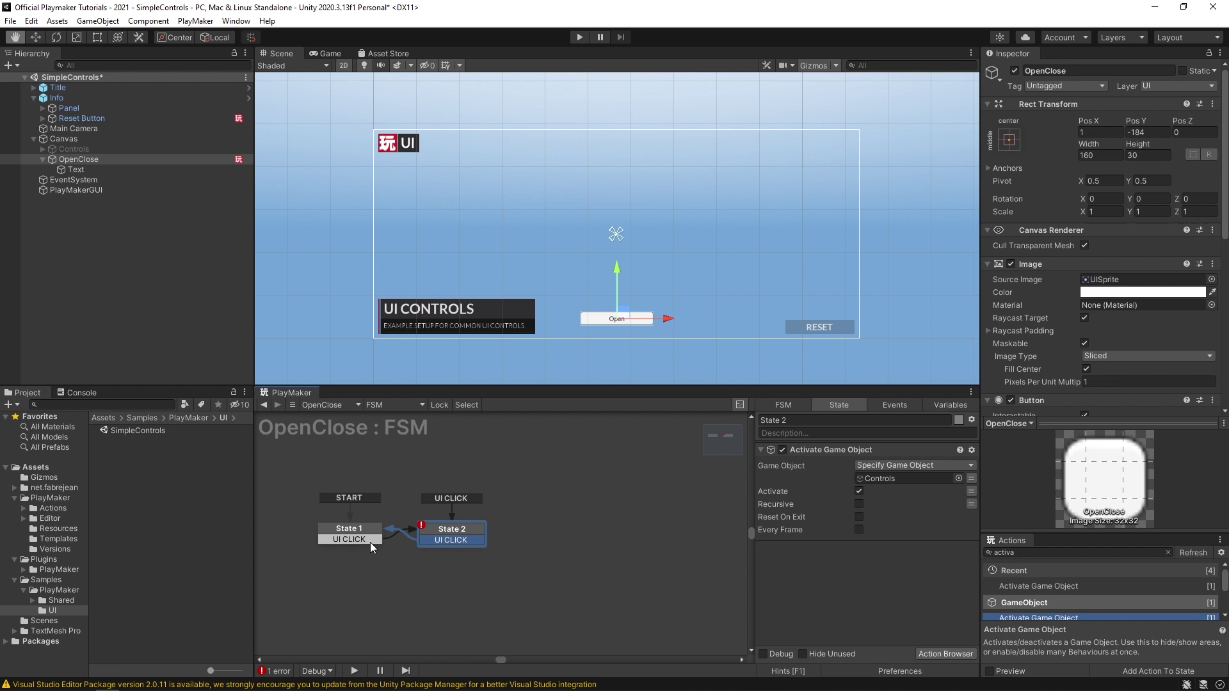
Delete the global UI CLICK transition and tidy the state positions.
right_click(448, 499)
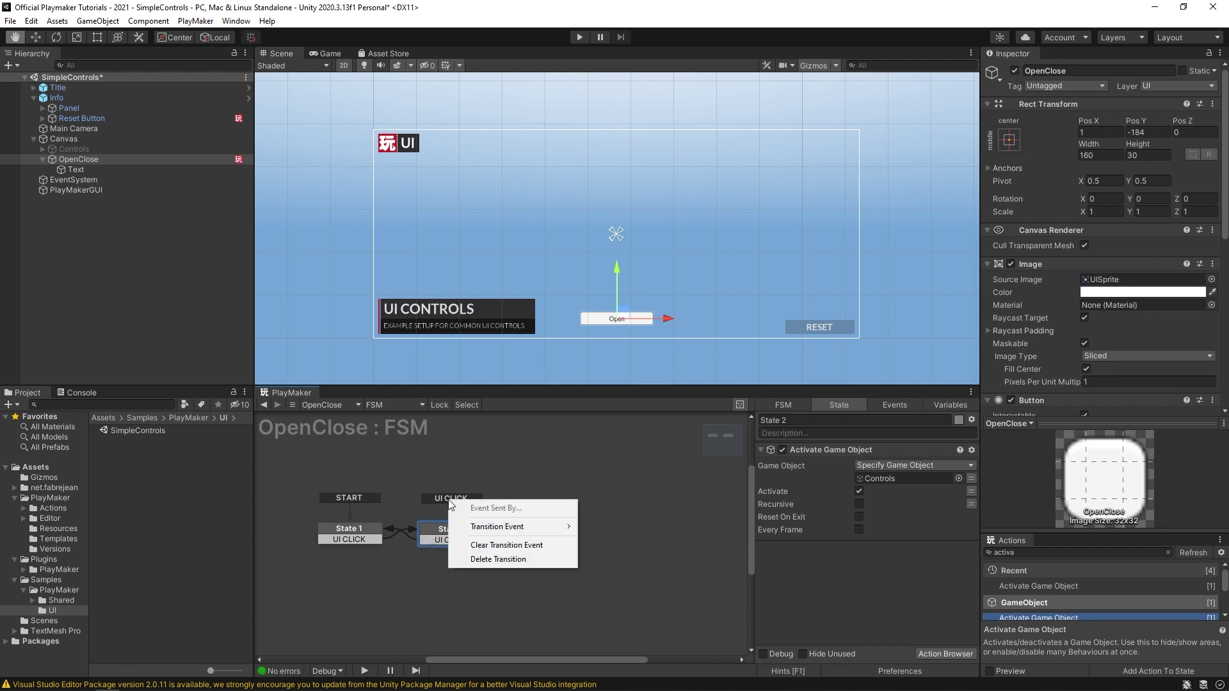
click(490, 559)
mouse_move(453, 535)
mouse_down()
mouse_move(442, 533)
mouse_move(453, 534)
mouse_up()
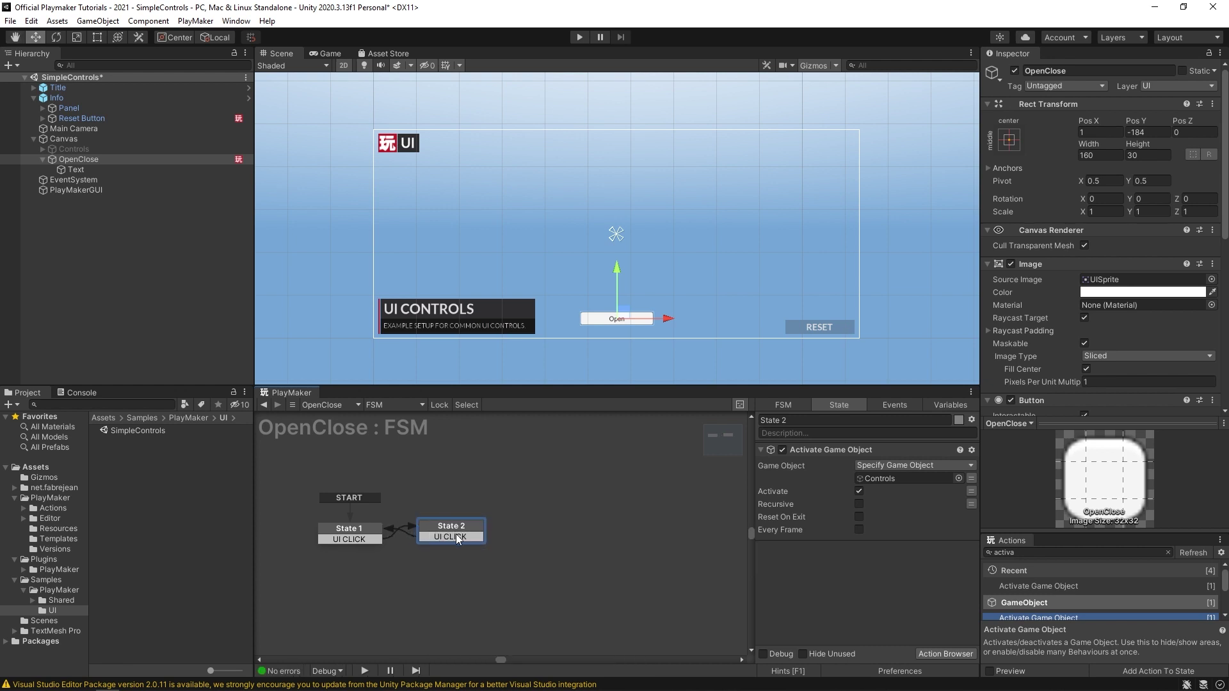
drag(342, 536, 341, 534)
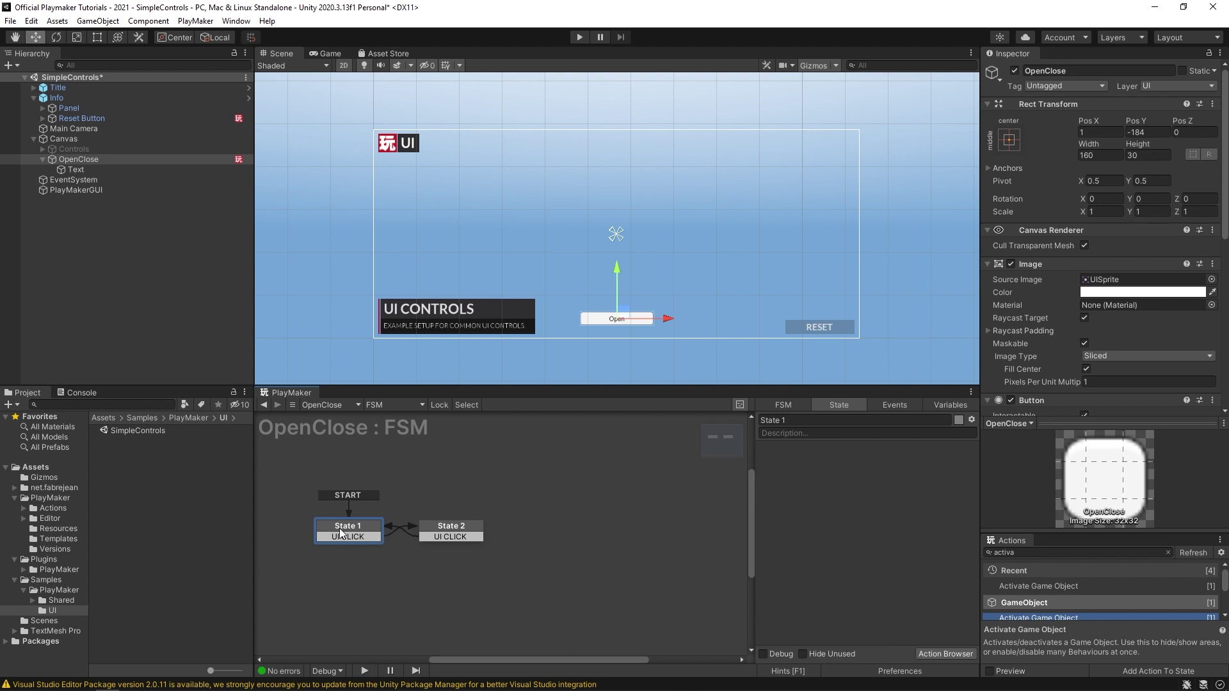
Switch between State 2 and State 1 to compare State 2's Activate Game Object action with action-less State 1.
click(461, 529)
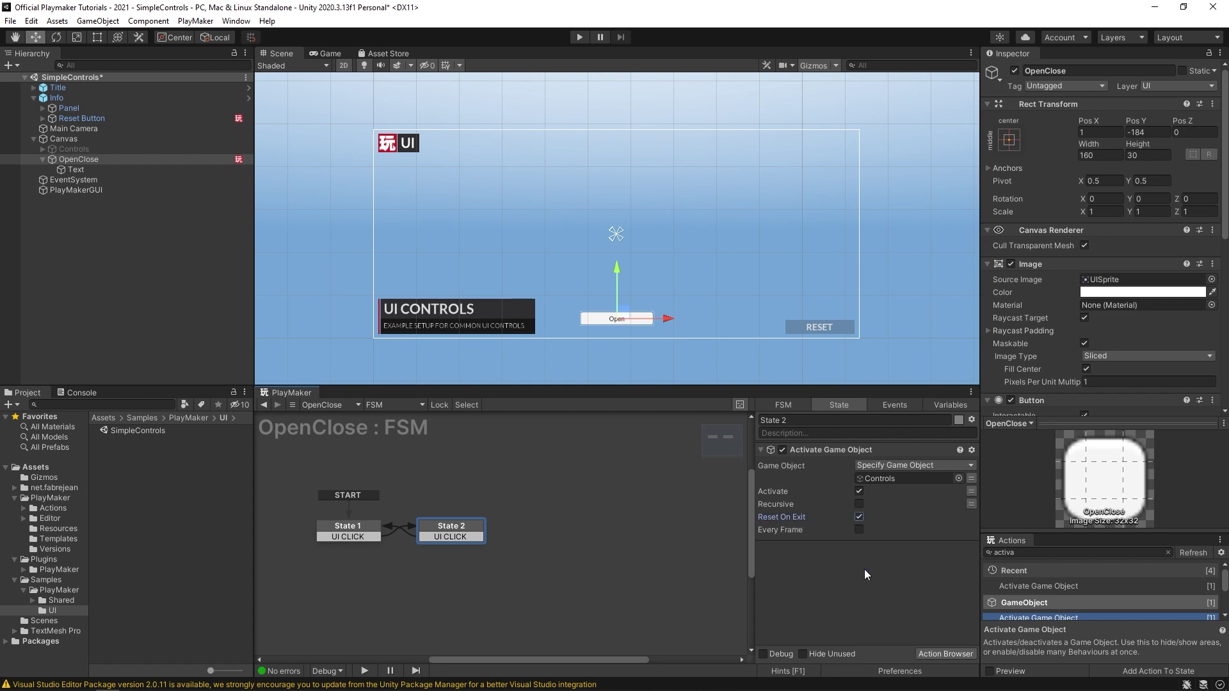
click(346, 527)
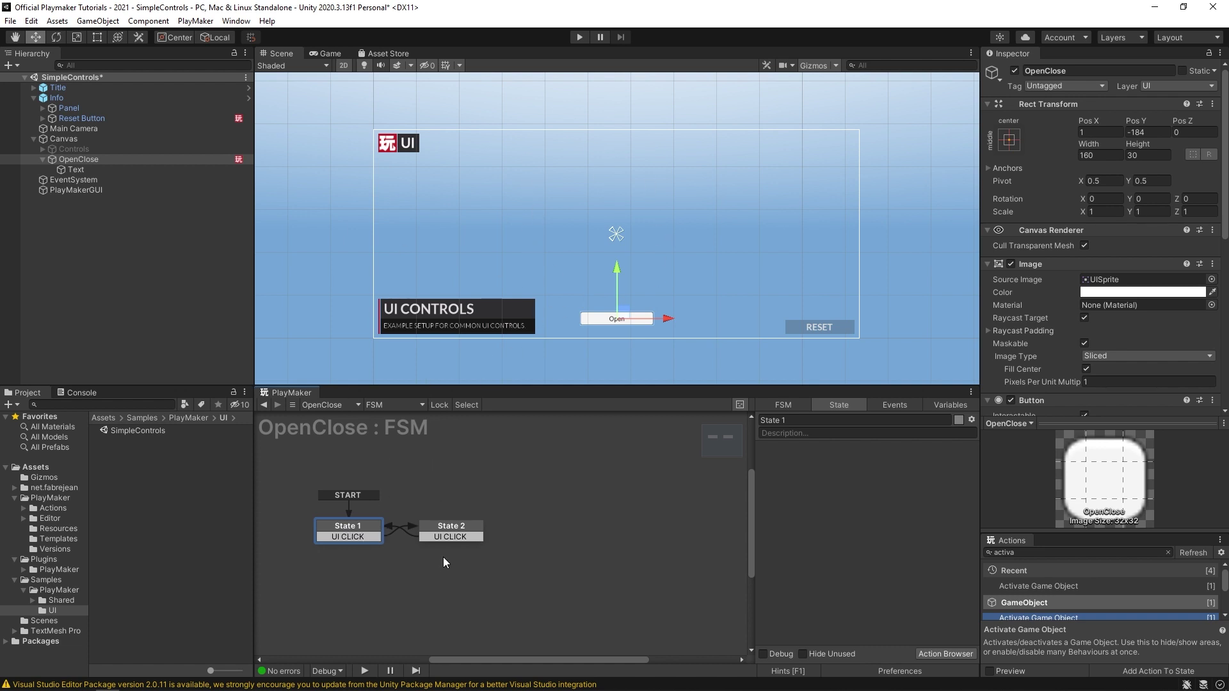
click(442, 529)
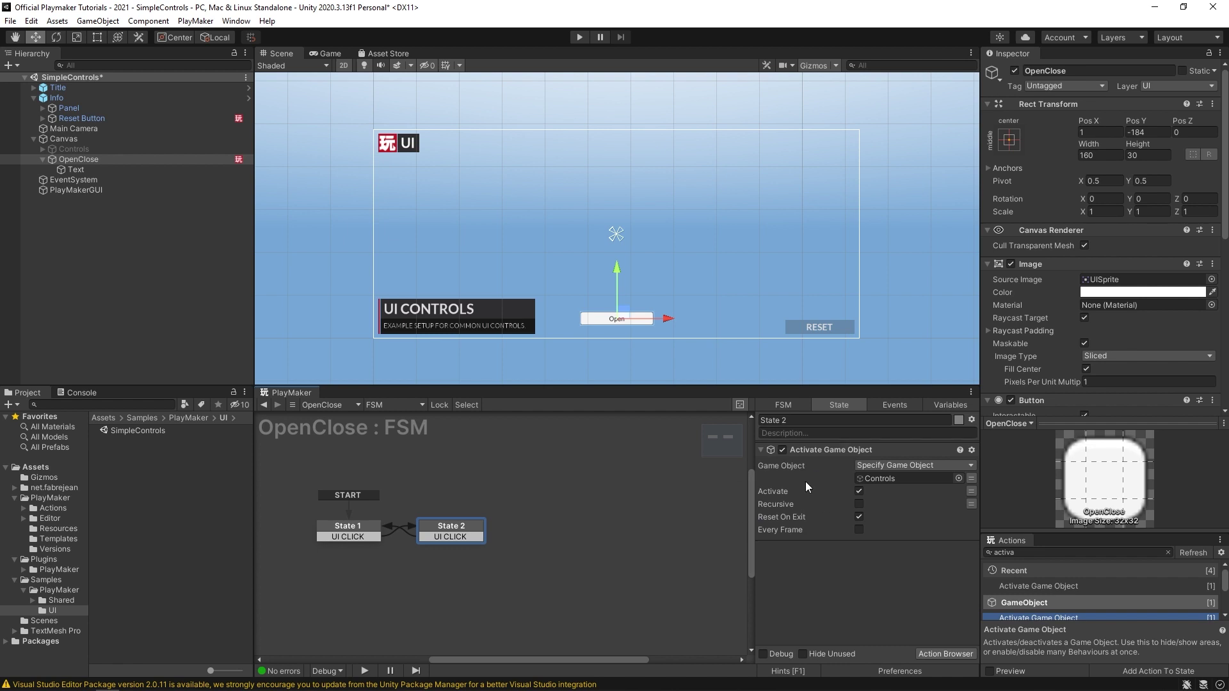
click(349, 529)
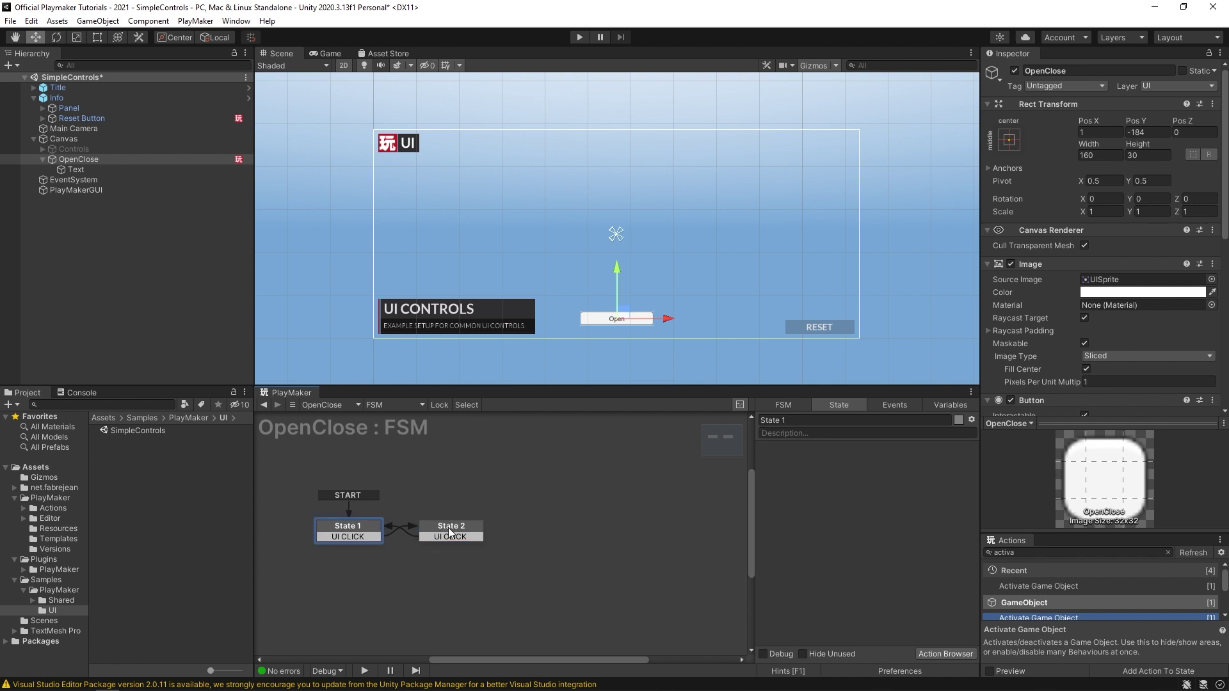
click(448, 539)
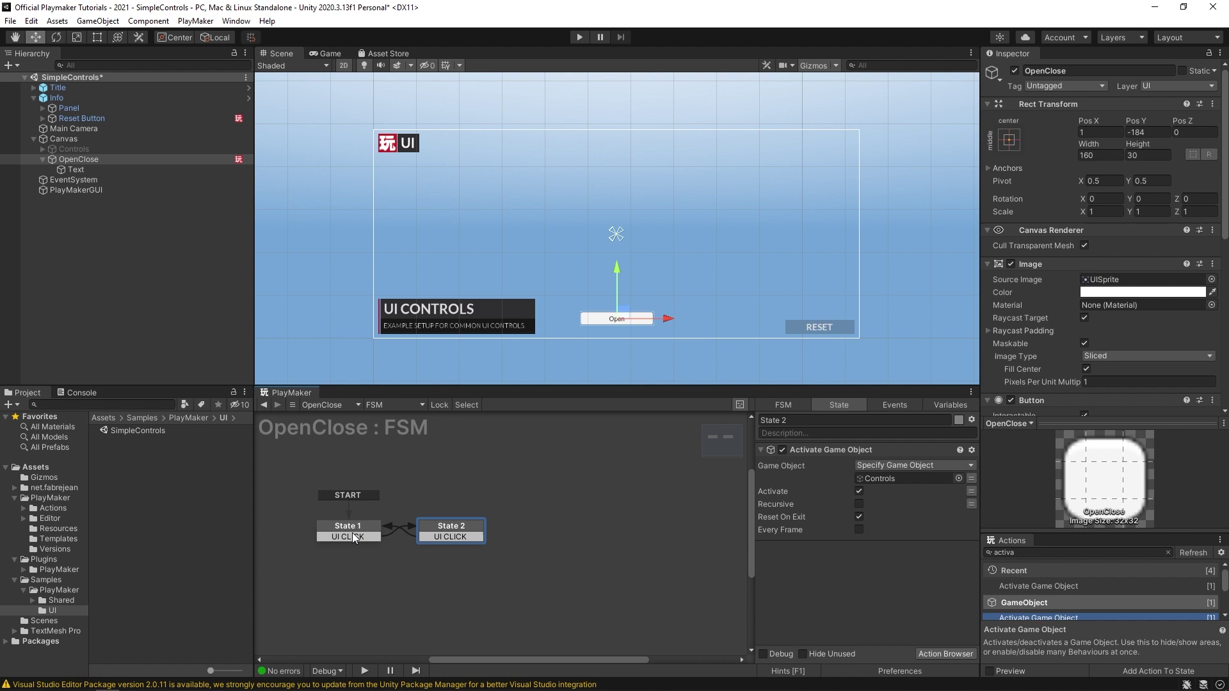
click(579, 38)
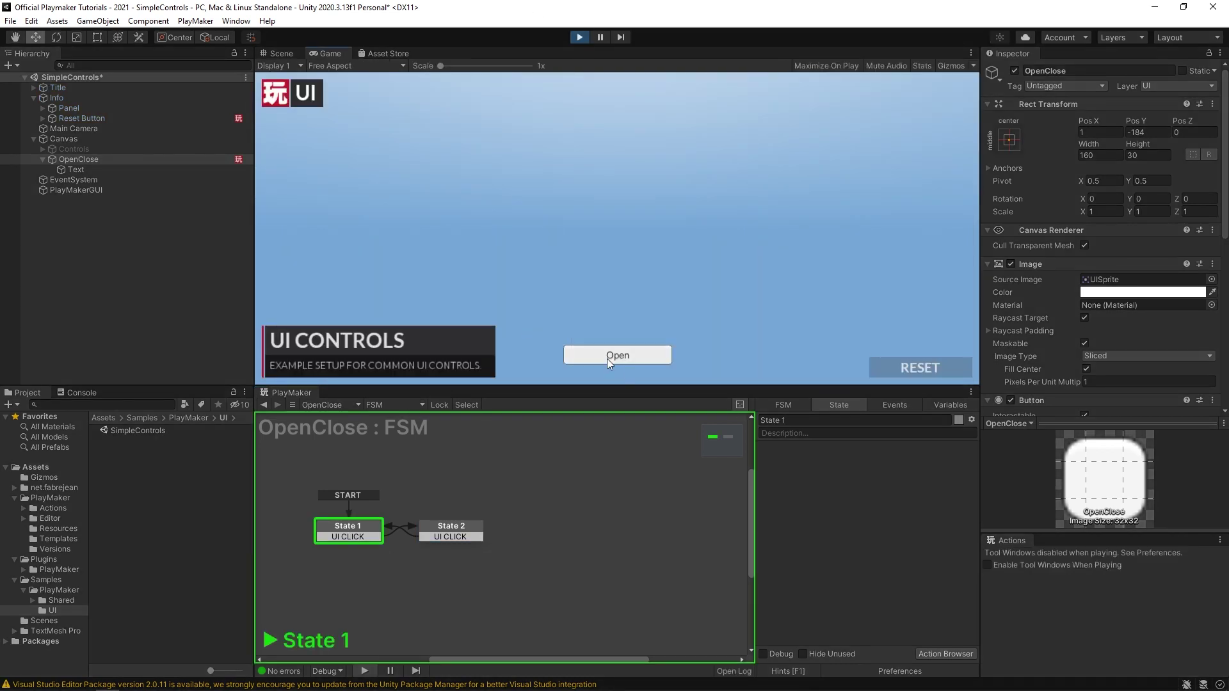
click(609, 356)
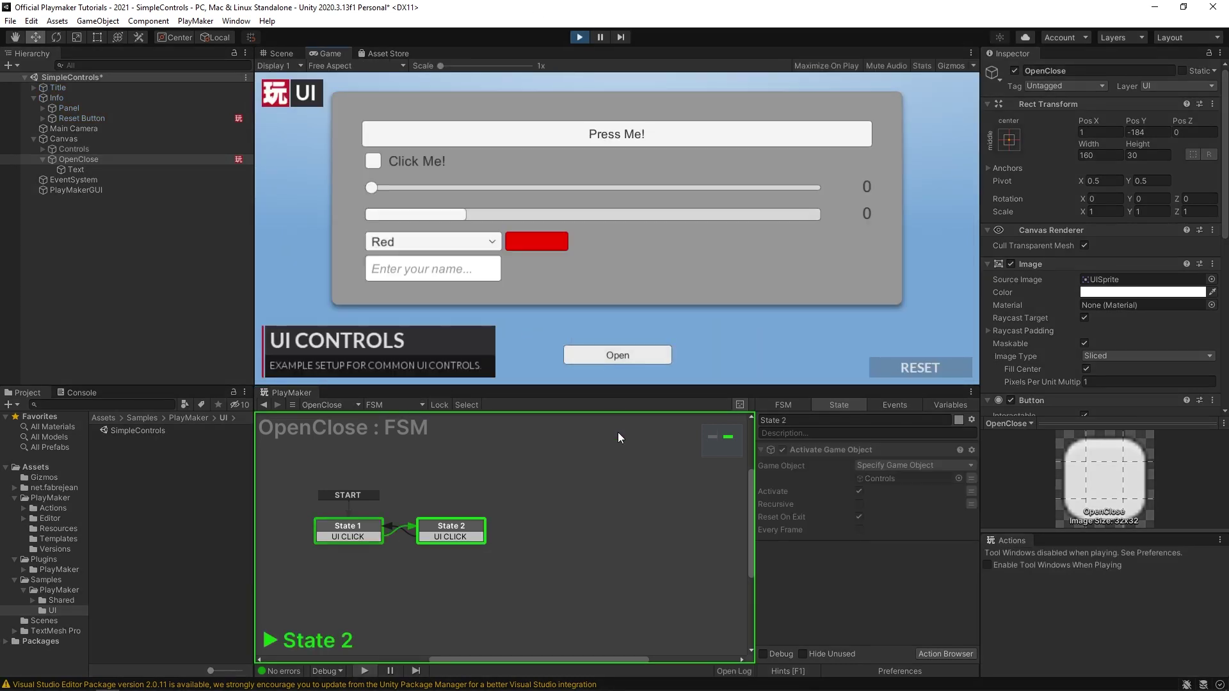
click(616, 355)
click(613, 352)
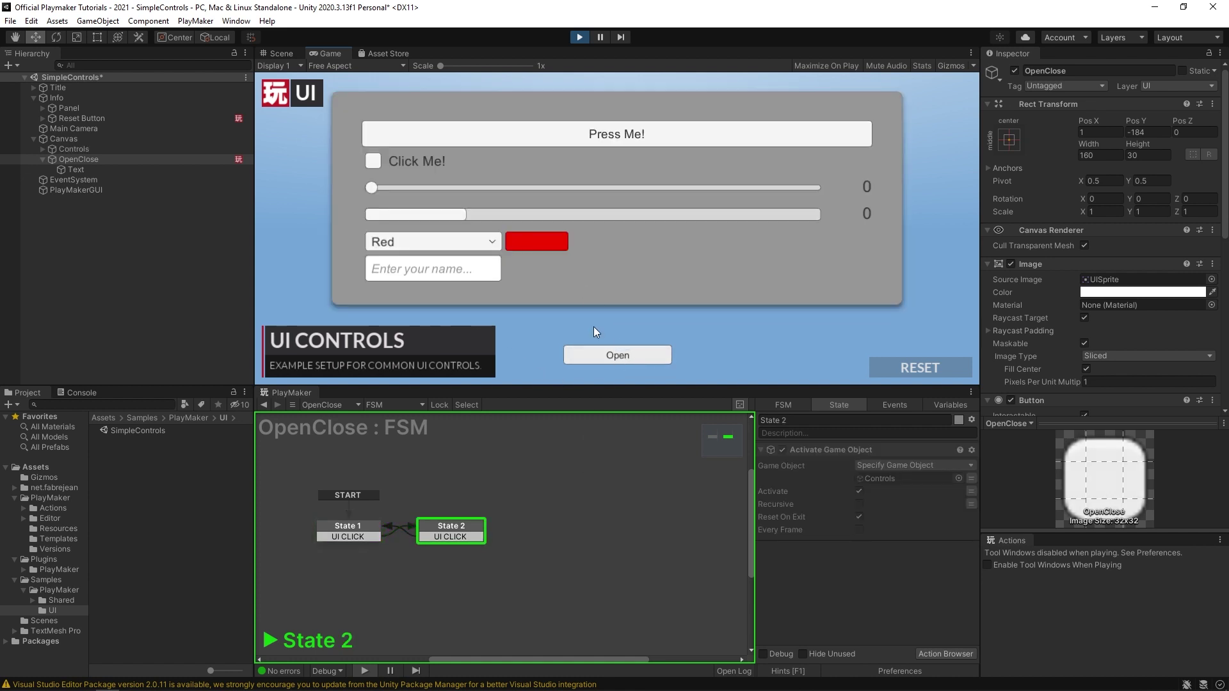
click(607, 357)
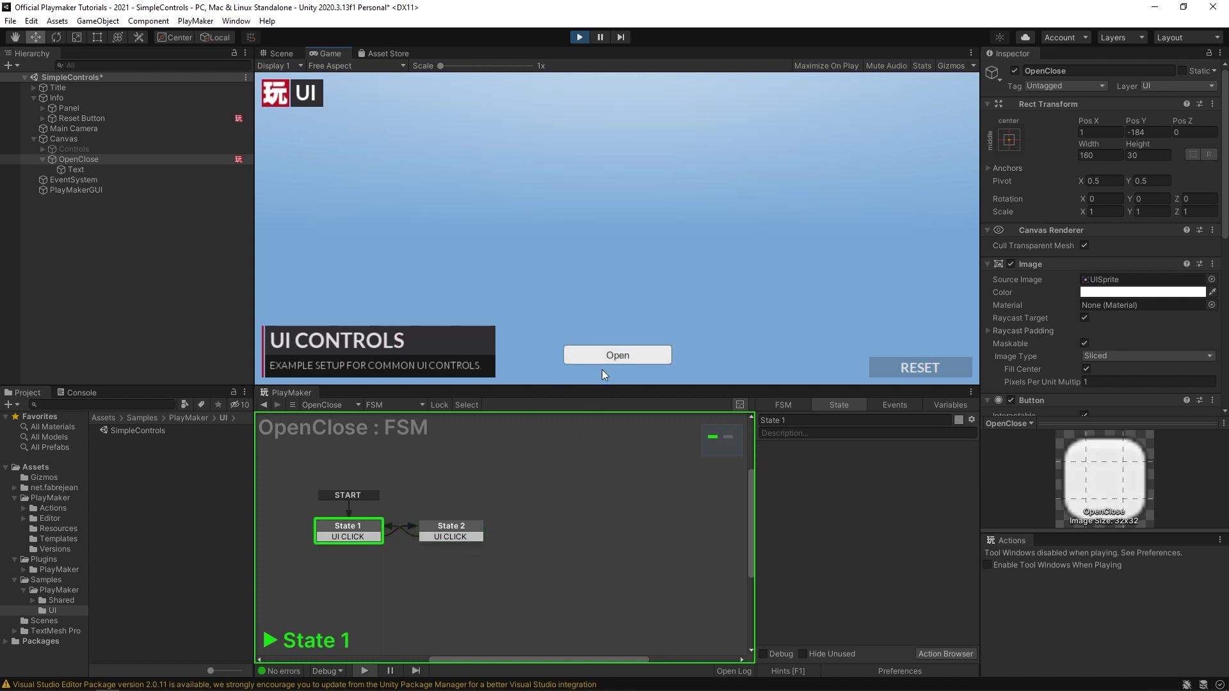
click(607, 352)
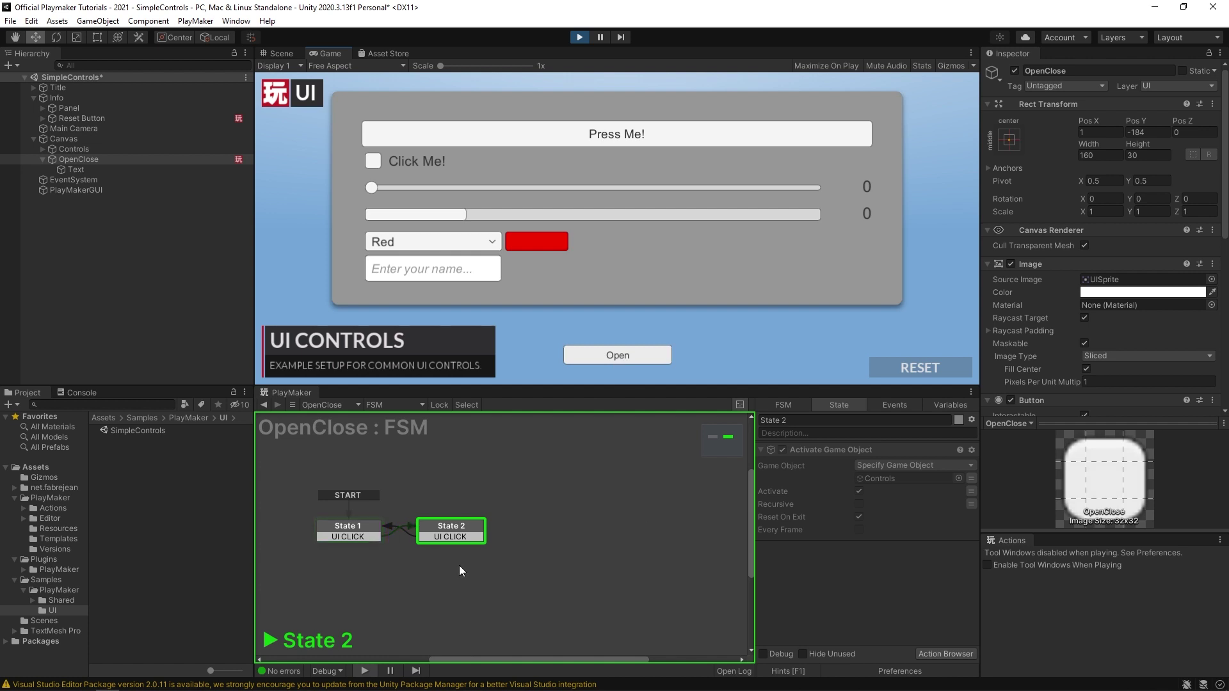
click(601, 358)
click(605, 362)
click(607, 360)
click(607, 360)
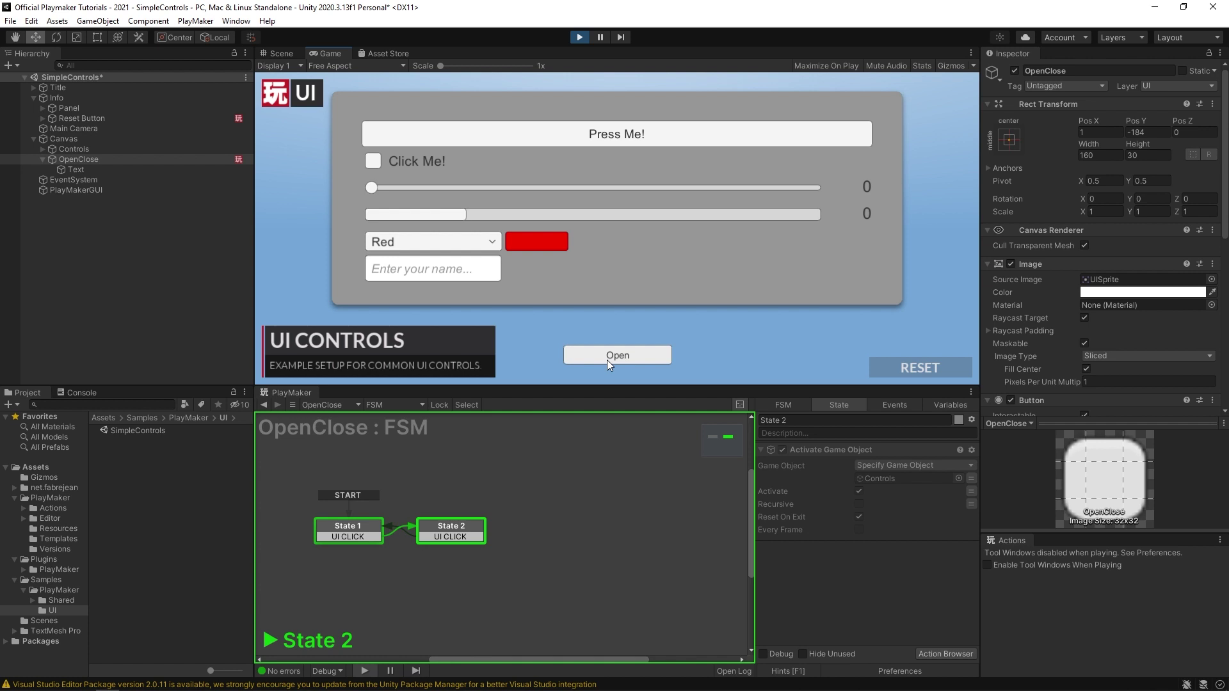
click(607, 360)
click(607, 359)
key(ctrl+p)
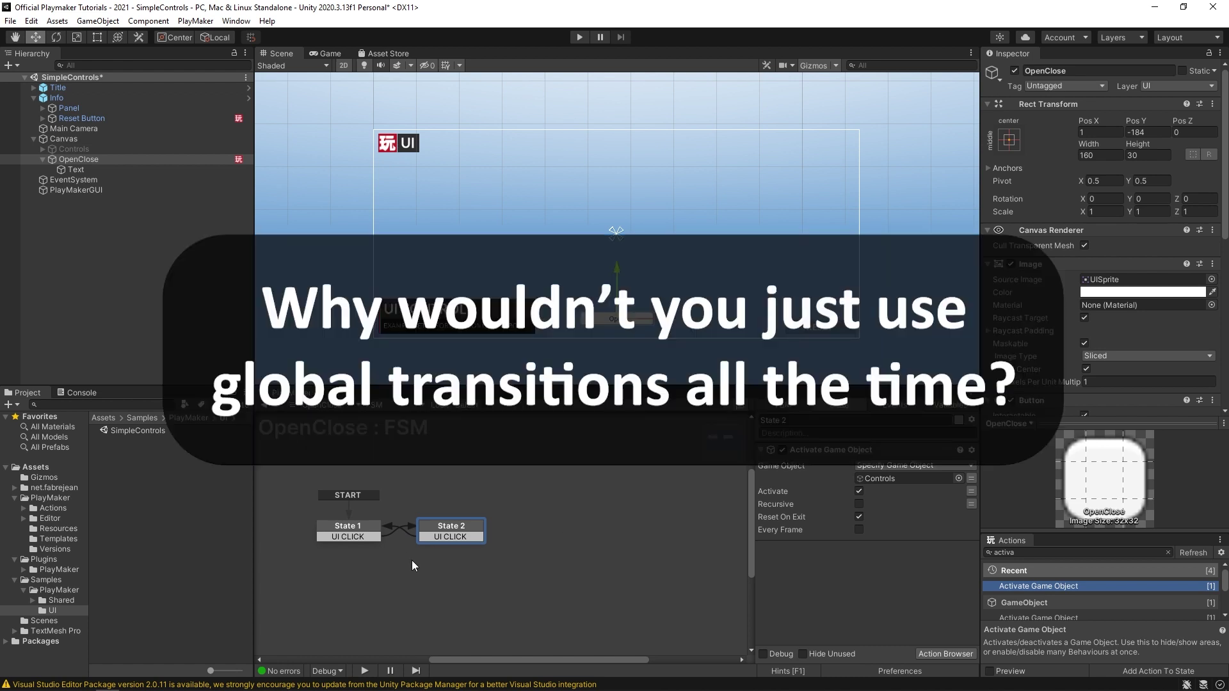
click(452, 538)
right_click(452, 531)
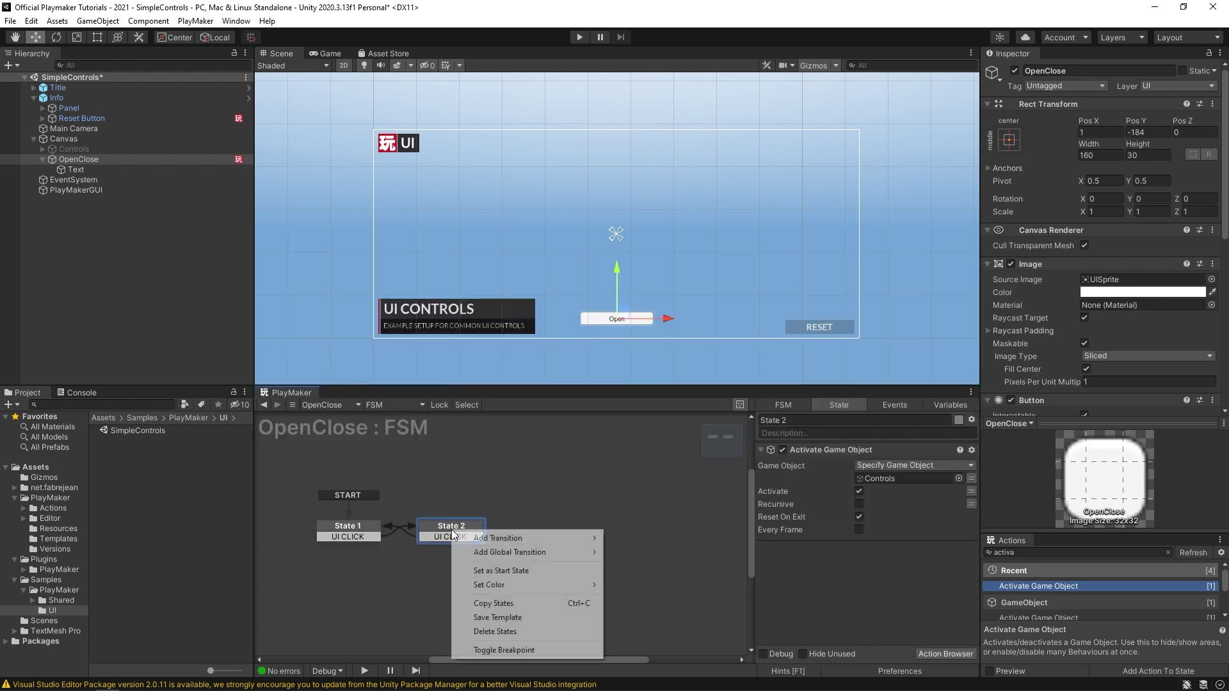
mouse_move(536, 550)
click(656, 549)
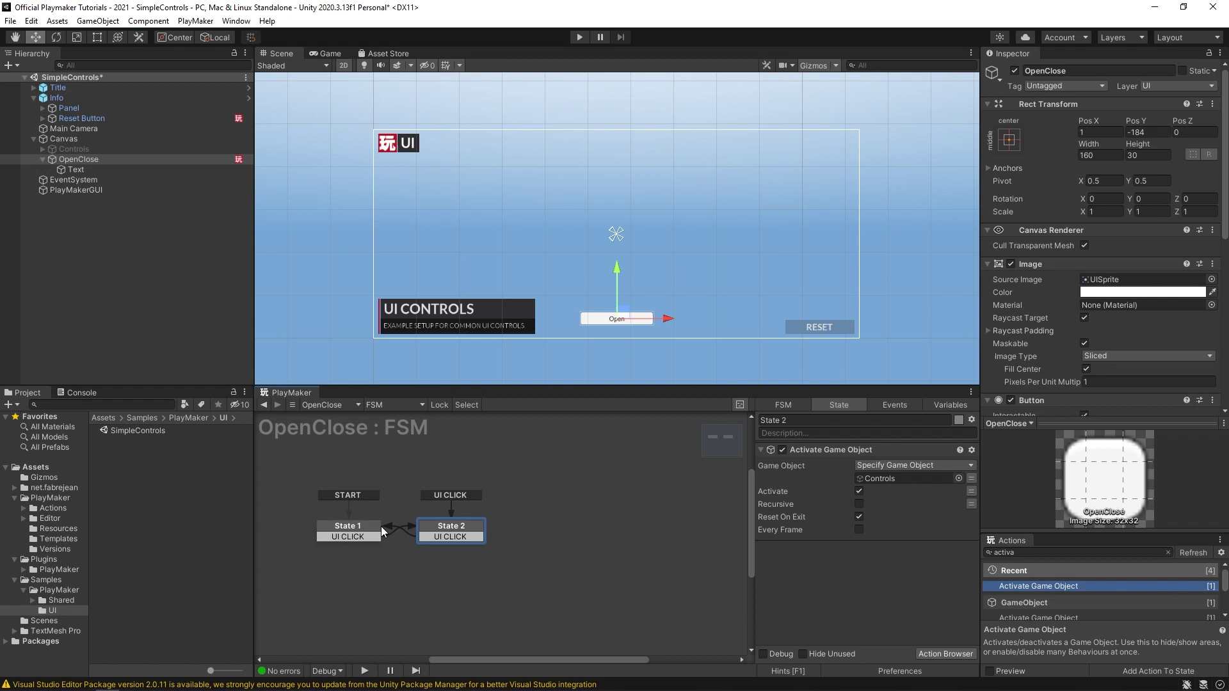
click(340, 527)
click(450, 528)
click(339, 536)
click(445, 528)
right_click(434, 498)
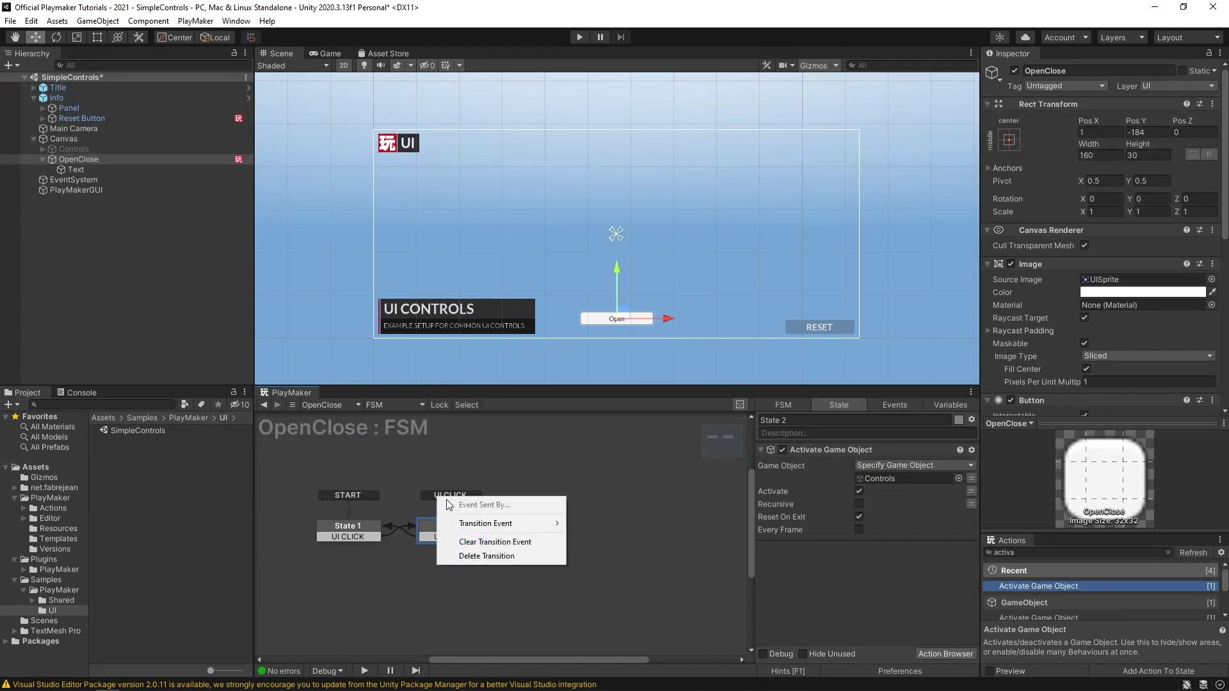
click(474, 554)
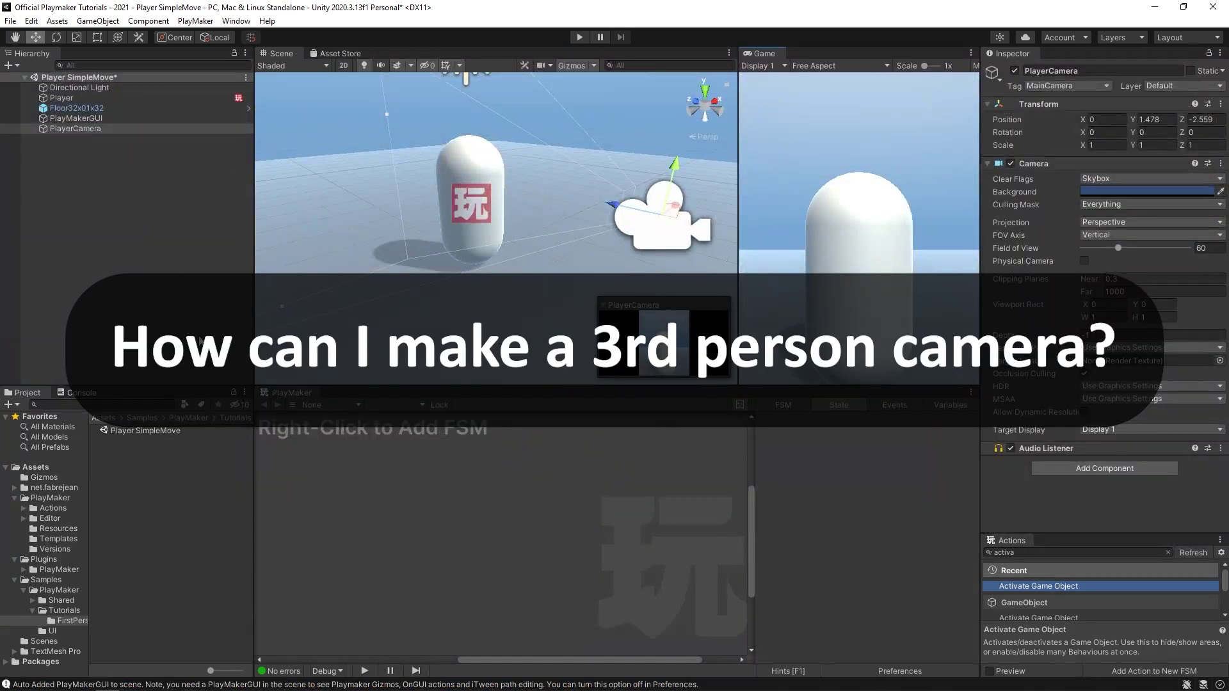
Move PlayerCamera back to Z -3.467 behind the player and run a brief play test.
right_drag(394, 249, 500, 272)
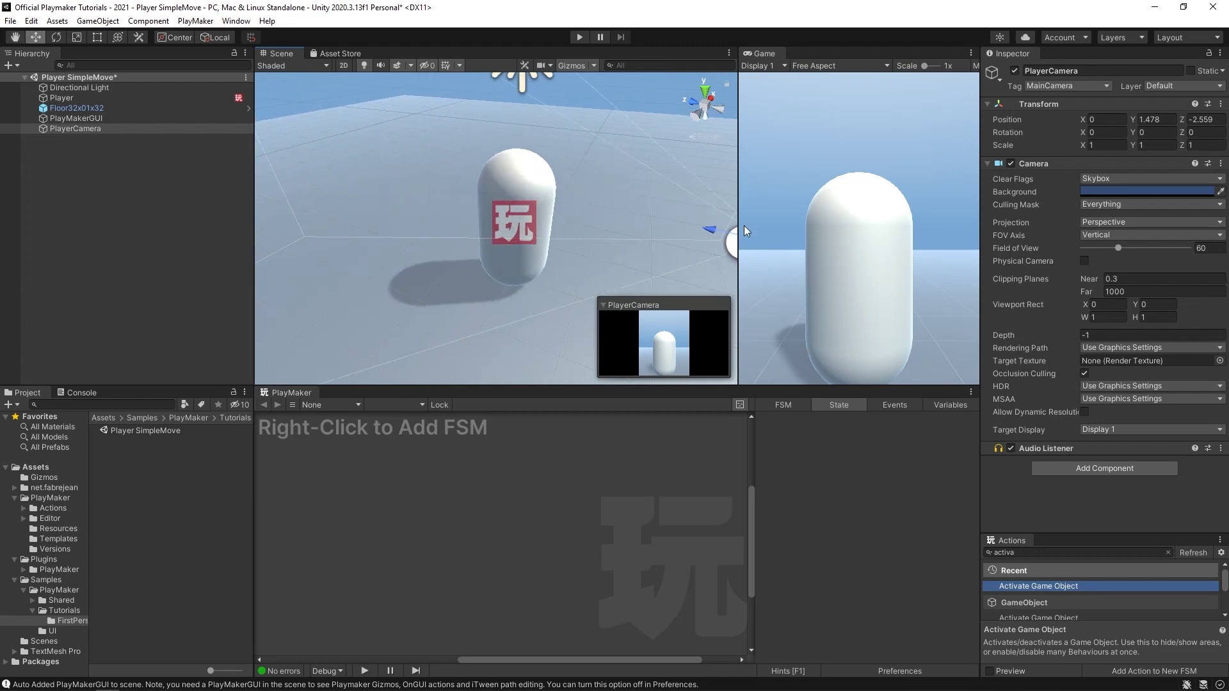
click(523, 183)
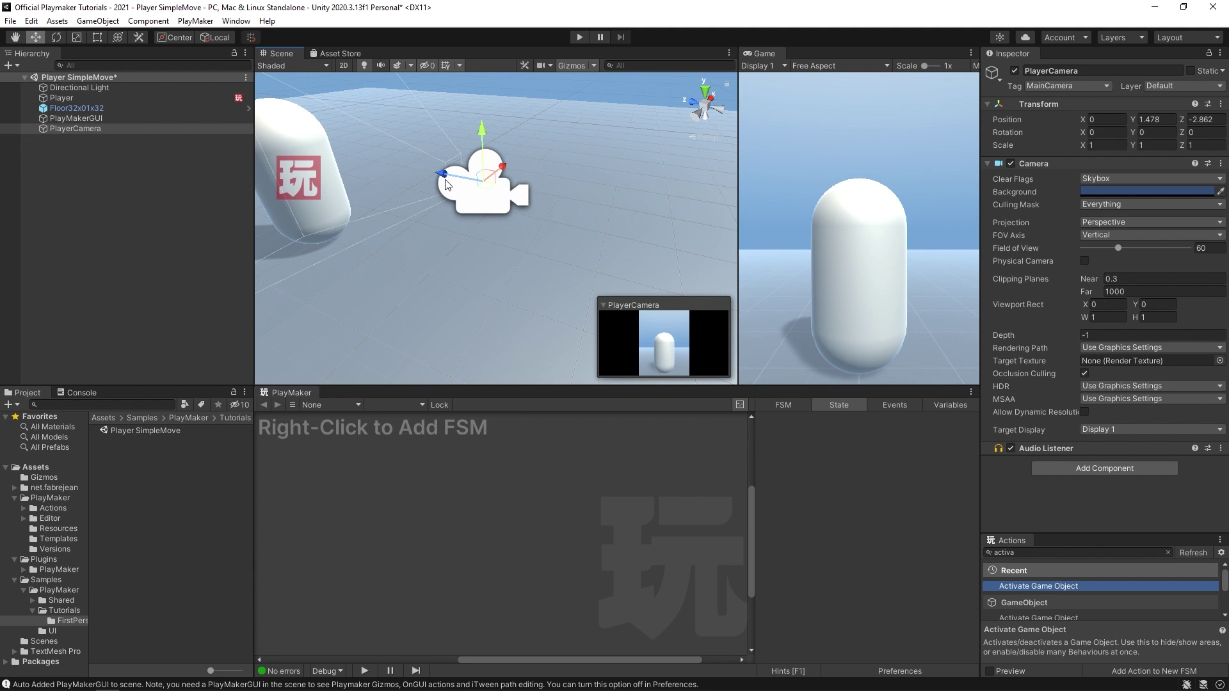
drag(444, 177, 535, 203)
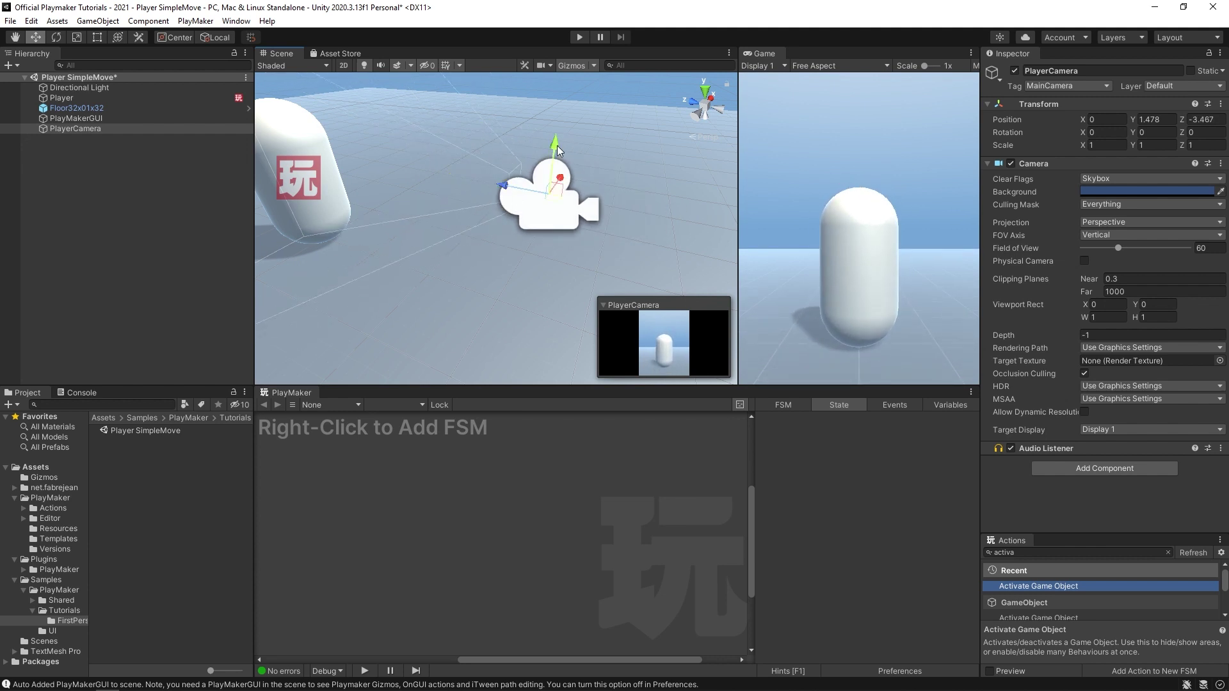
mouse_move(555, 146)
mouse_down()
mouse_move(547, 101)
mouse_move(543, 150)
mouse_up()
click(579, 38)
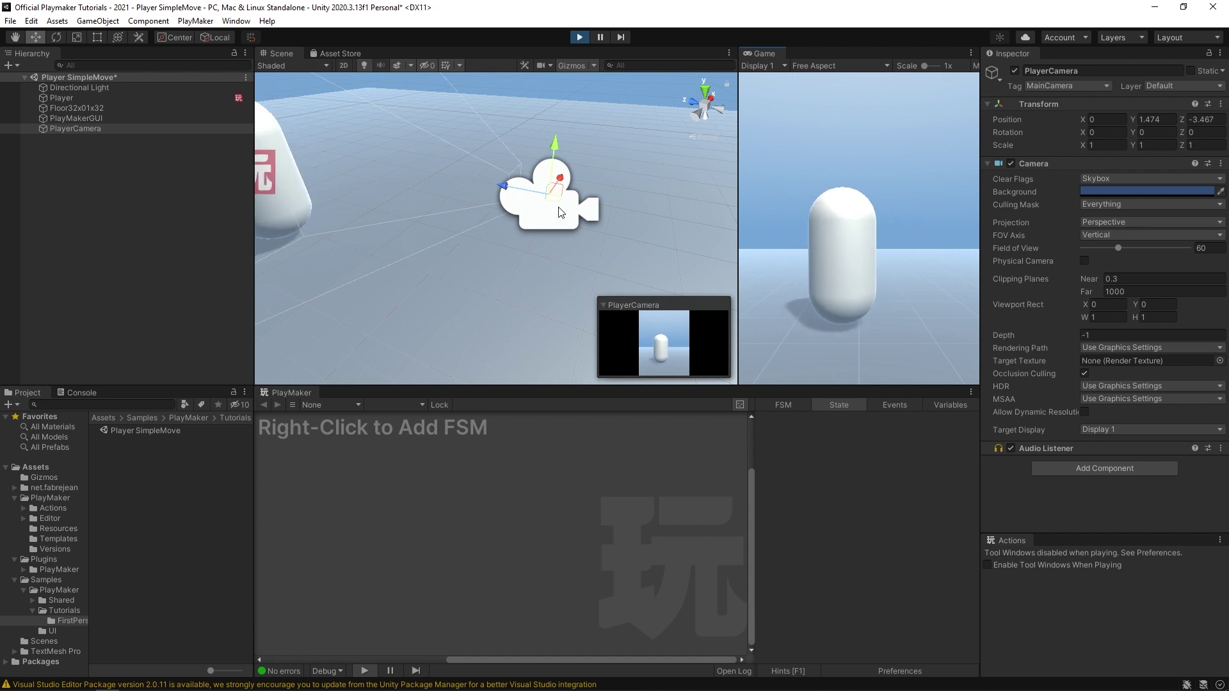
click(579, 38)
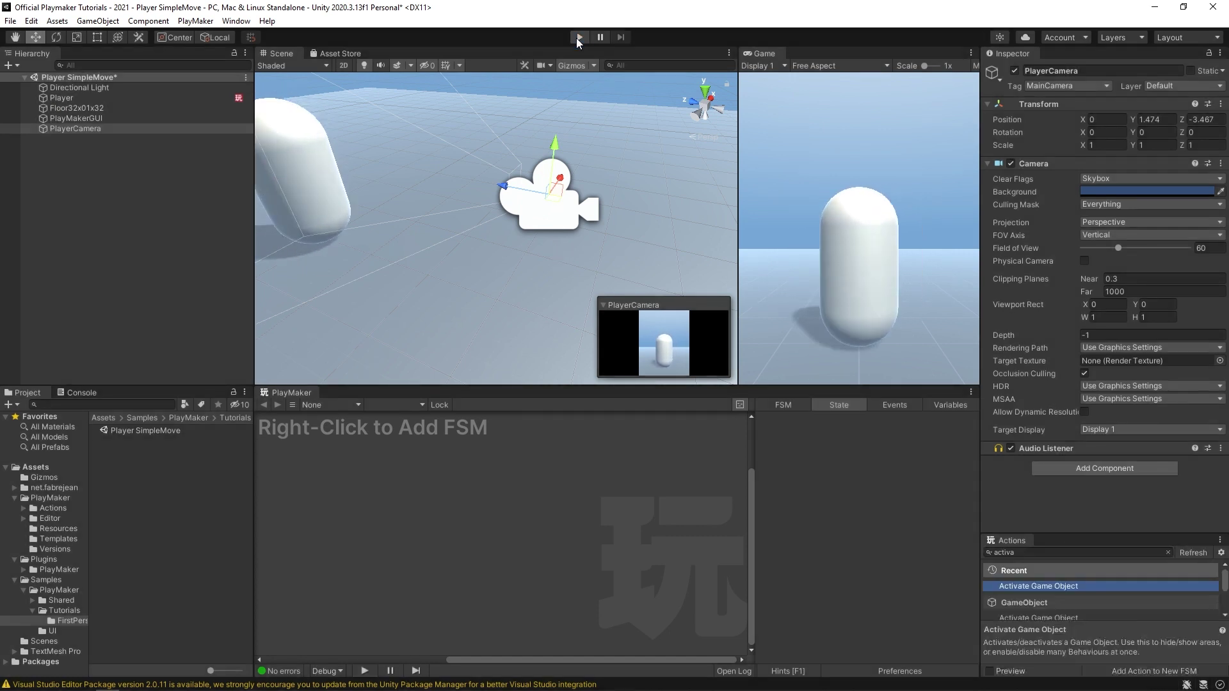
click(128, 191)
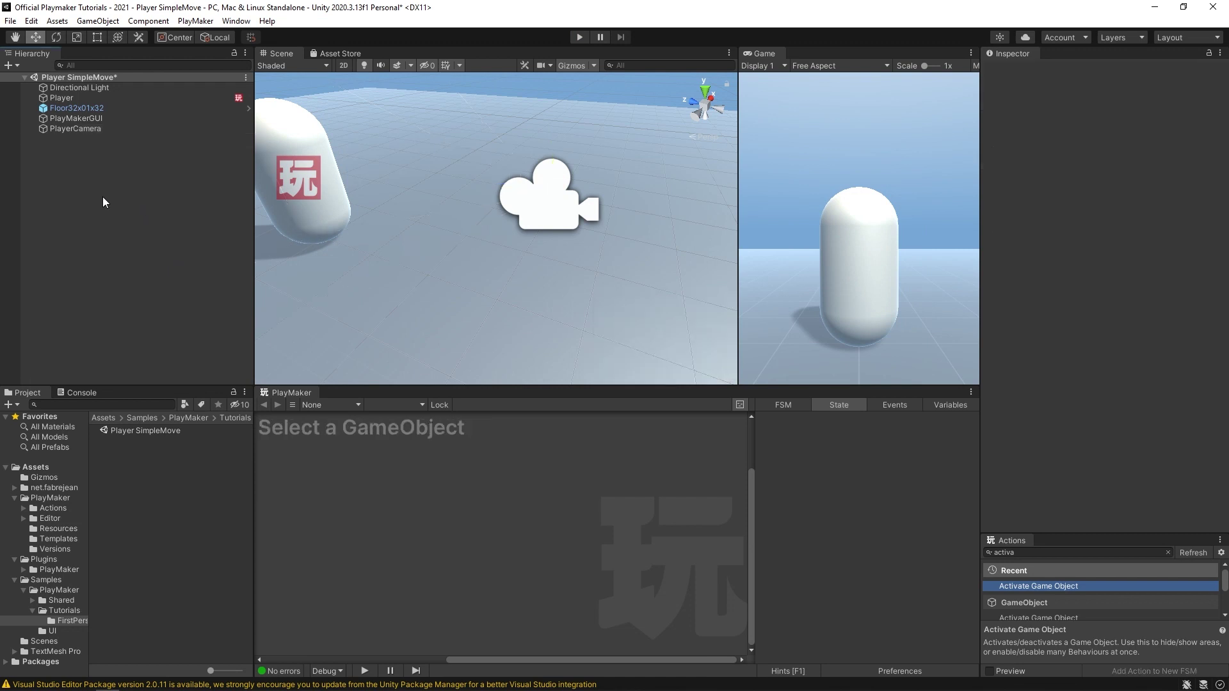
Add an FSM to PlayerCamera with a Smooth Follow Action in State 1.
click(60, 130)
right_click(464, 492)
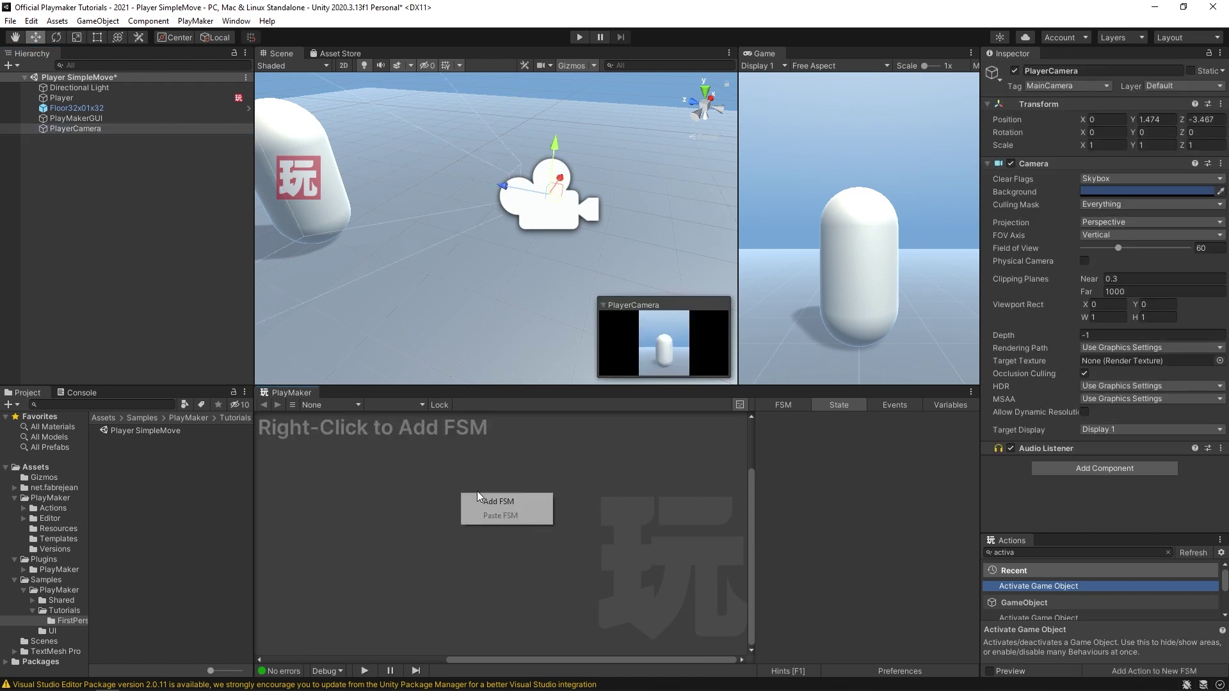
click(507, 498)
click(1091, 552)
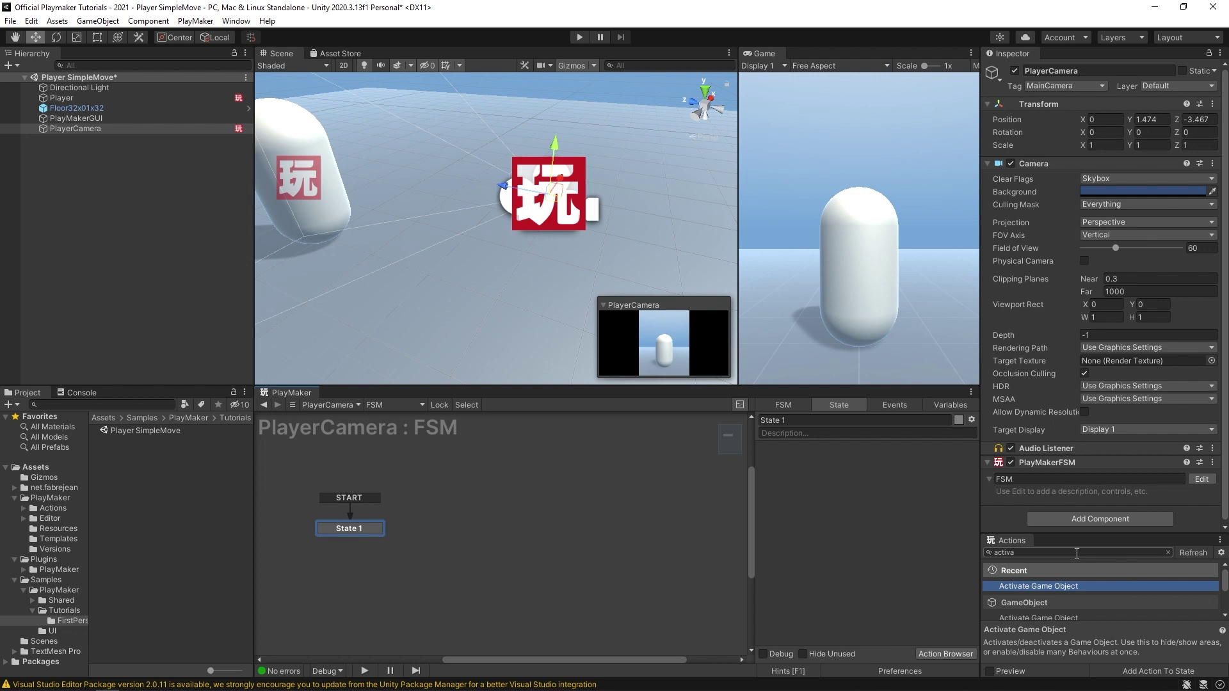
text(follo)
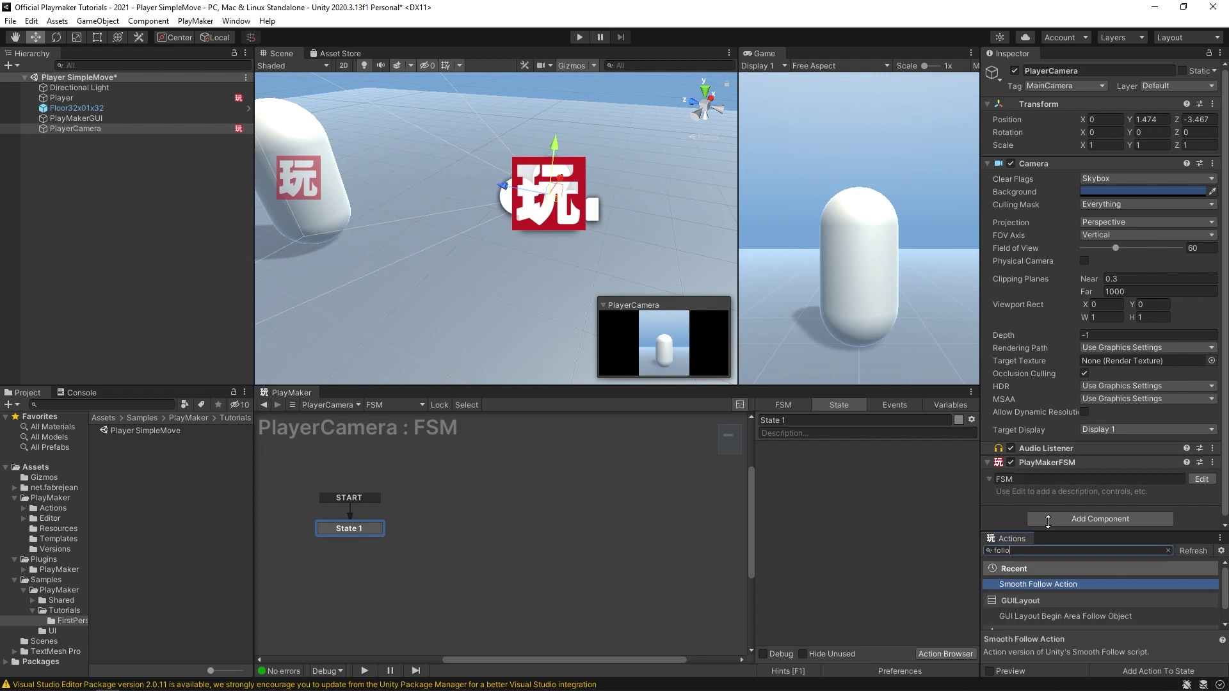
drag(1051, 536, 1056, 417)
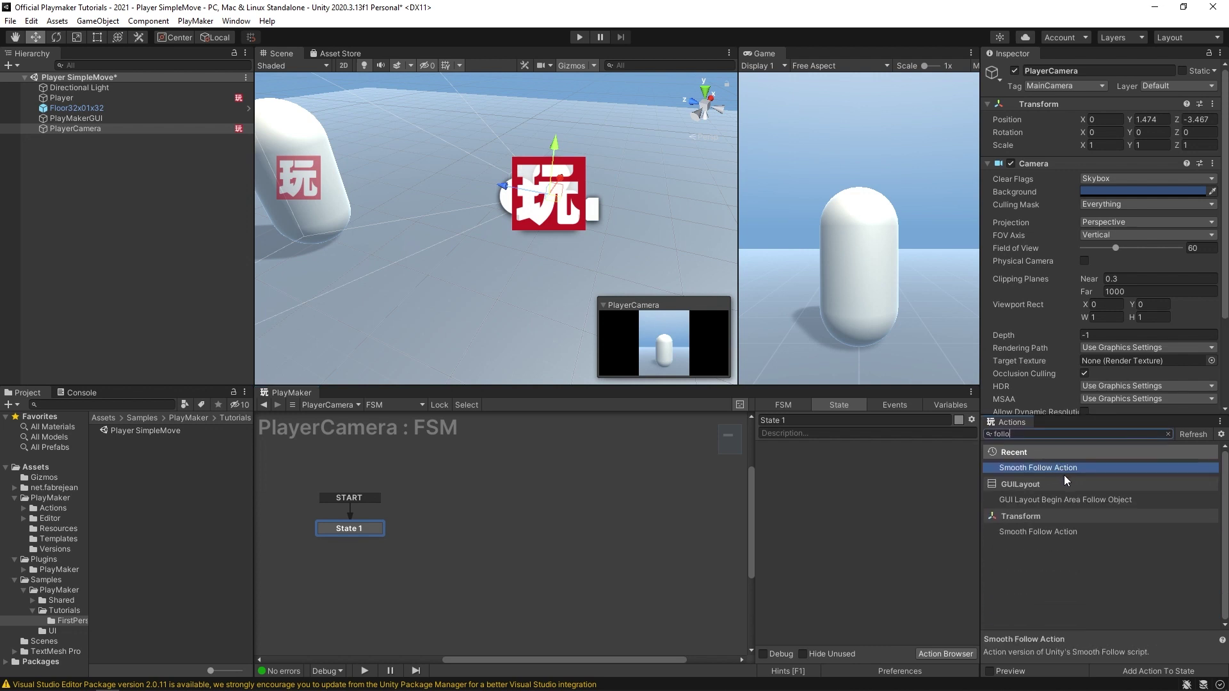
drag(1028, 467, 845, 484)
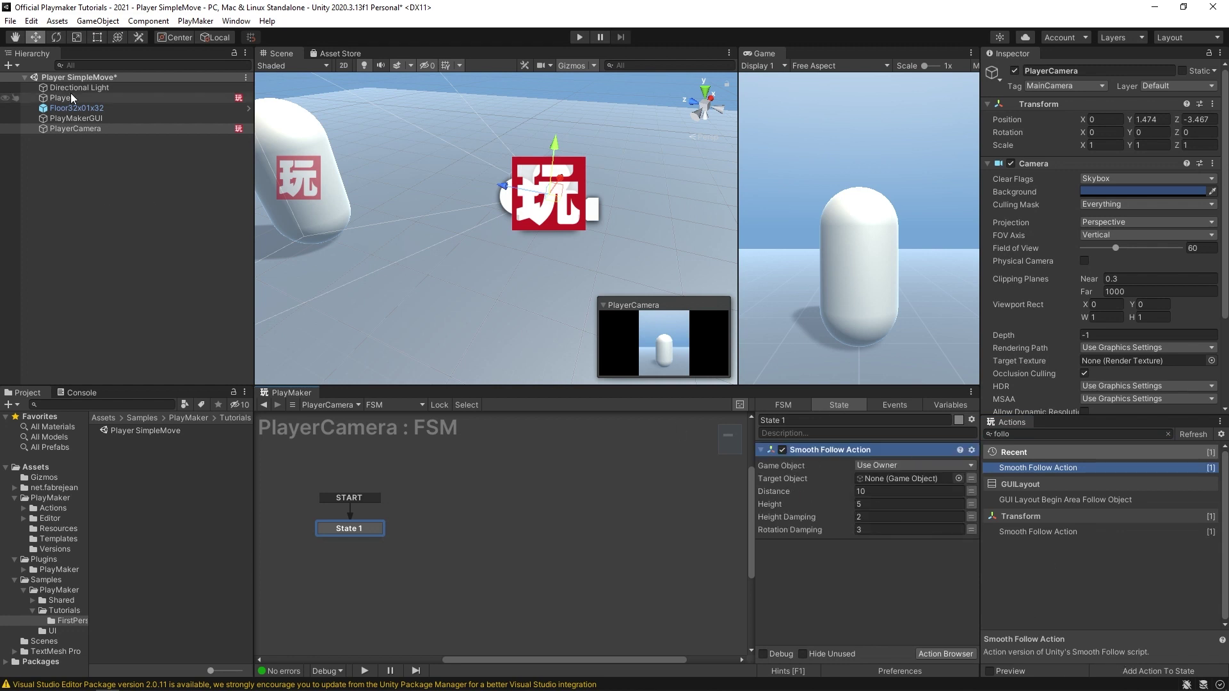
Set Player as the Smooth Follow target, widen the game view, and start a play test.
drag(61, 97, 881, 481)
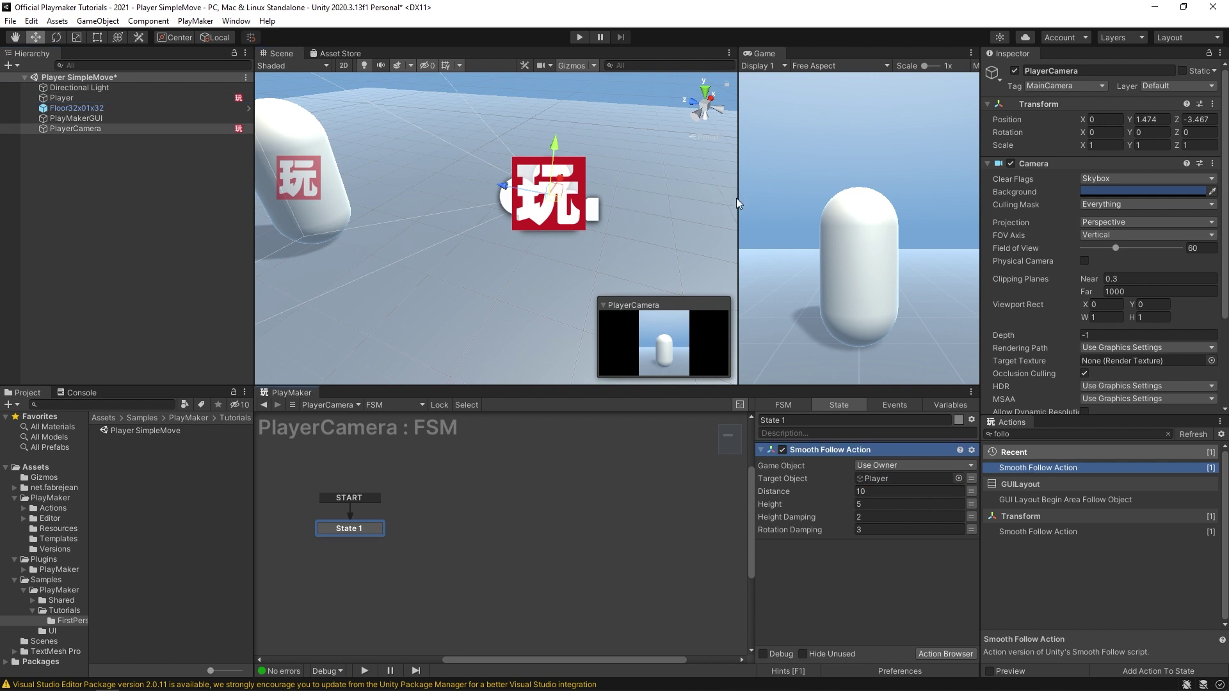
drag(740, 197, 505, 195)
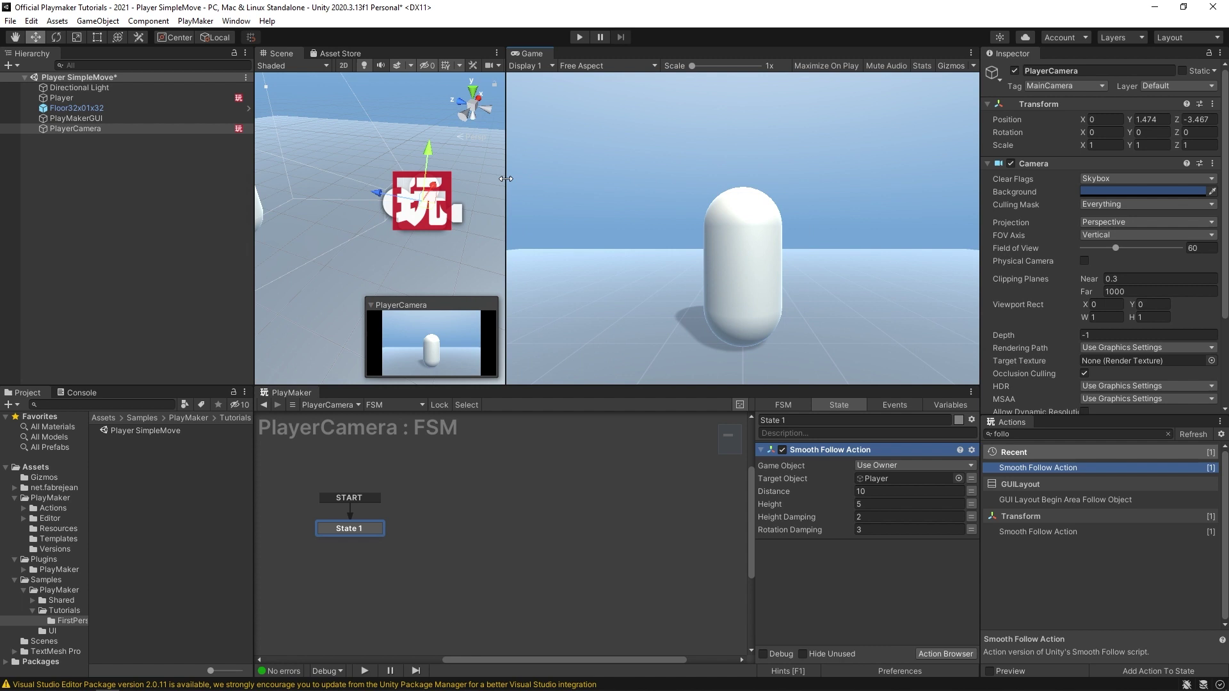
mouse_move(368, 250)
middle_down()
mouse_move(401, 241)
mouse_move(387, 250)
middle_up()
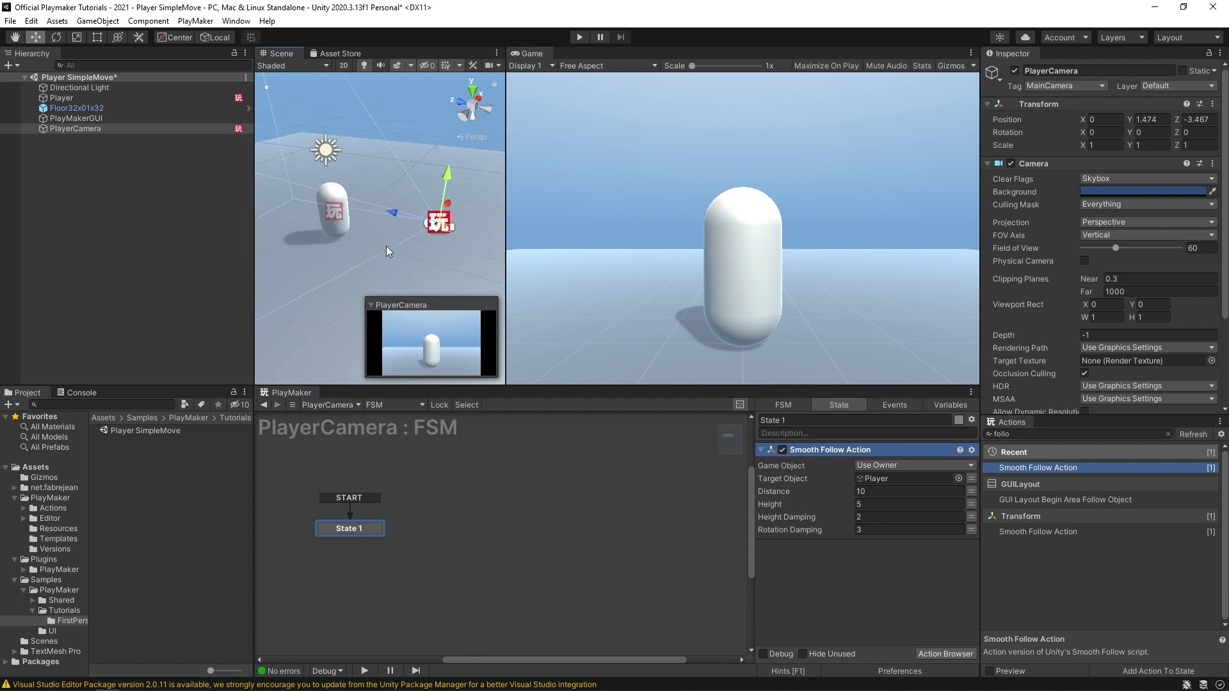
click(579, 37)
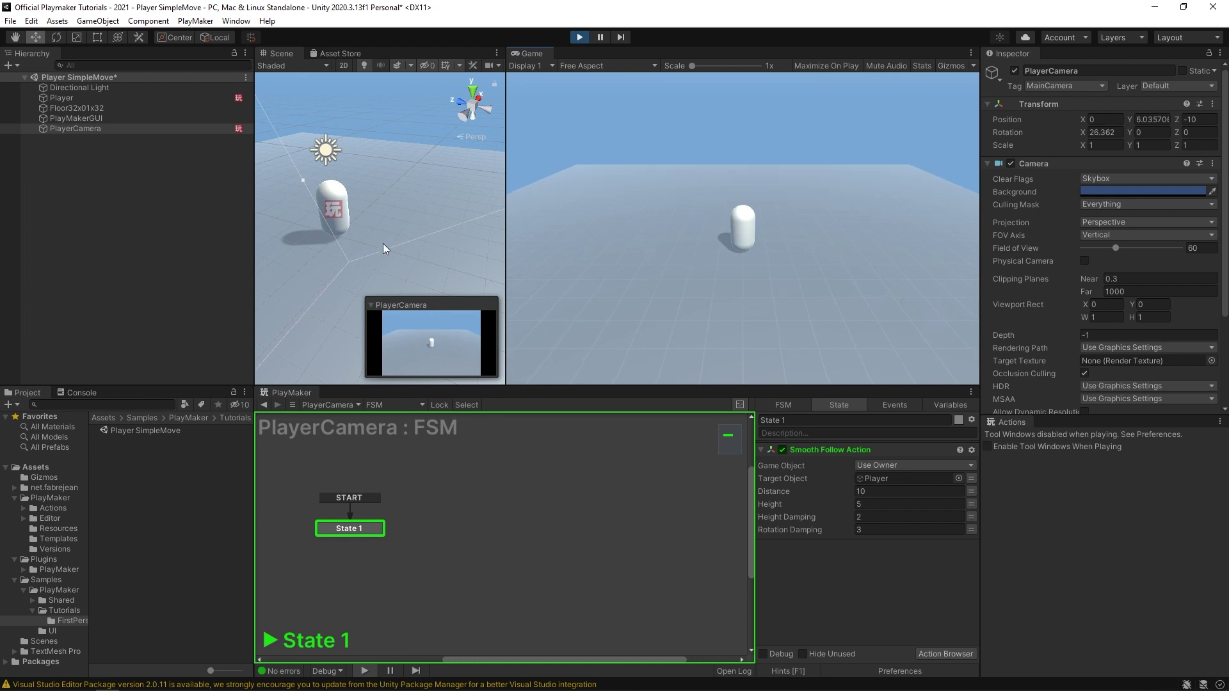
Walk the player around in Play mode, then set Smooth Follow Distance 4.67 and Height 2.1.
key(Left)
key(Right)
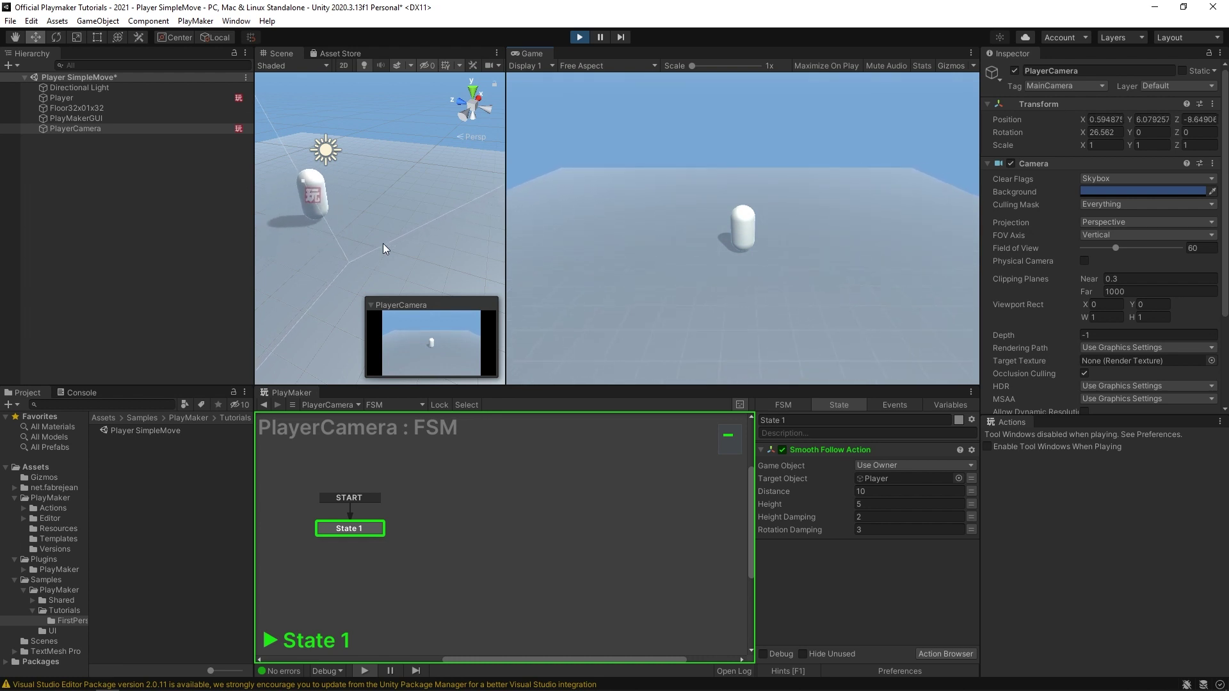
key(Right)
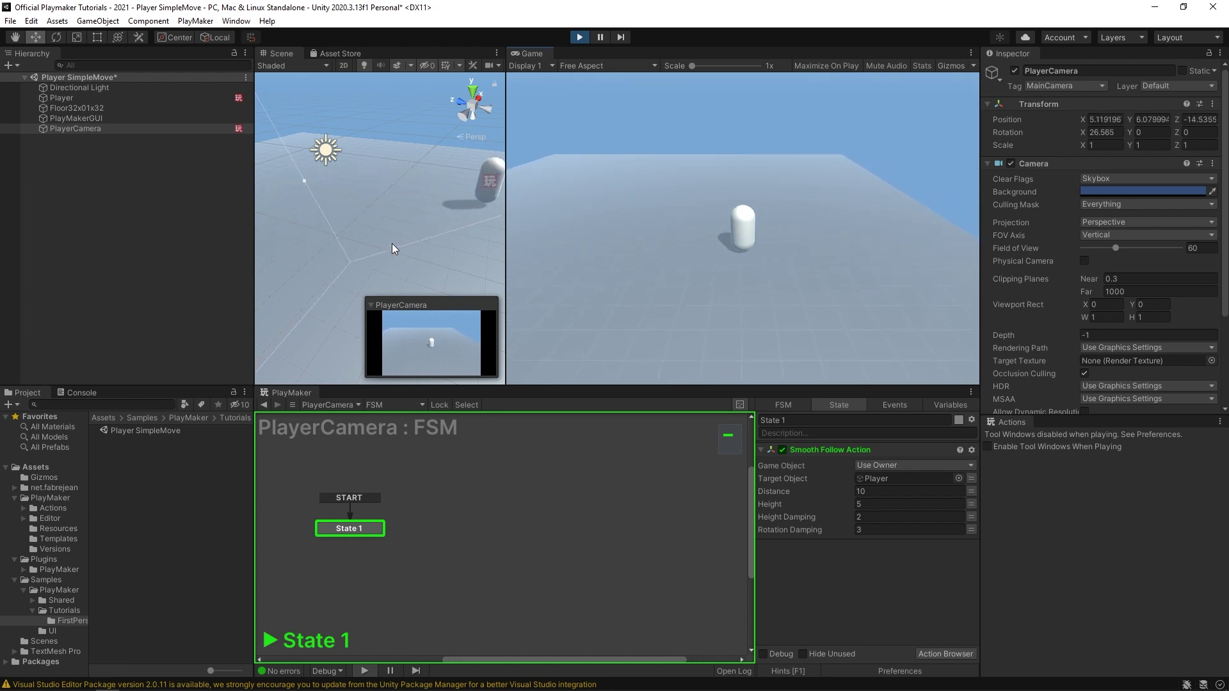
key(Left)
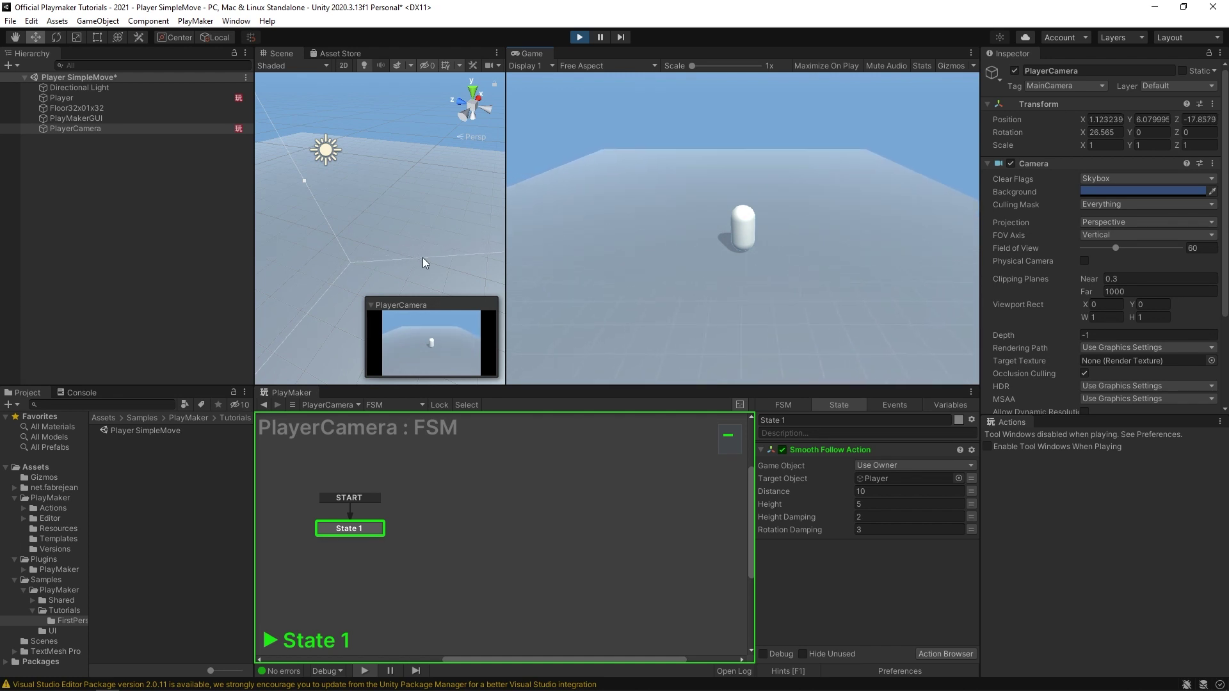
key(Left)
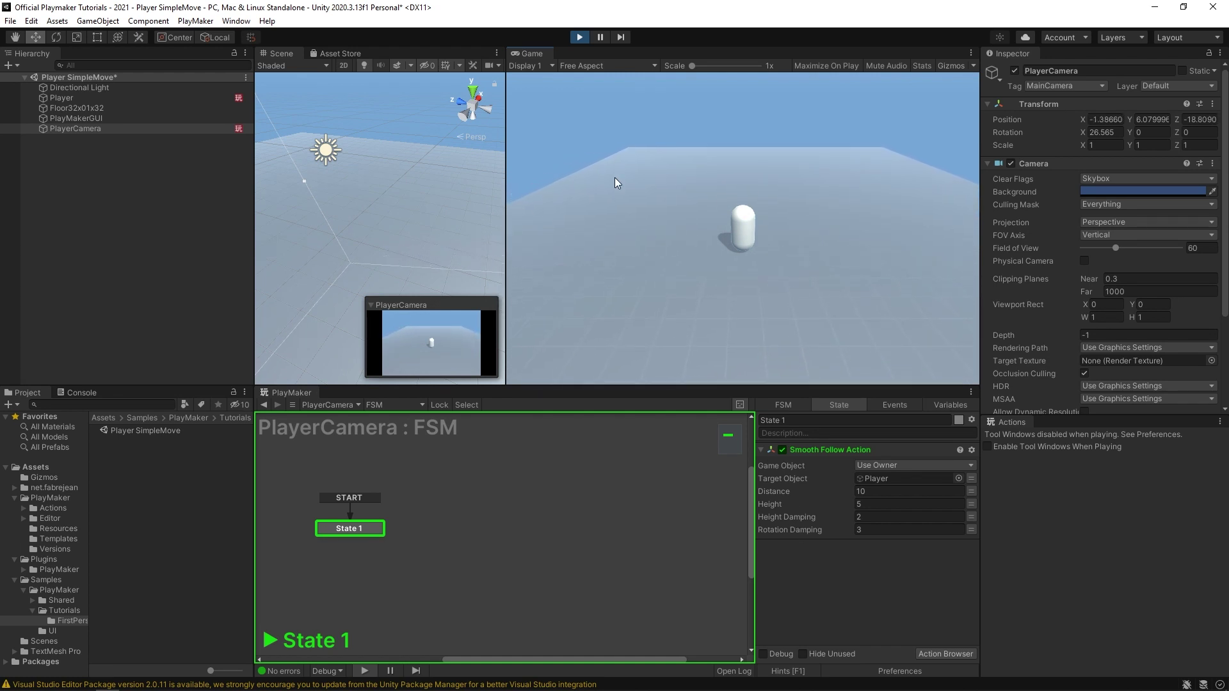
key(Down)
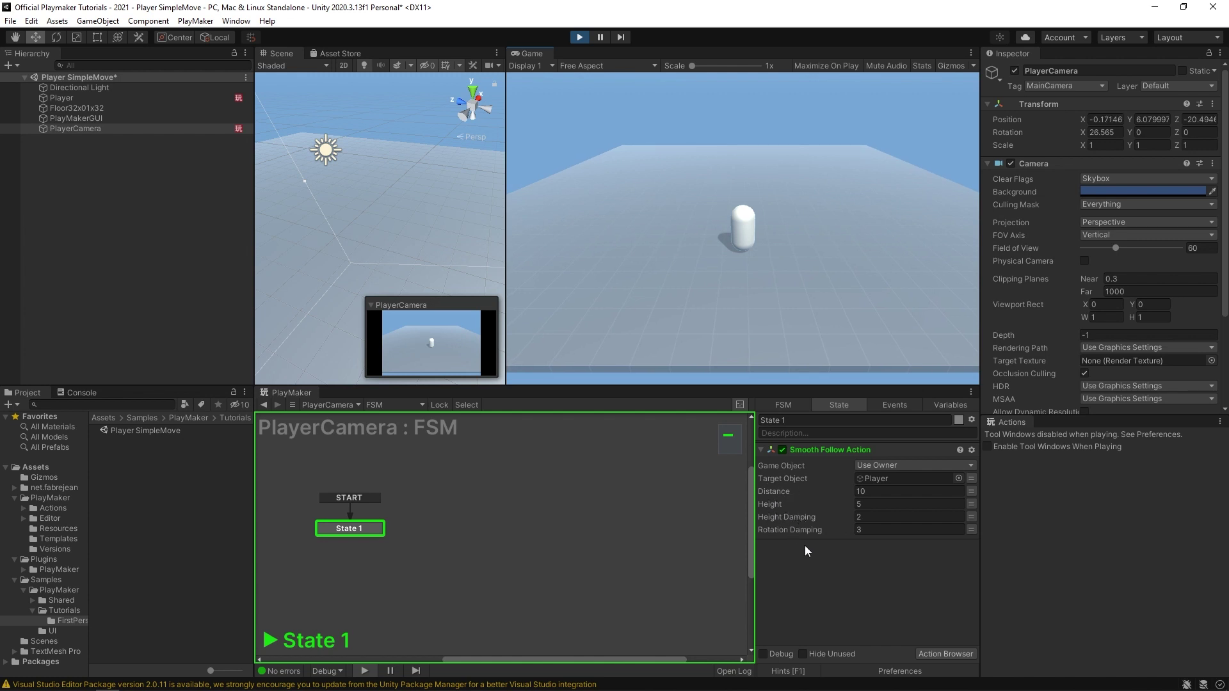
drag(774, 490, 659, 443)
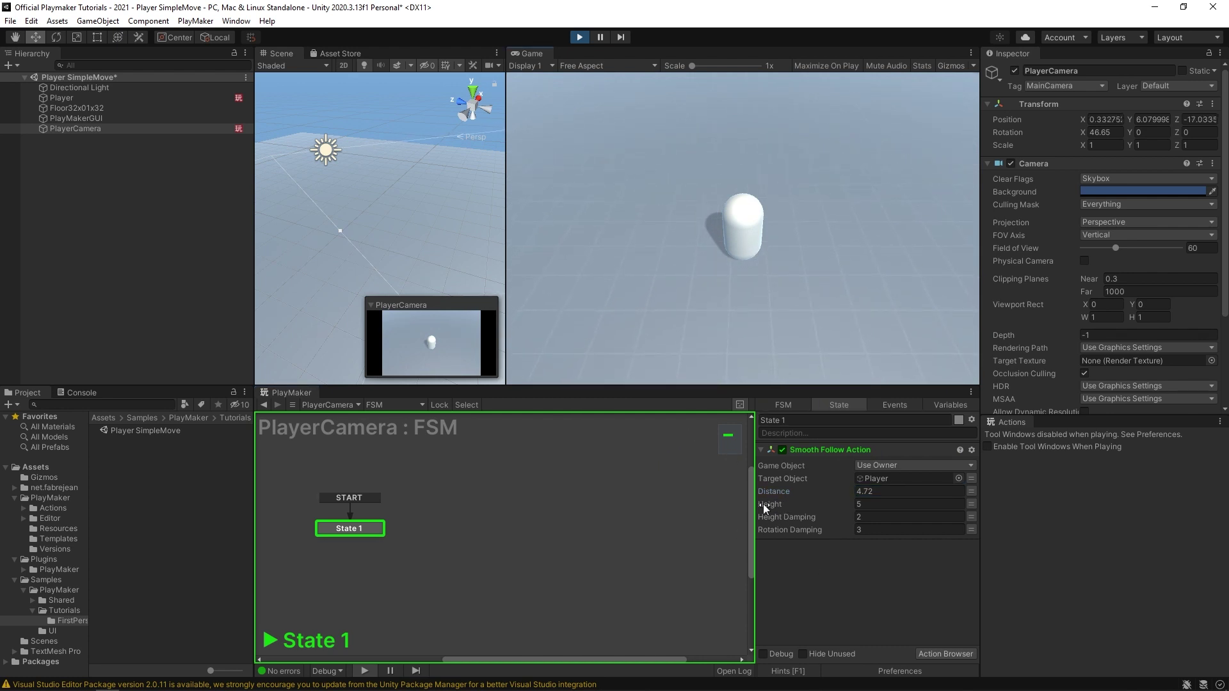
drag(773, 504, 942, 466)
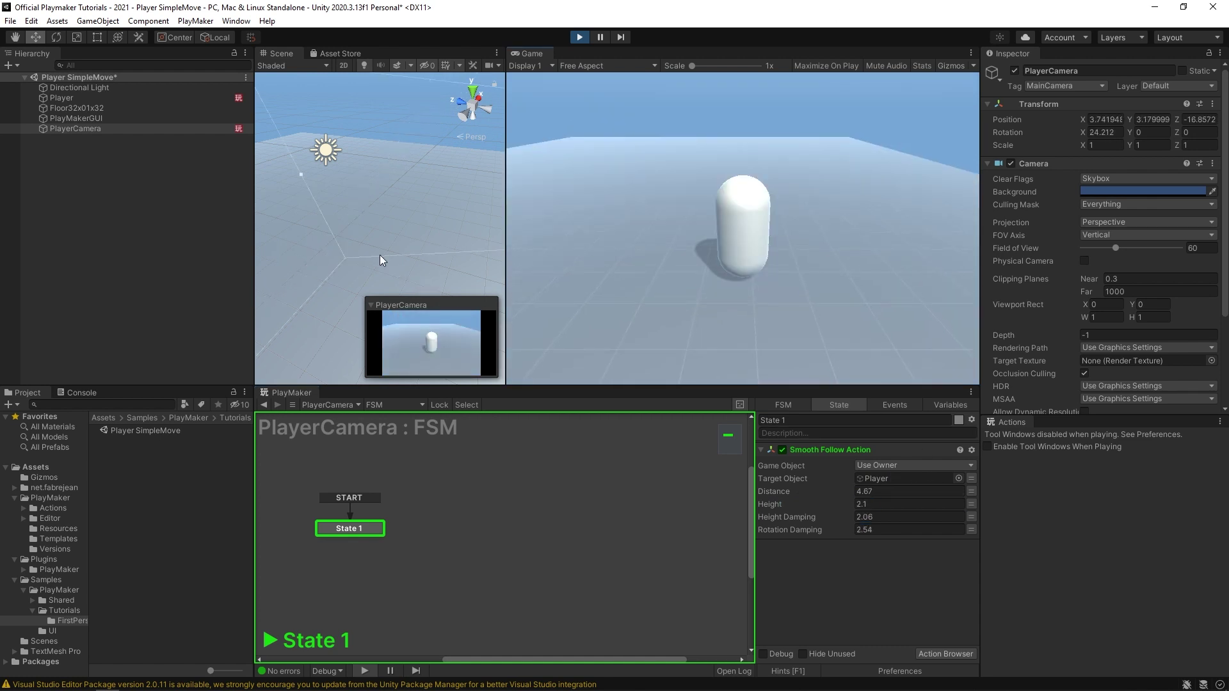
Enable the Player's PlayerLook FSM, show its Look state, and focus the running game.
click(54, 98)
scroll(1042, 294, down, 5)
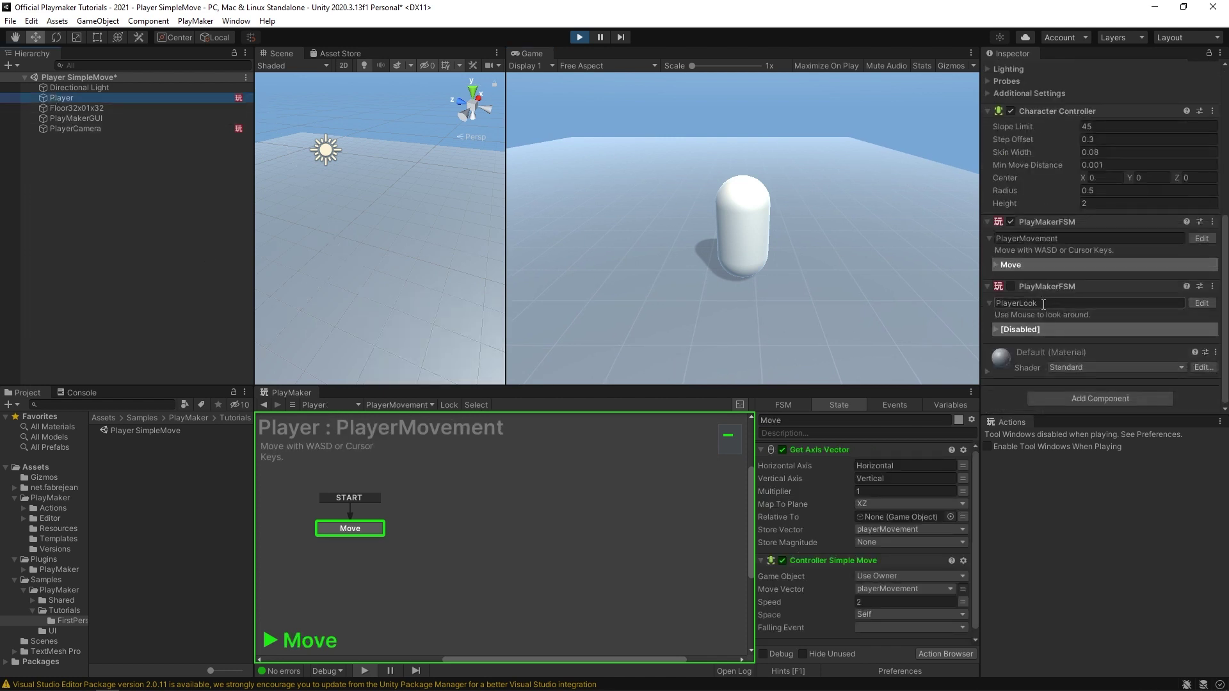
click(1012, 286)
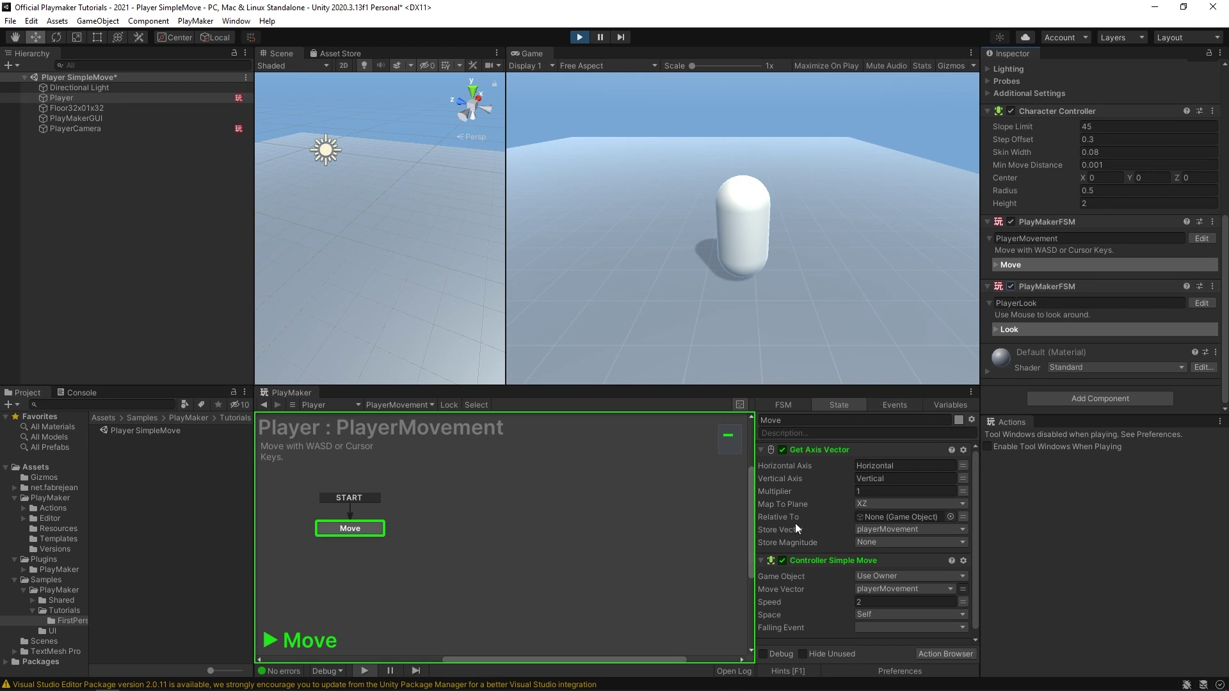
click(1202, 303)
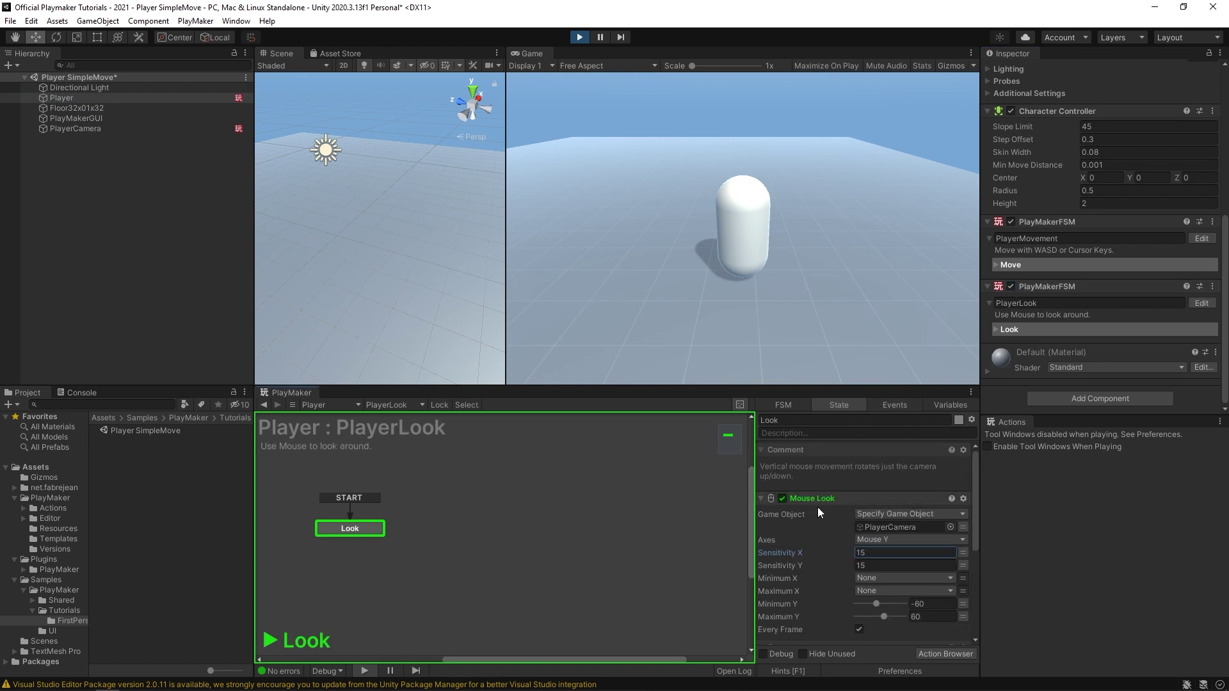
scroll(806, 554, down, 2)
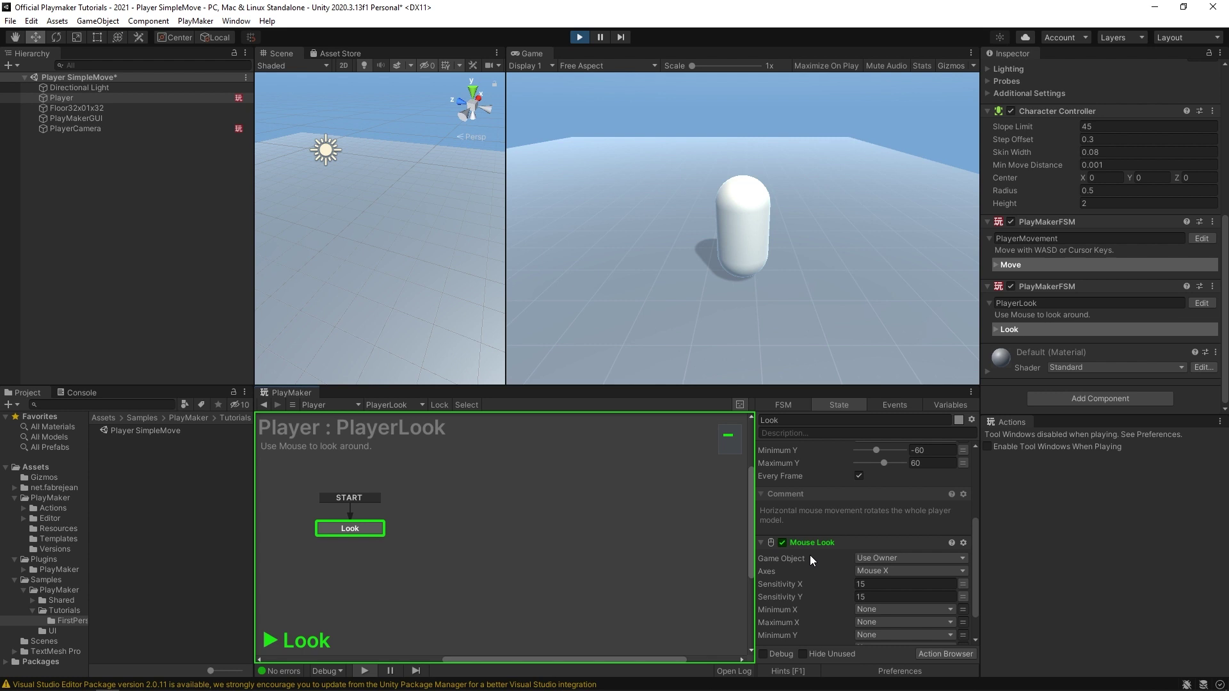
scroll(812, 545, down, 8)
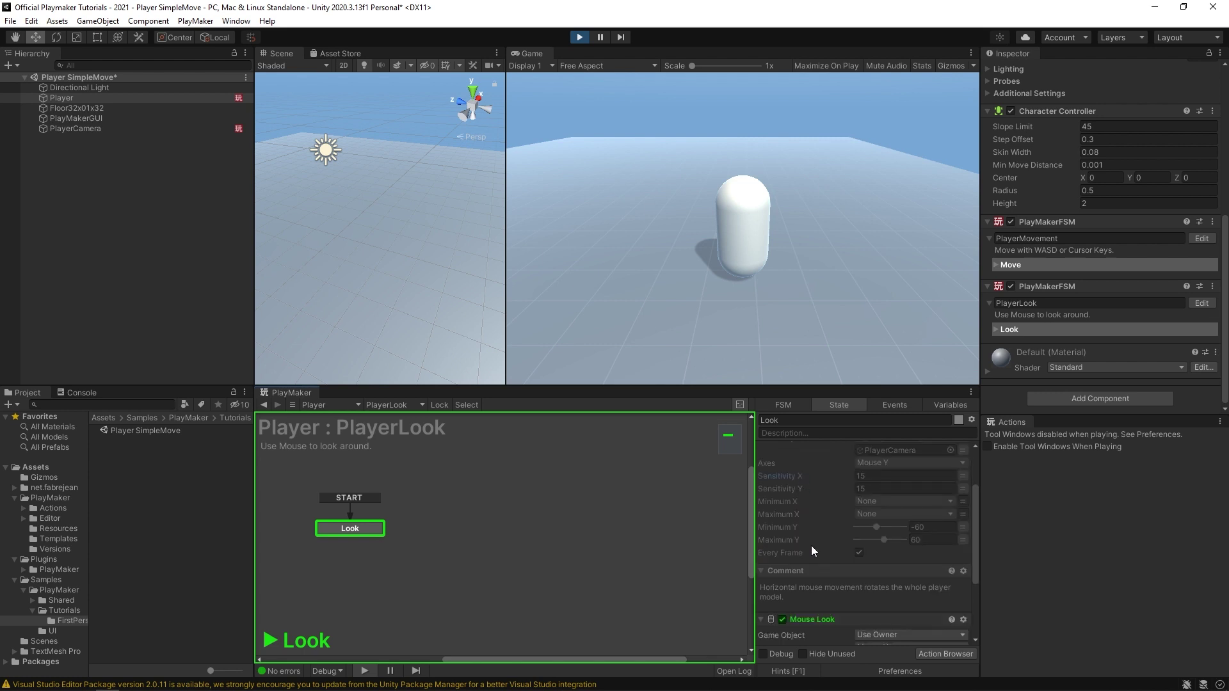
click(645, 241)
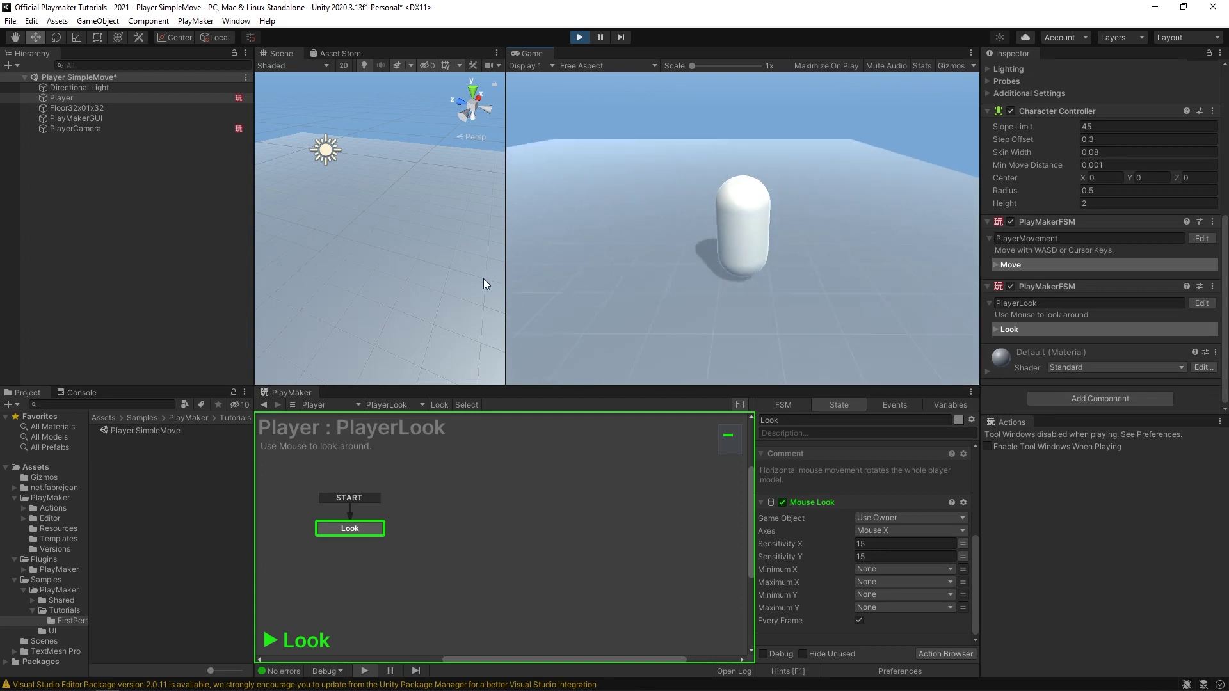
Walk the Player capsule around the floor with W while mouse look turns the camera.
key(w)
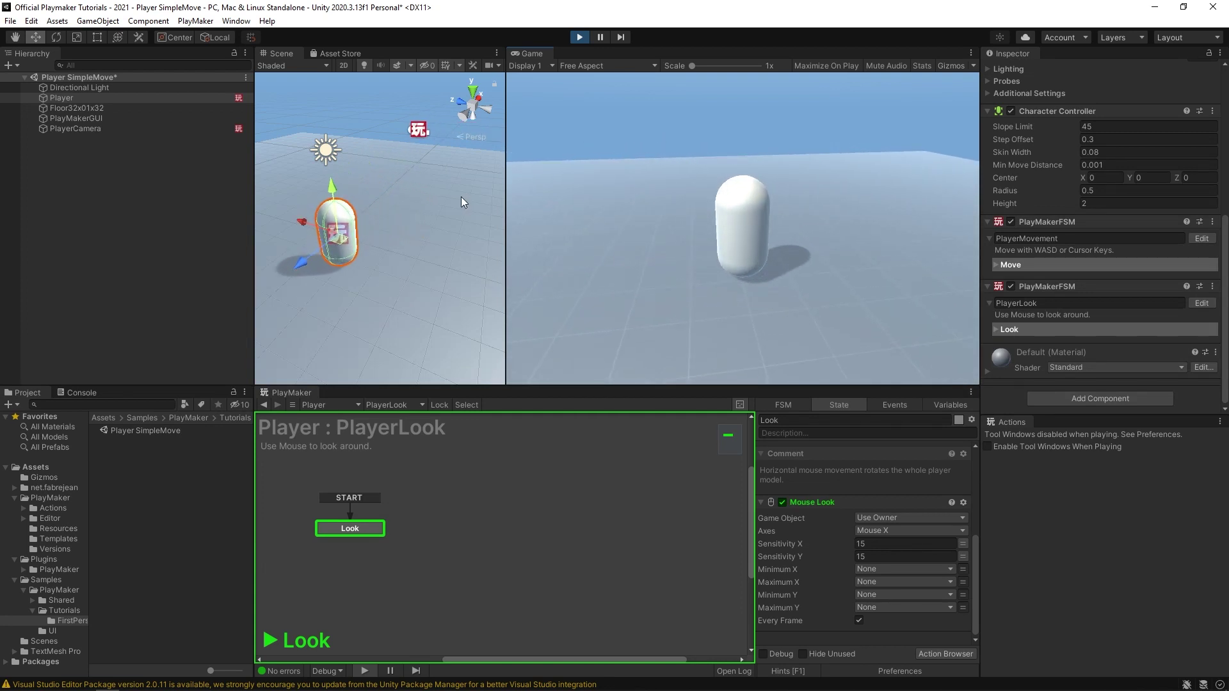
key(w)
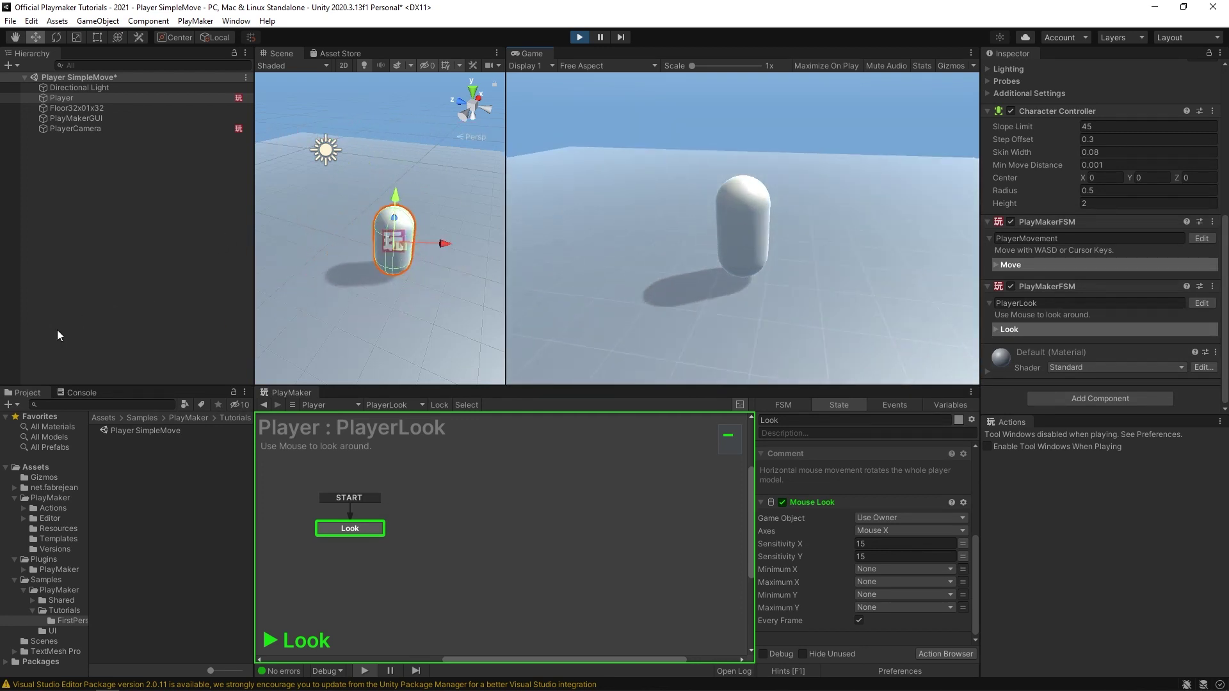
key(w)
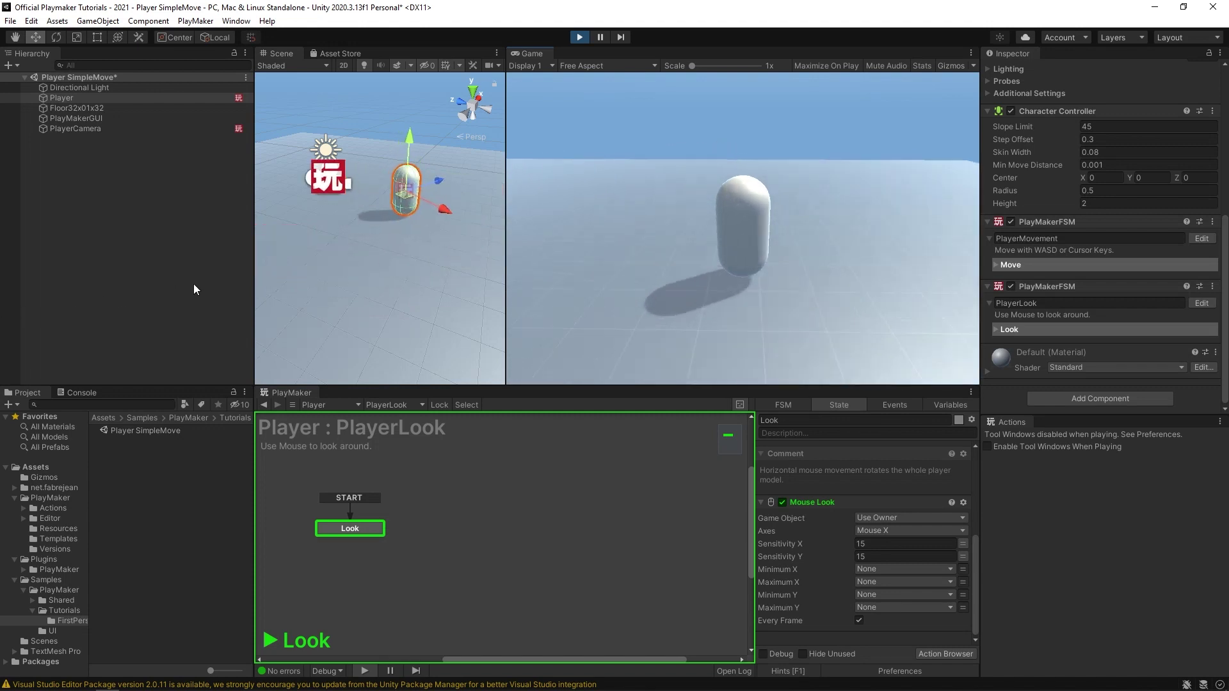
key(w)
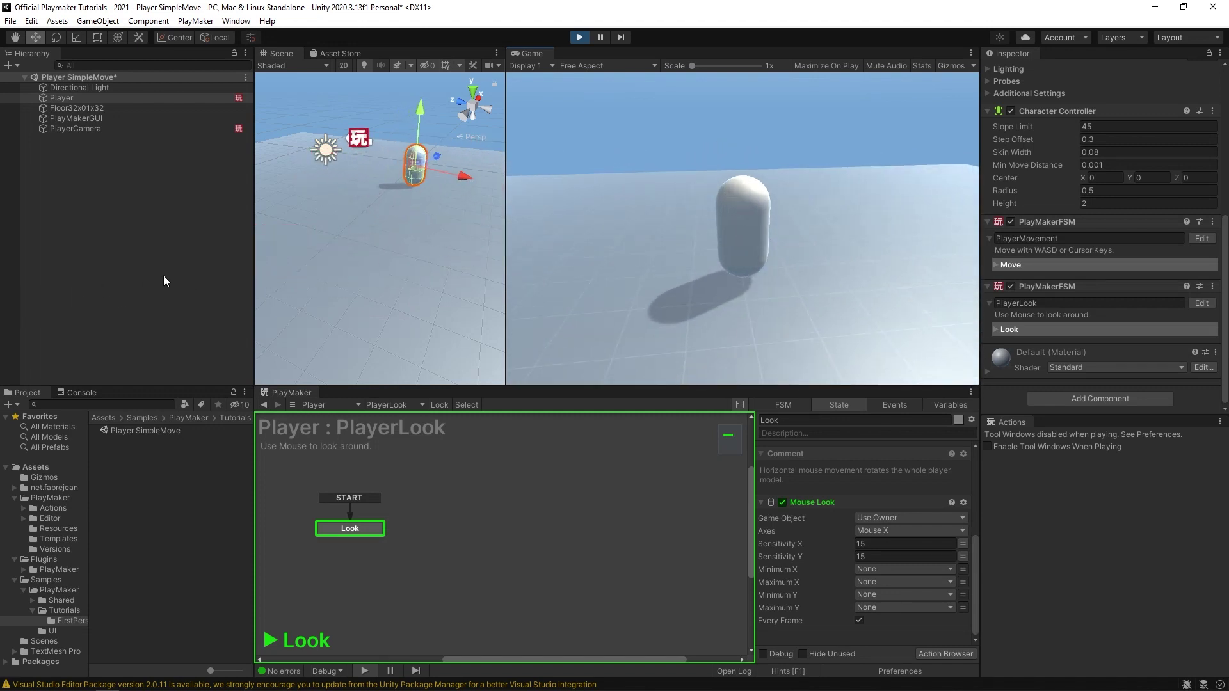
key(w)
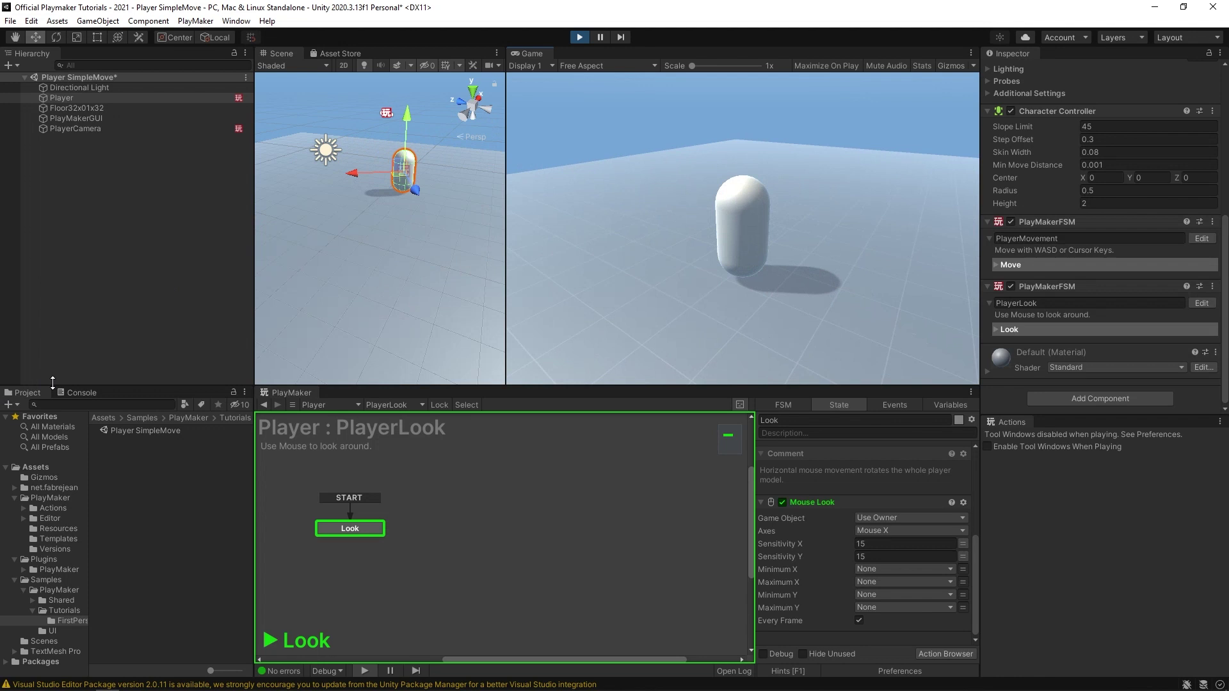
key(w)
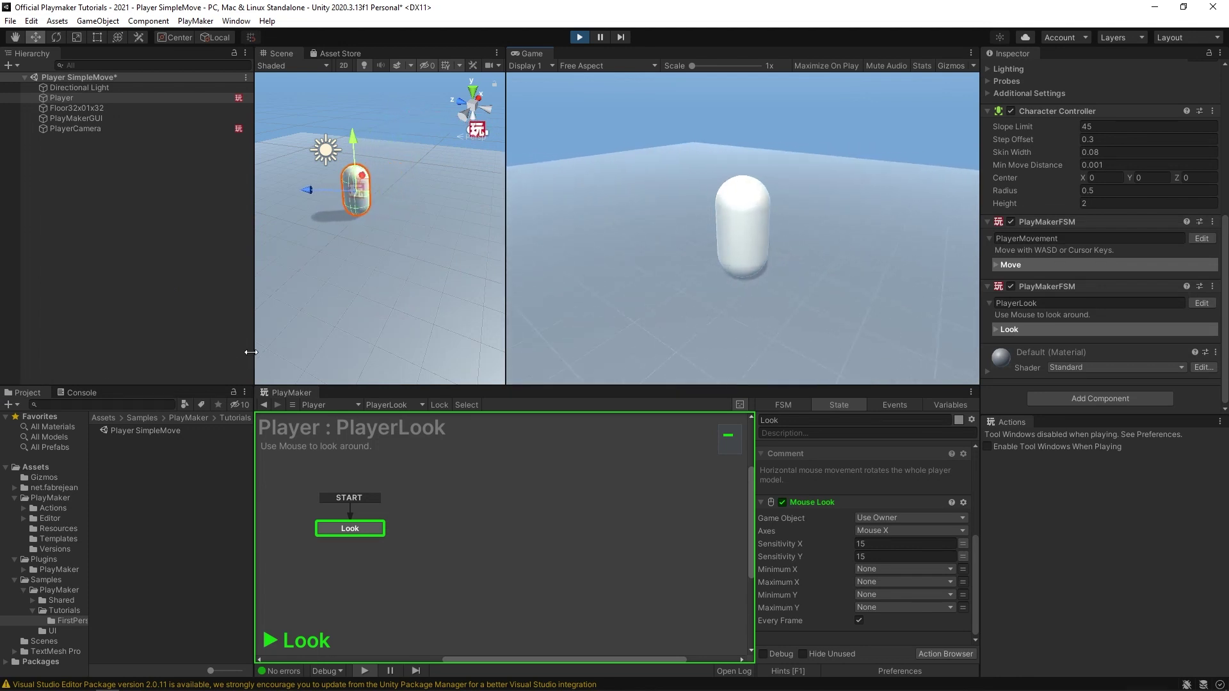
key(w)
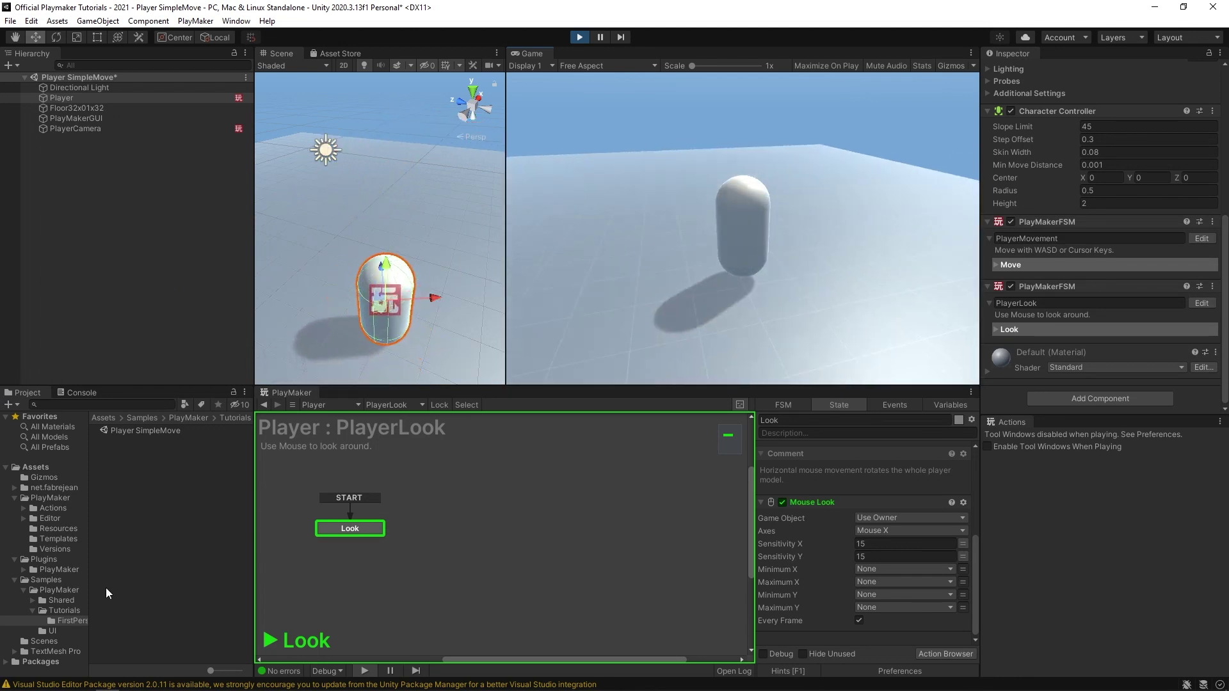
key(w)
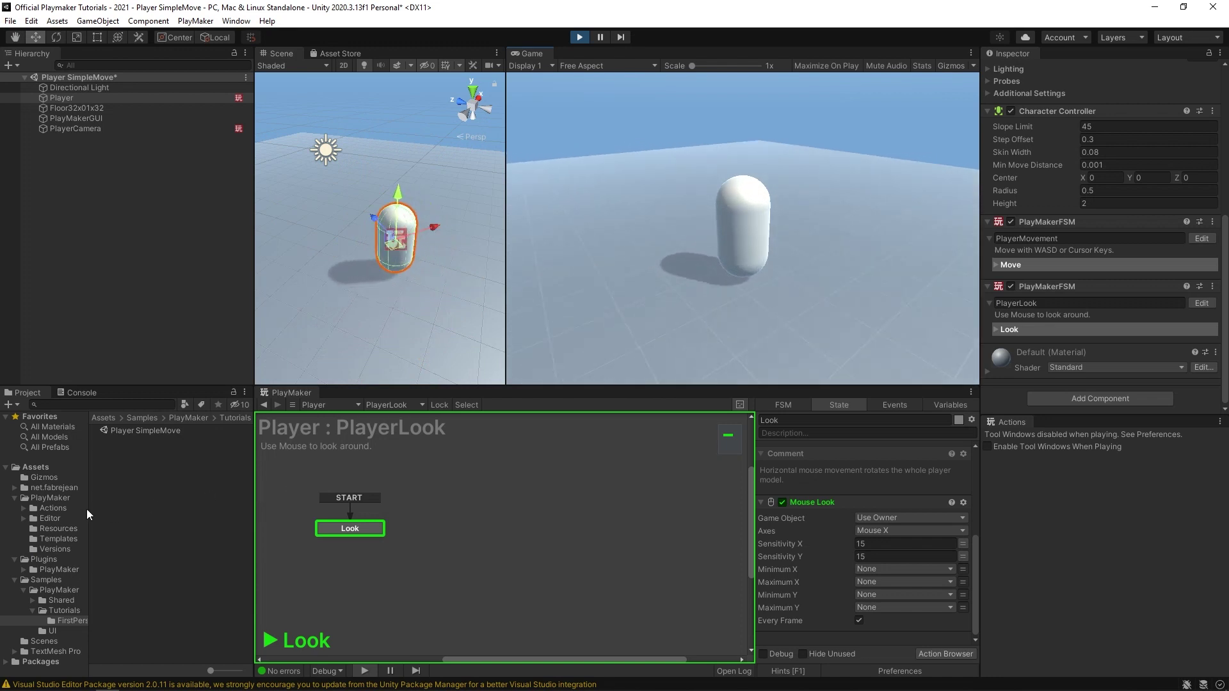
key(w)
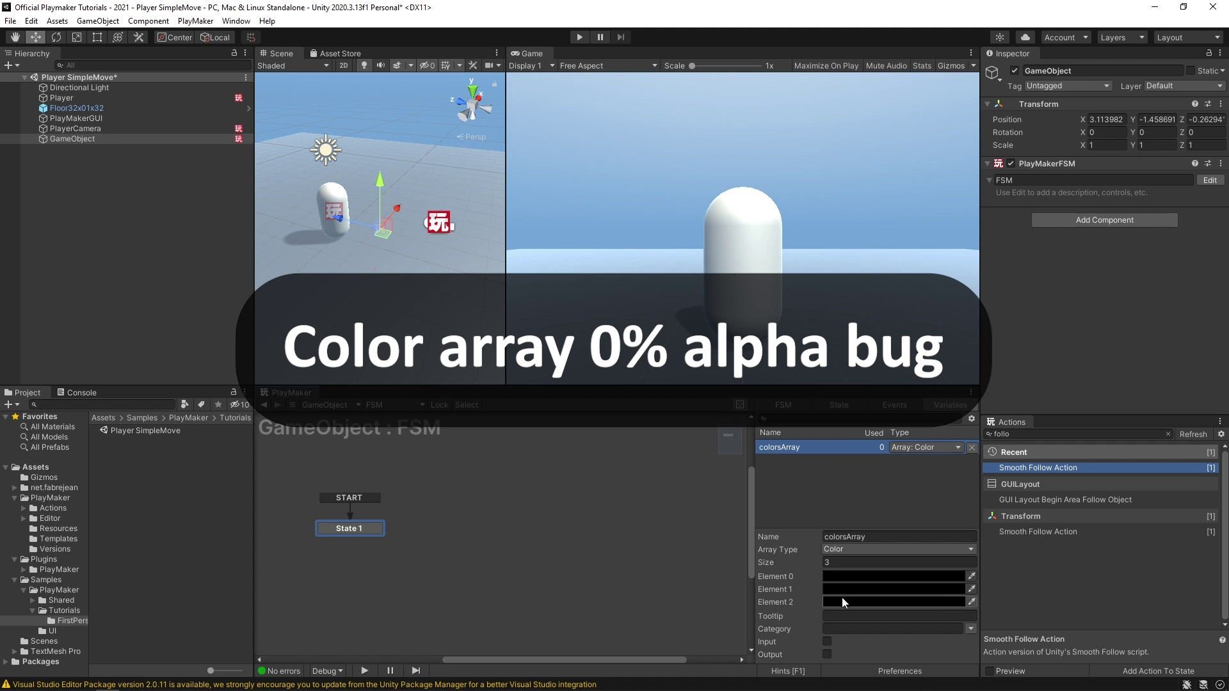
Set colorsArray Element 0 to opaque pure red by raising its alpha from 0 to 255.
click(835, 574)
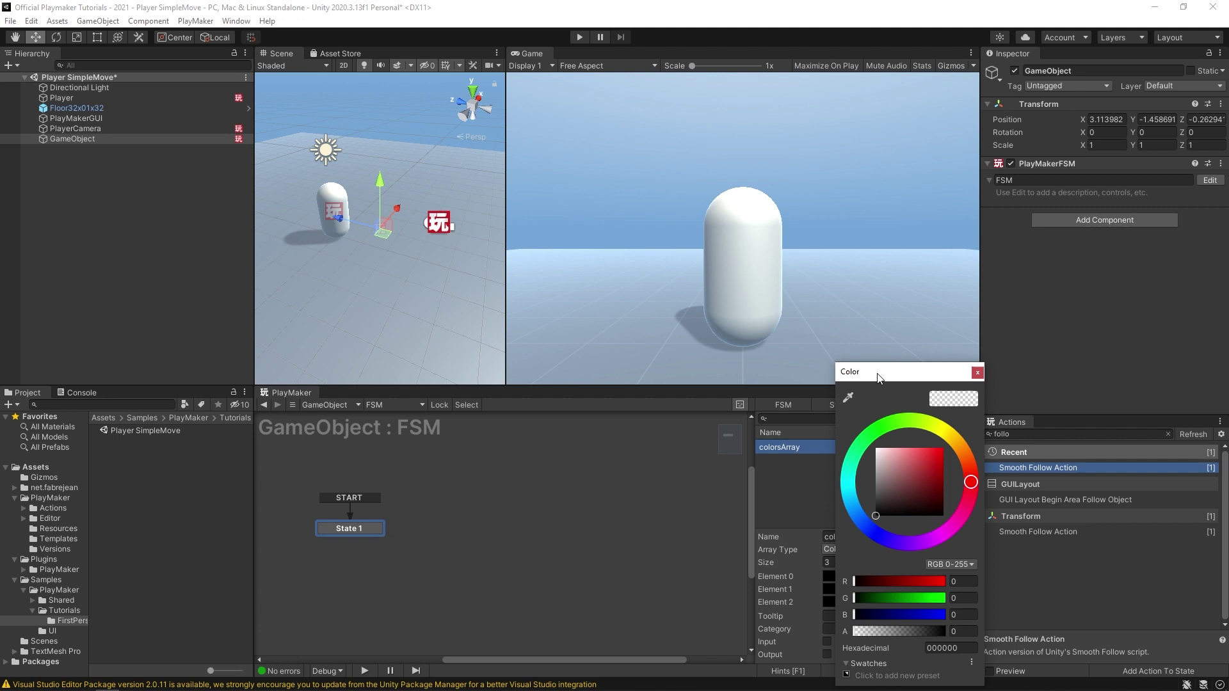
drag(875, 371, 617, 263)
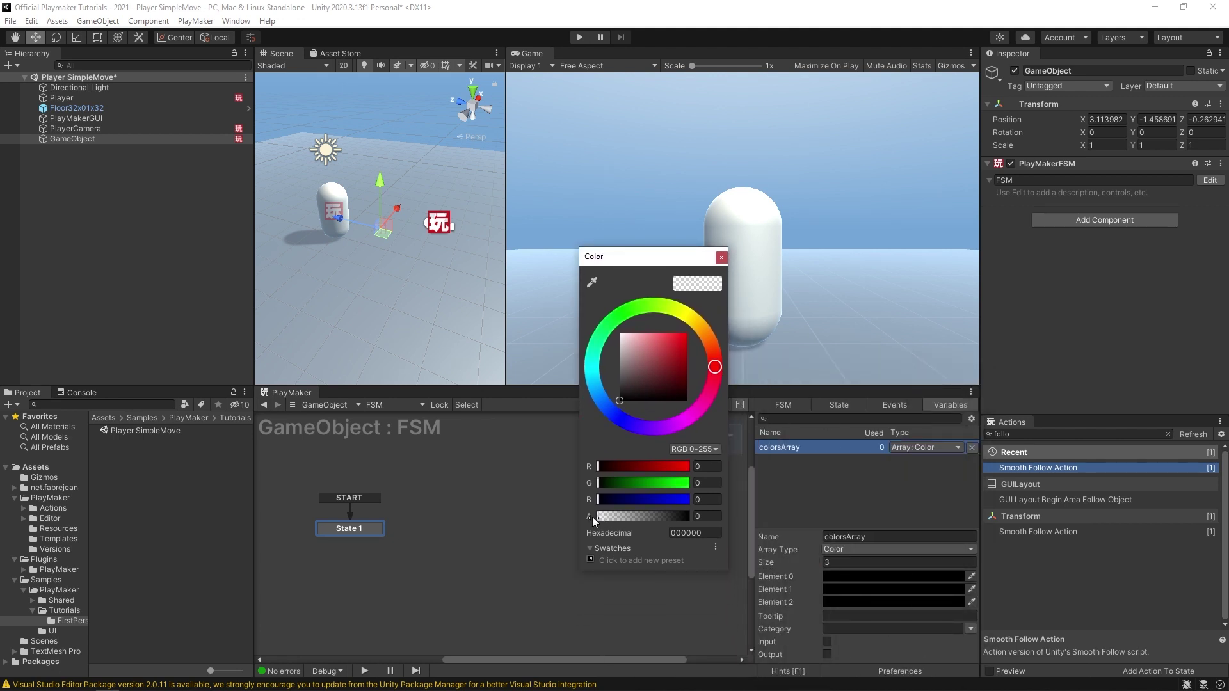
drag(600, 516, 704, 521)
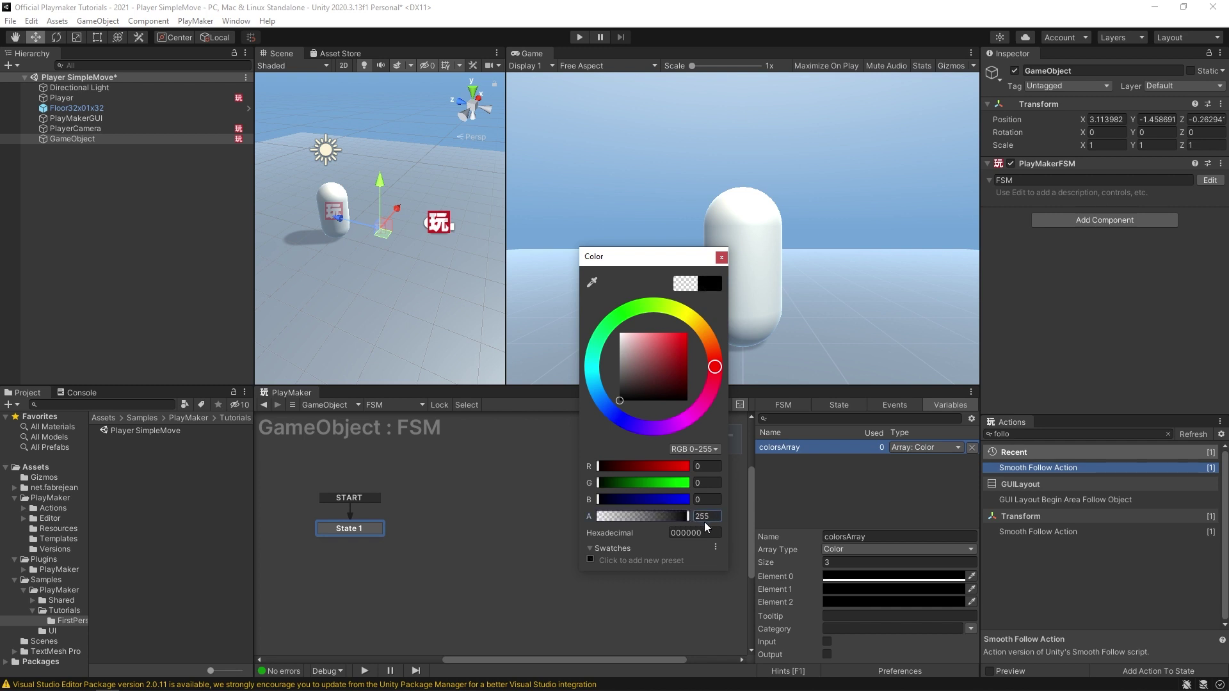
drag(674, 362, 686, 333)
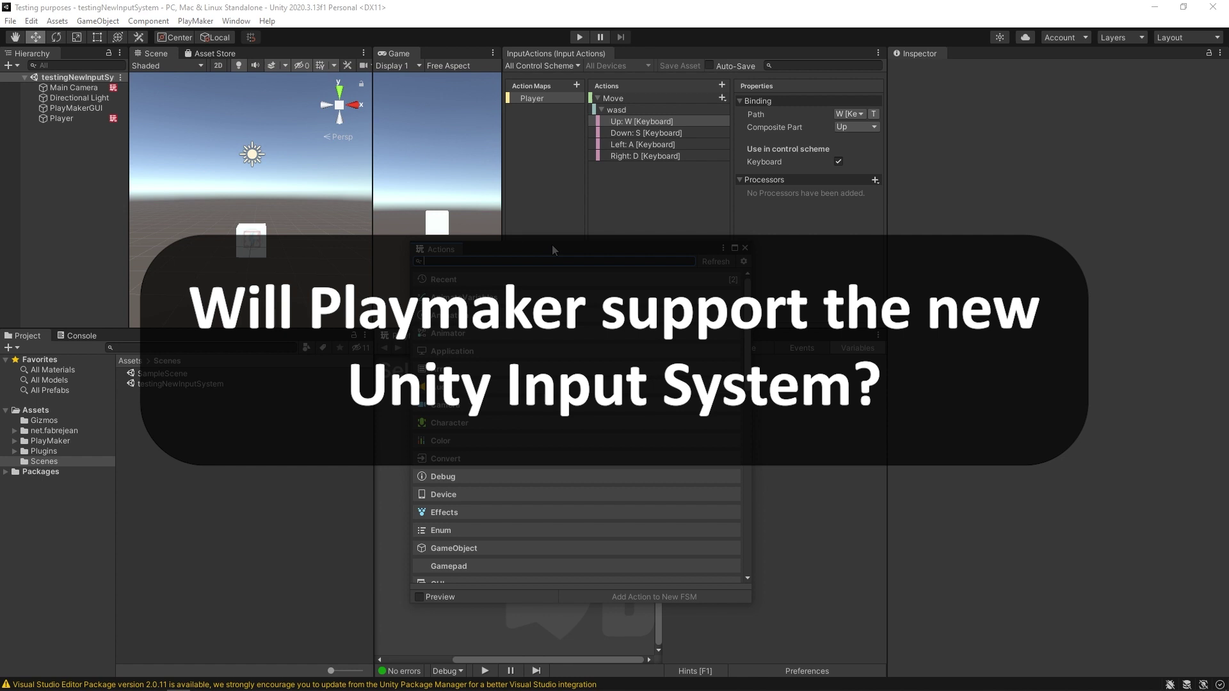
Expand the PlayerInput category in the Actions browser, then move the window off the scene.
drag(552, 247, 317, 179)
scroll(362, 311, down, 6)
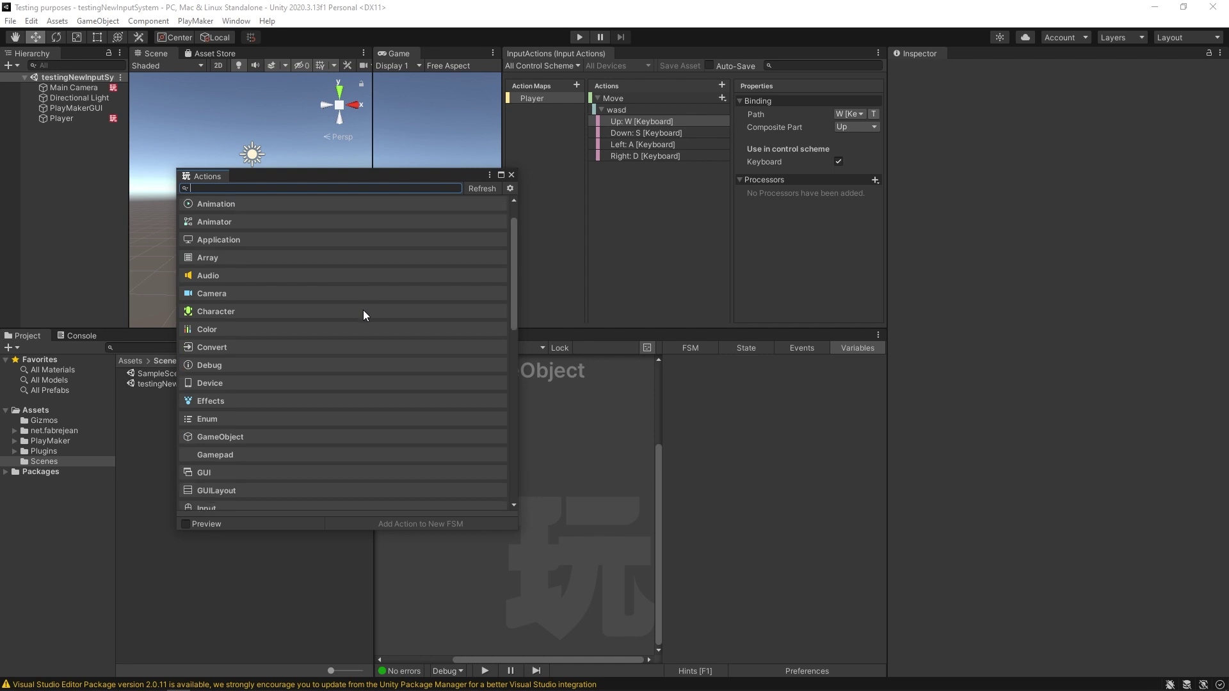
scroll(358, 346, down, 3)
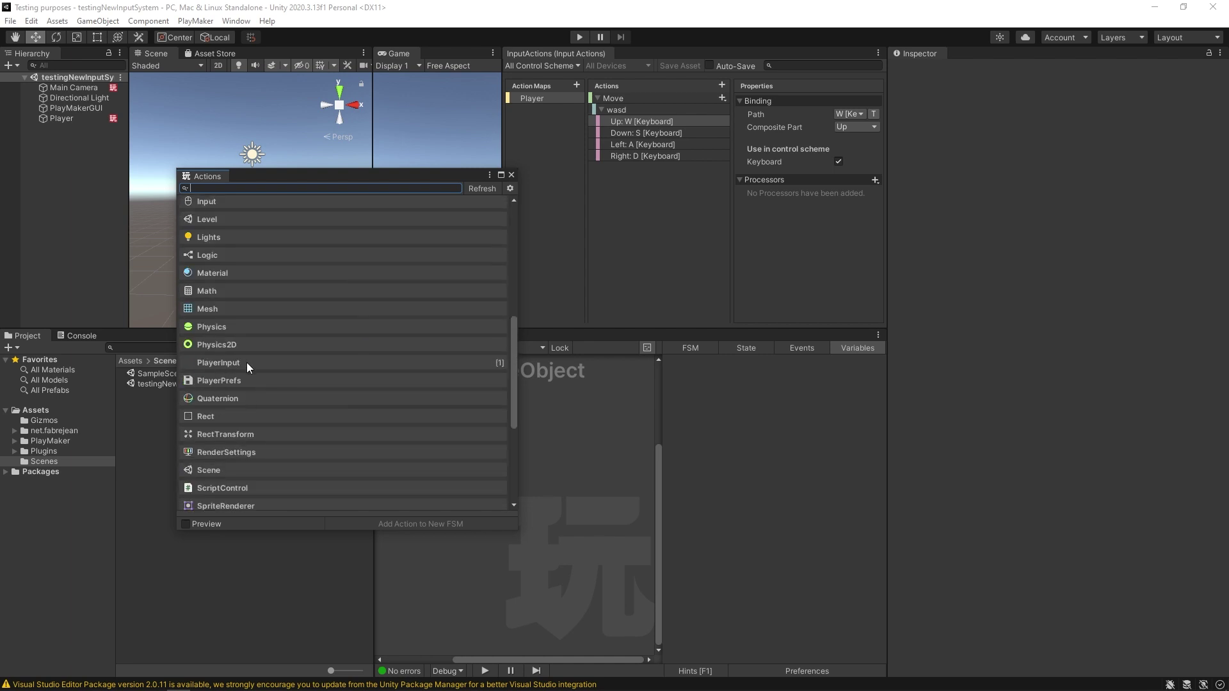
click(244, 363)
click(274, 377)
scroll(341, 426, down, 2)
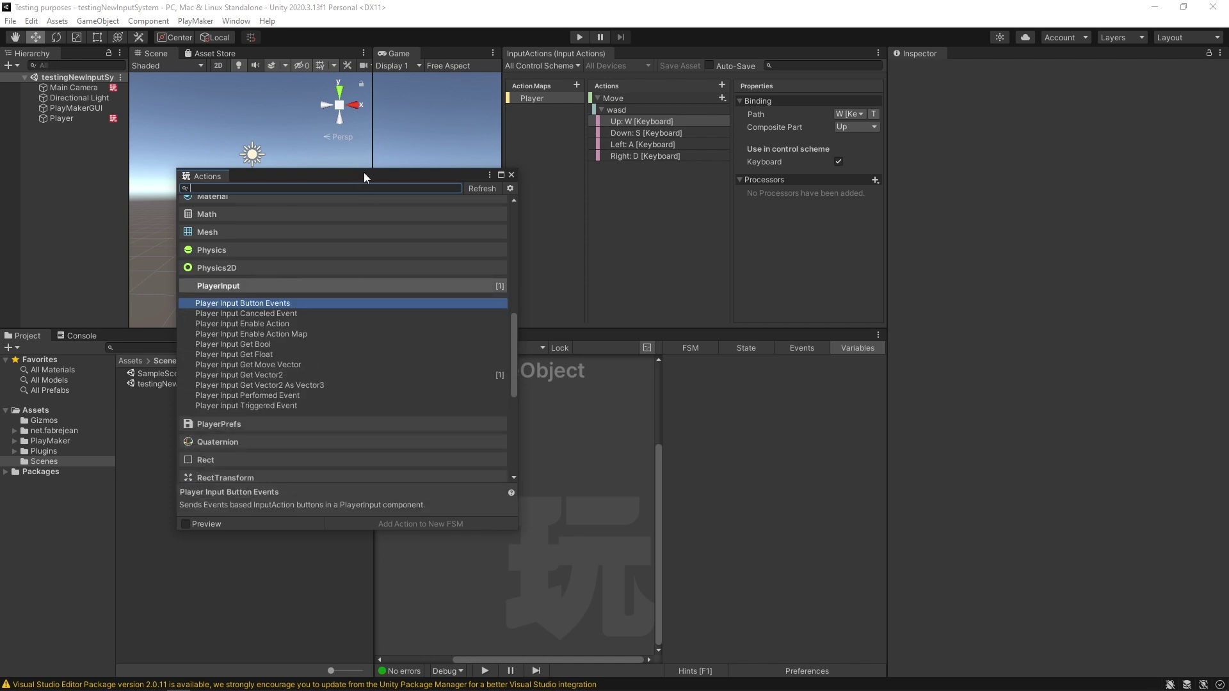
drag(364, 172, 563, 201)
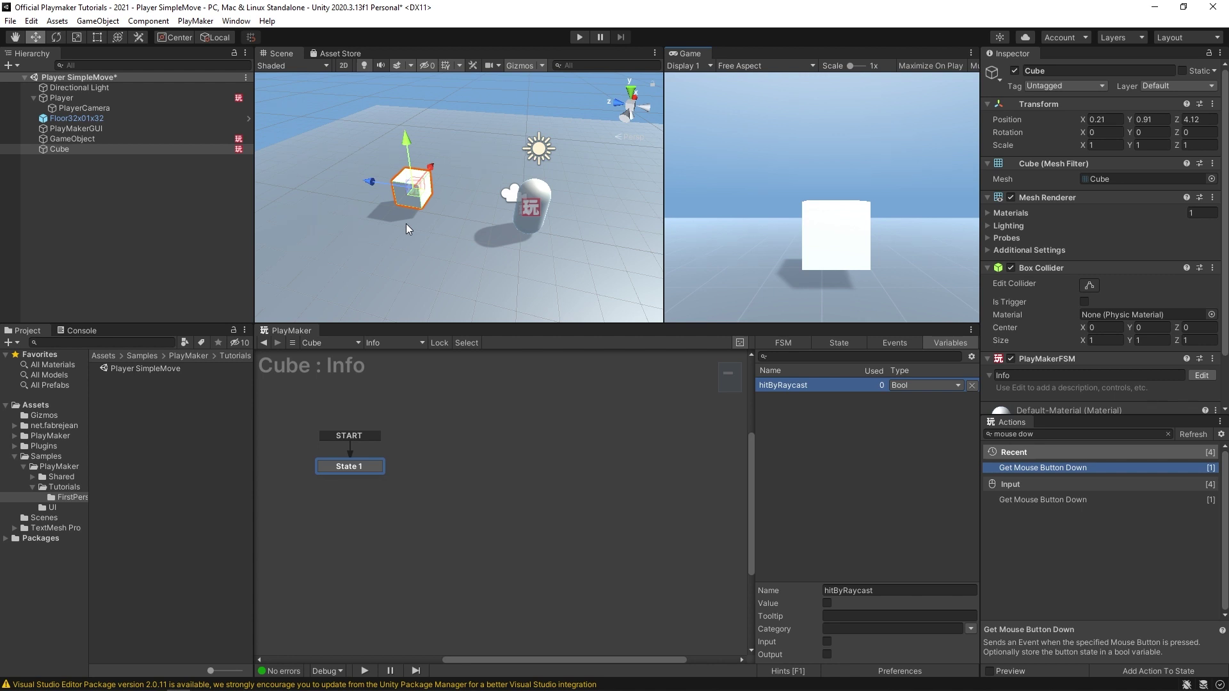
Open the Player's Raycast FSM and inspect the idle state's mouse-button action.
click(56, 98)
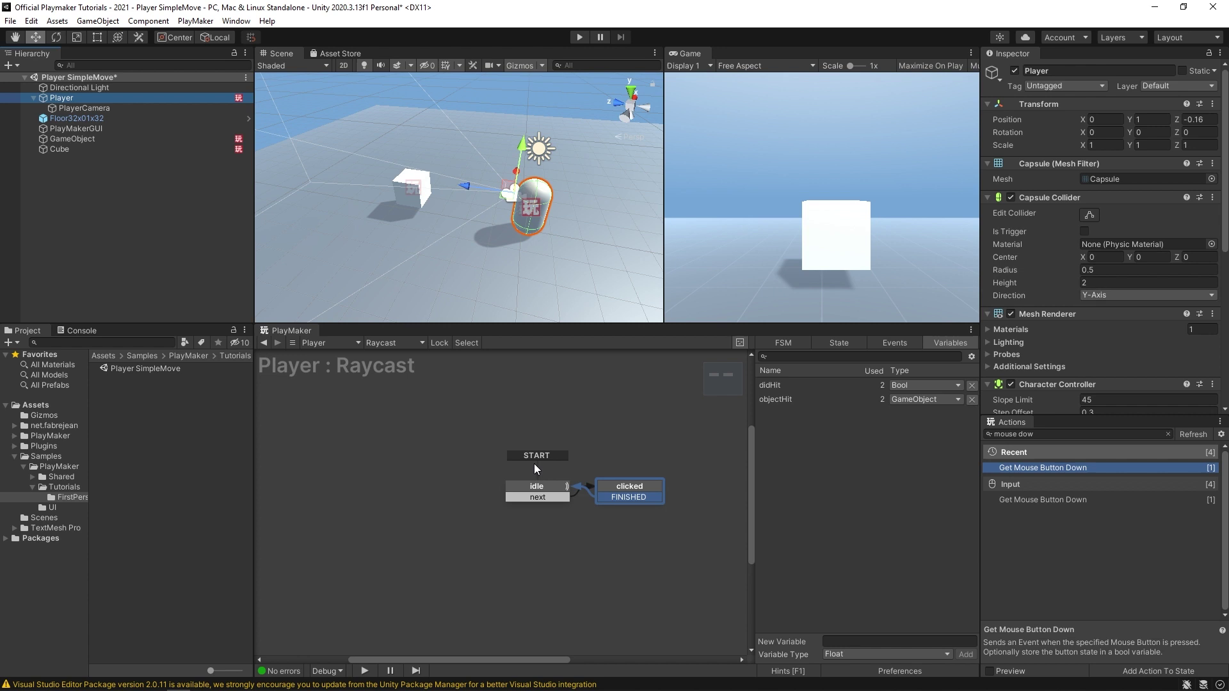
scroll(1049, 305, down, 5)
click(1050, 317)
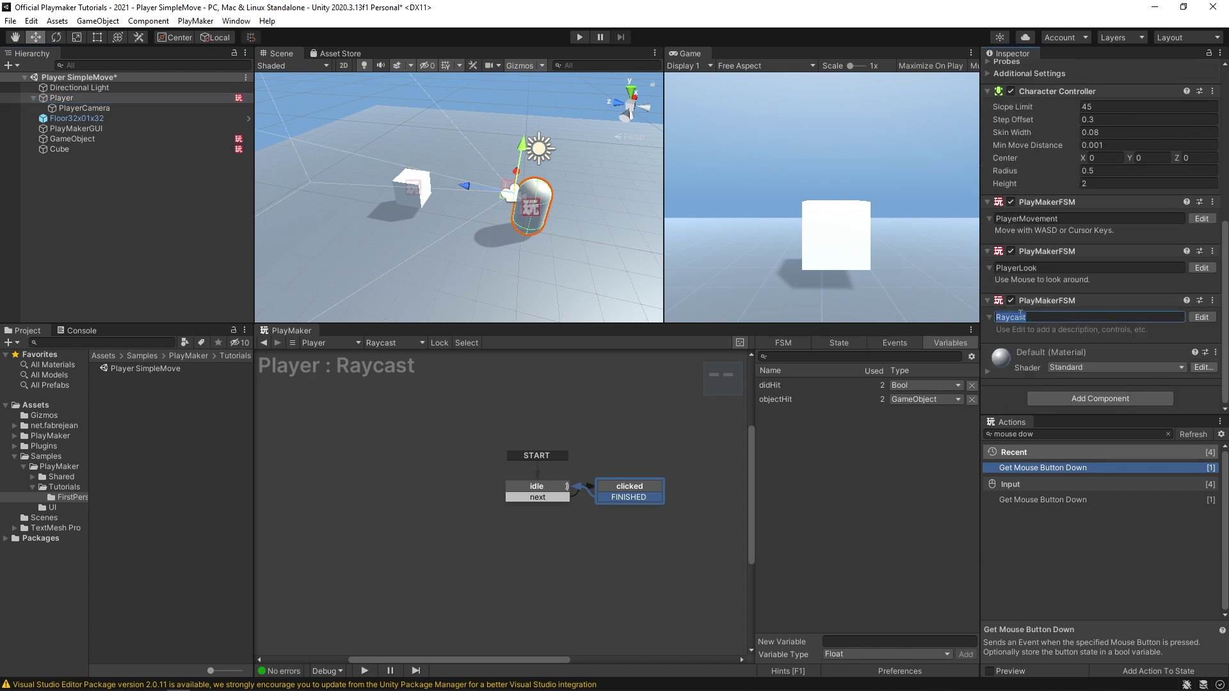
click(531, 498)
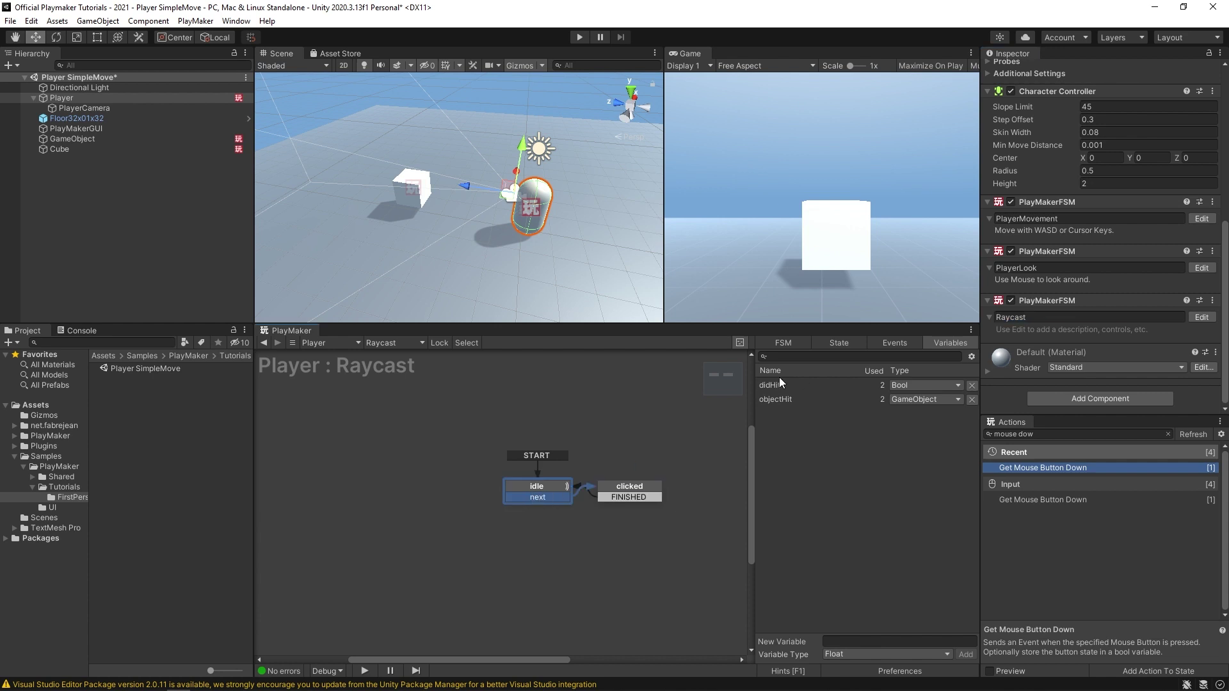
click(837, 343)
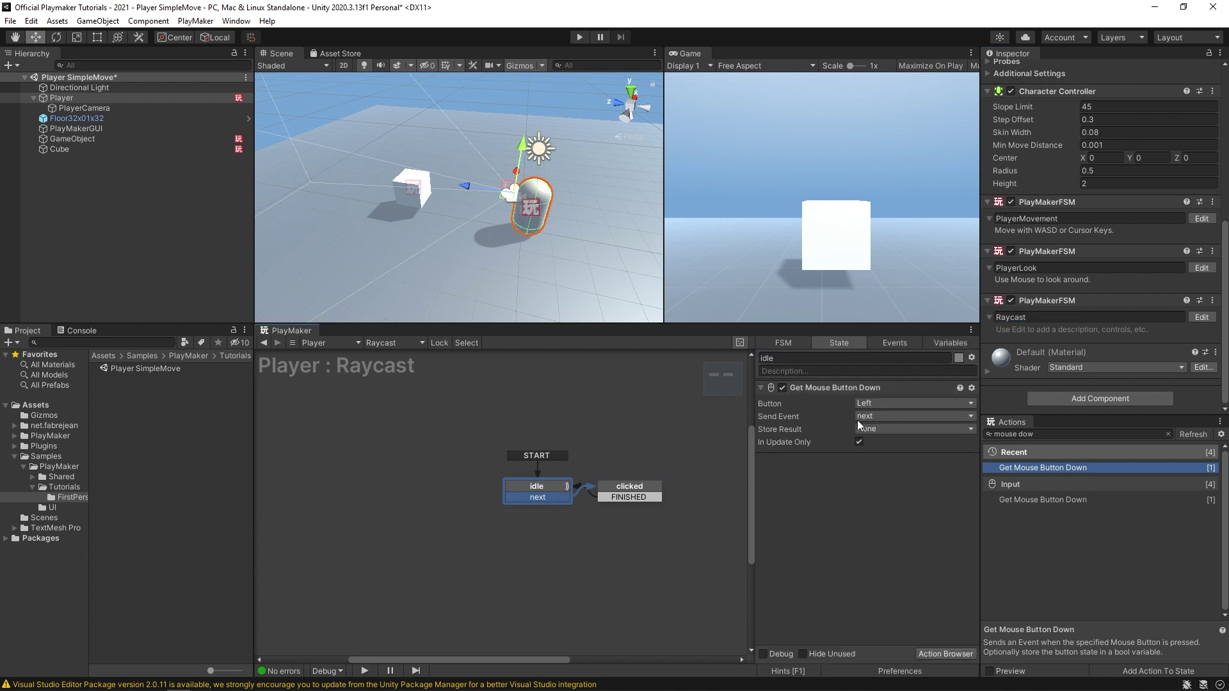
Inspect the clicked state's Raycast settings and the Set Fsm Bool targeting hitByRaycast.
click(639, 491)
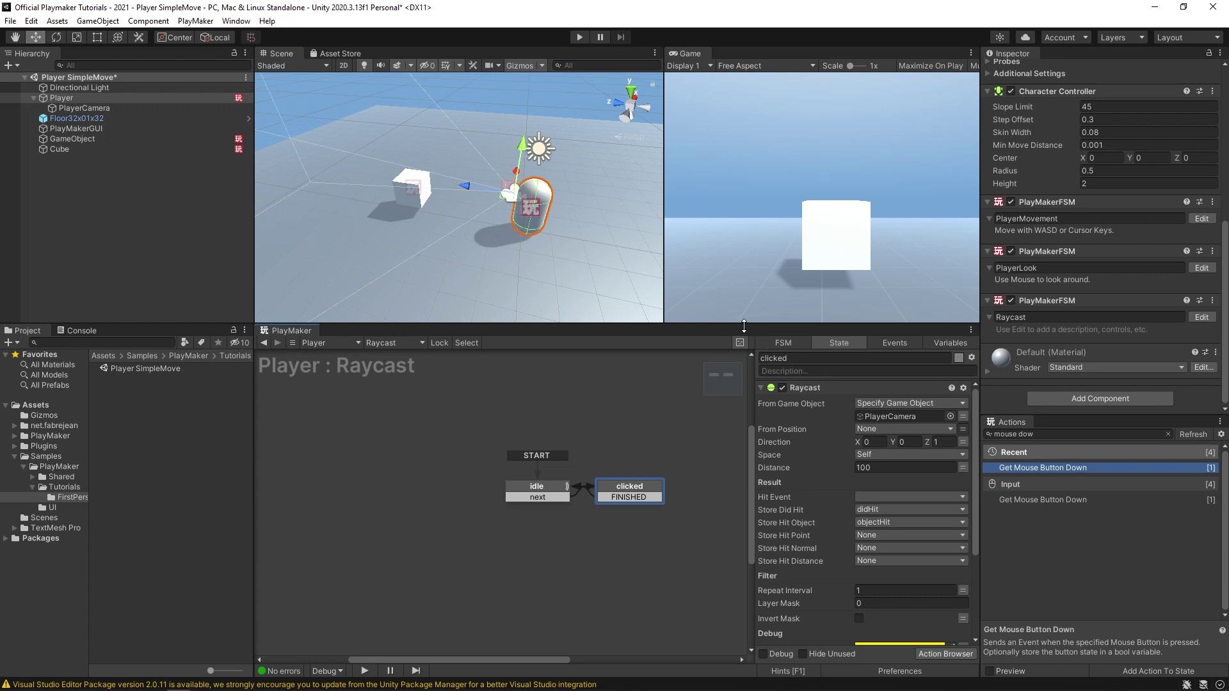
drag(747, 328, 745, 193)
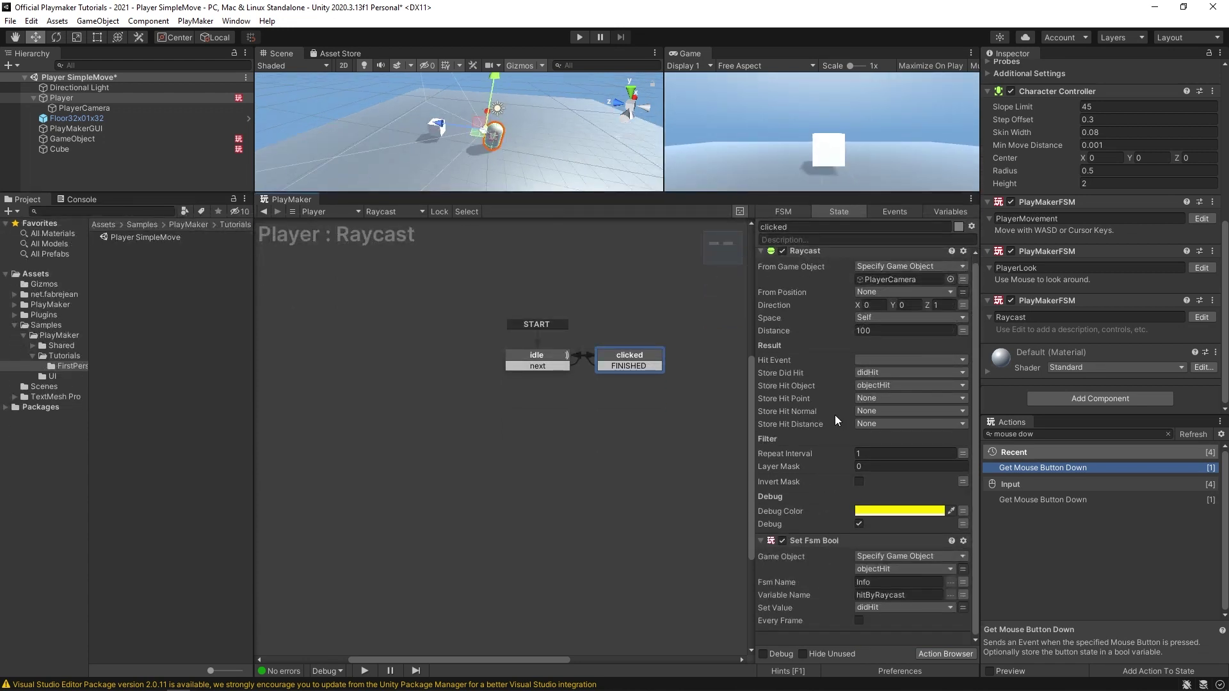
scroll(815, 447, up, 1)
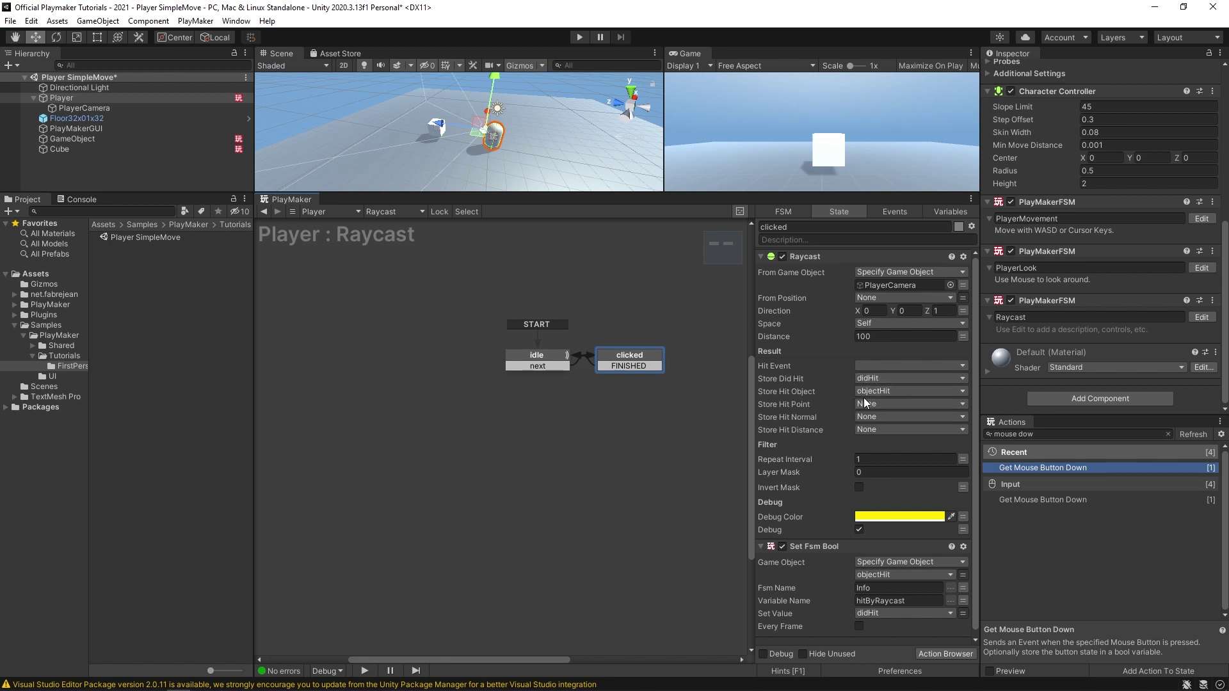
scroll(798, 600, down, 1)
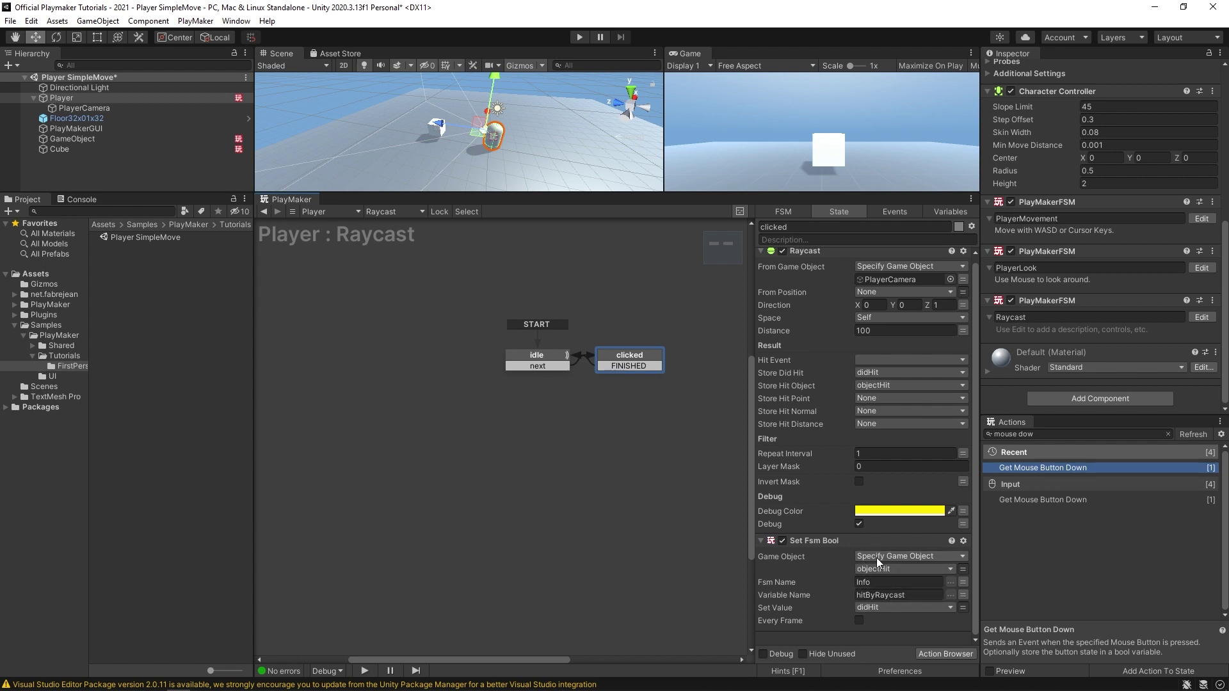
click(823, 596)
click(918, 596)
Show the Cube's hitByRaycast Bool in its Info FSM variables, enlarge the views, and start Play.
click(52, 150)
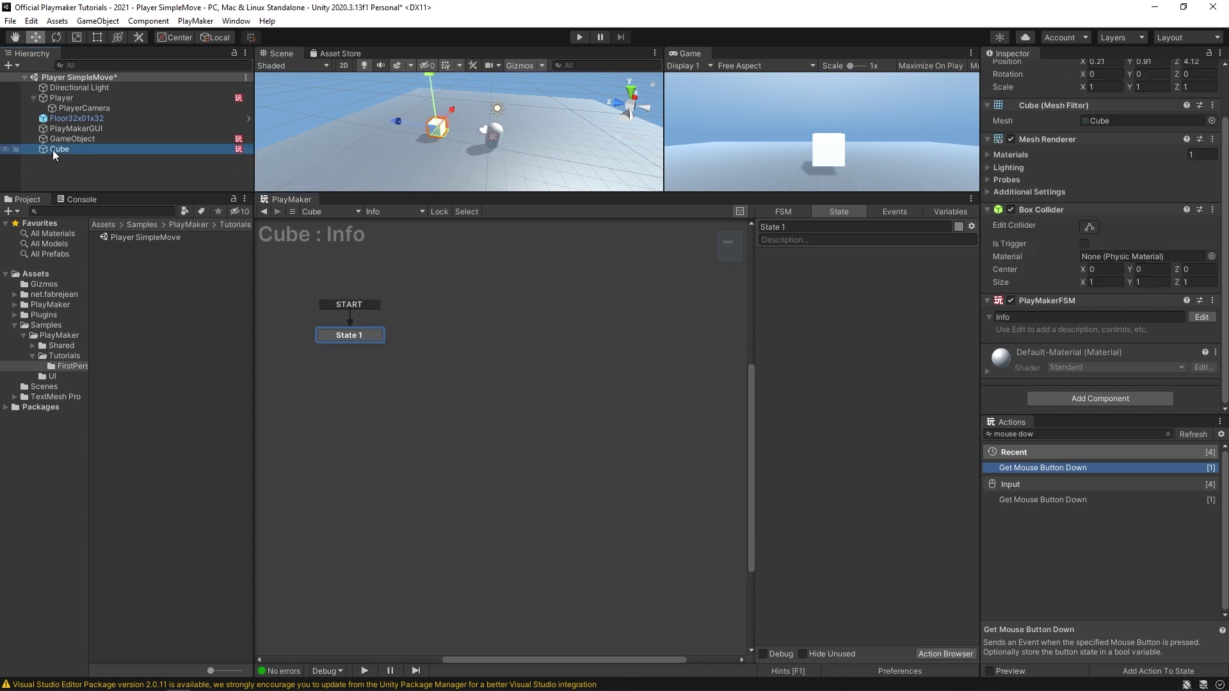
click(339, 333)
click(936, 212)
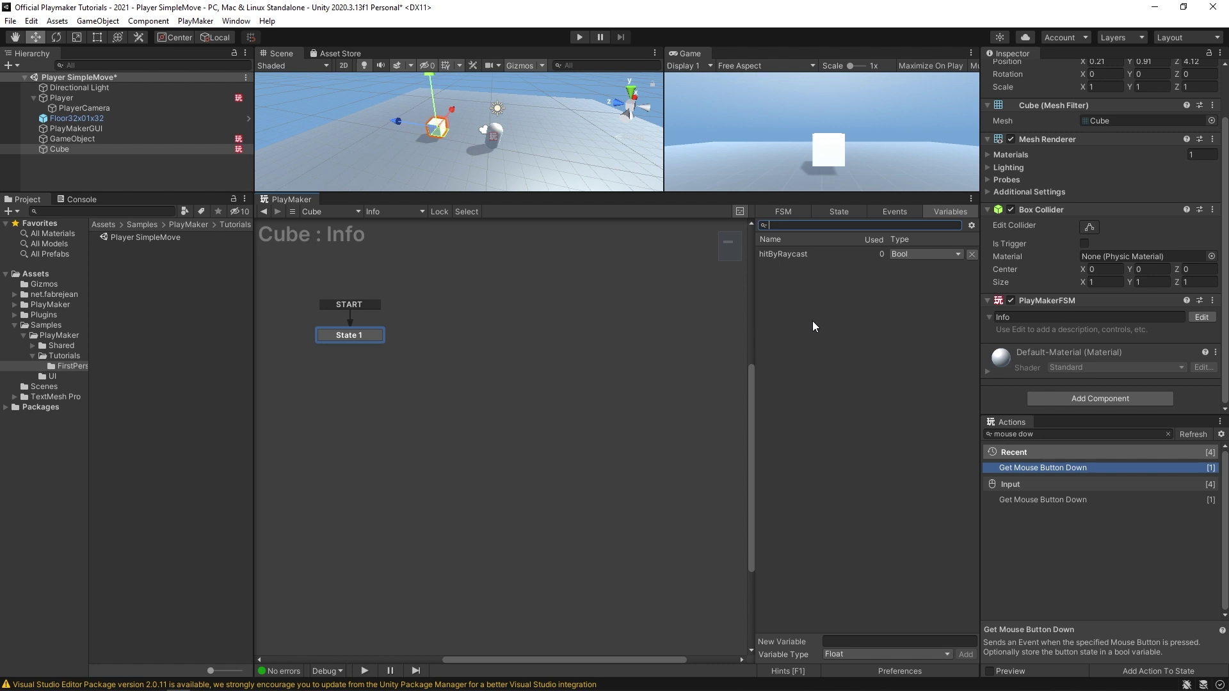
click(782, 254)
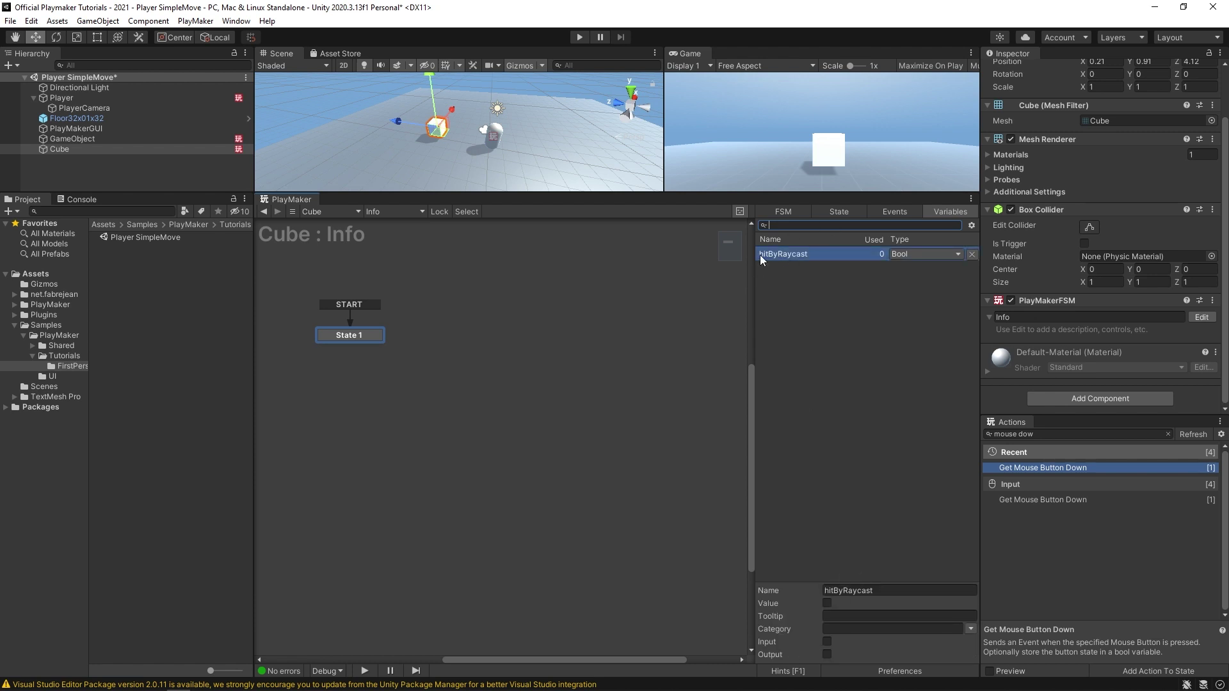
click(842, 589)
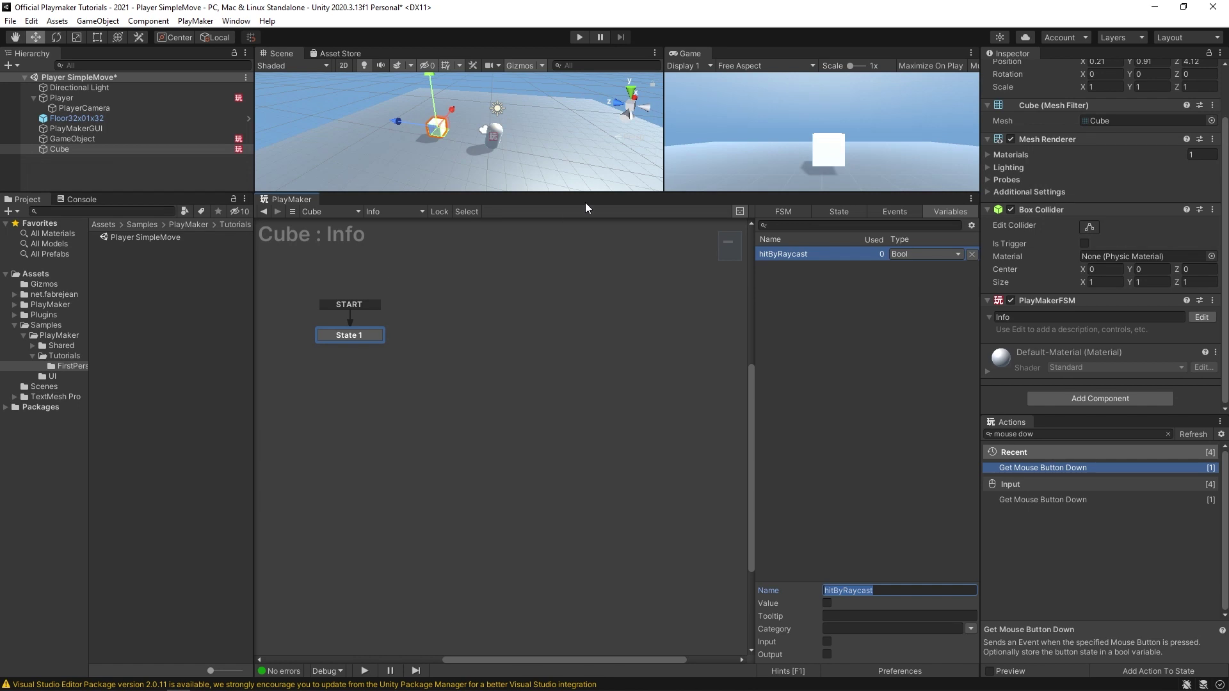
drag(585, 202, 584, 359)
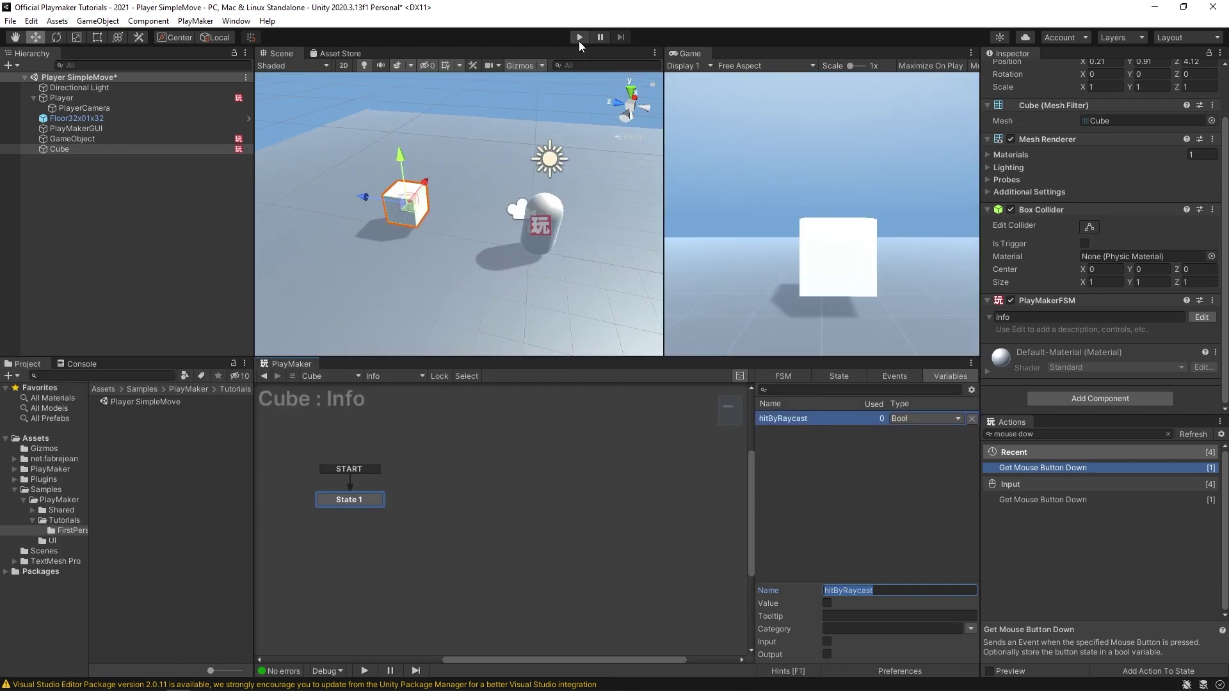
click(579, 41)
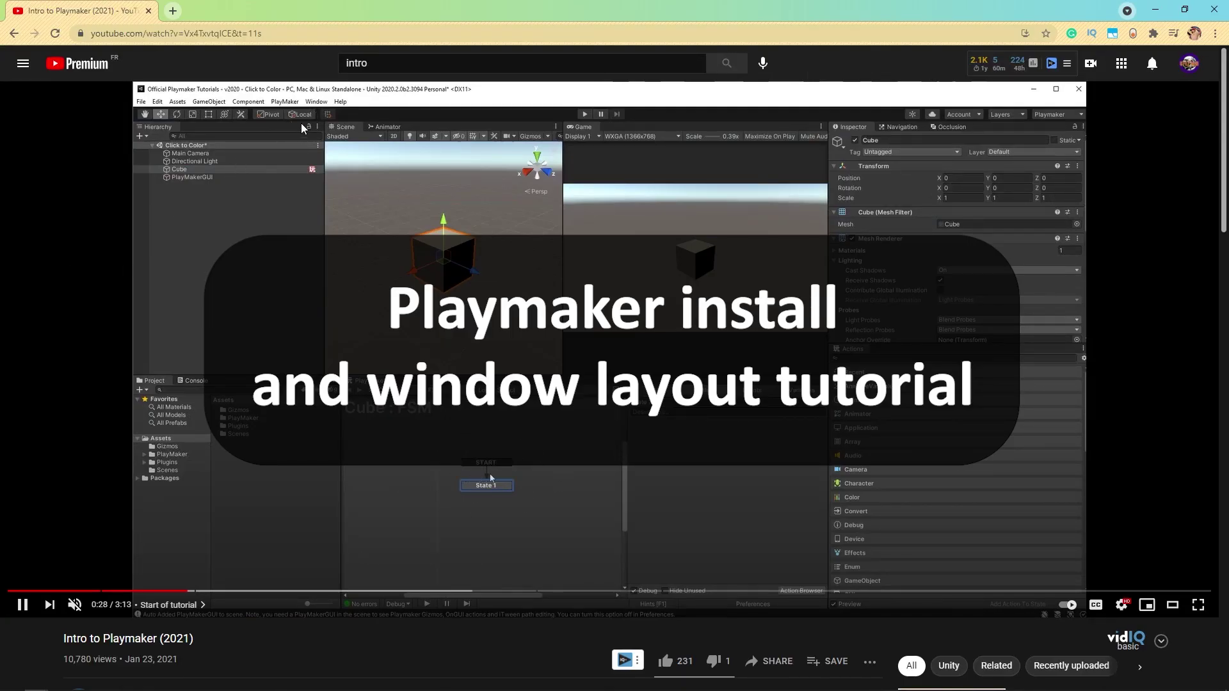
Scroll to the description and highlight the '(pending window layouts video)' note.
scroll(214, 312, down, 4)
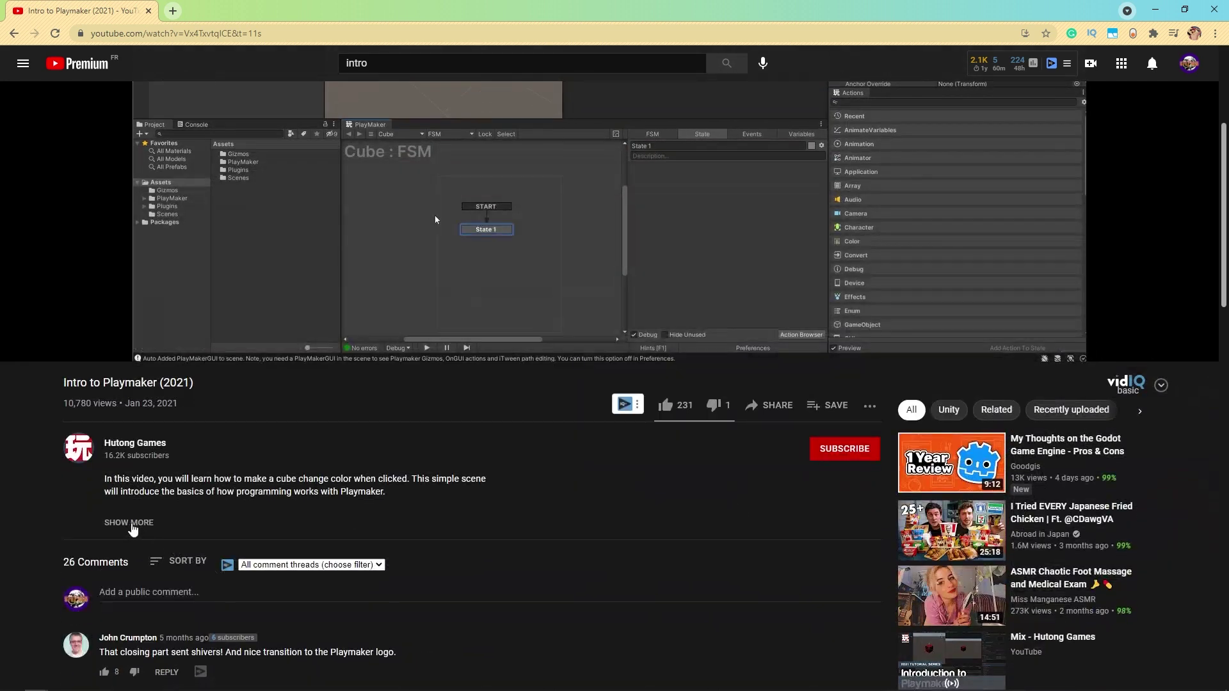
scroll(174, 540, down, 4)
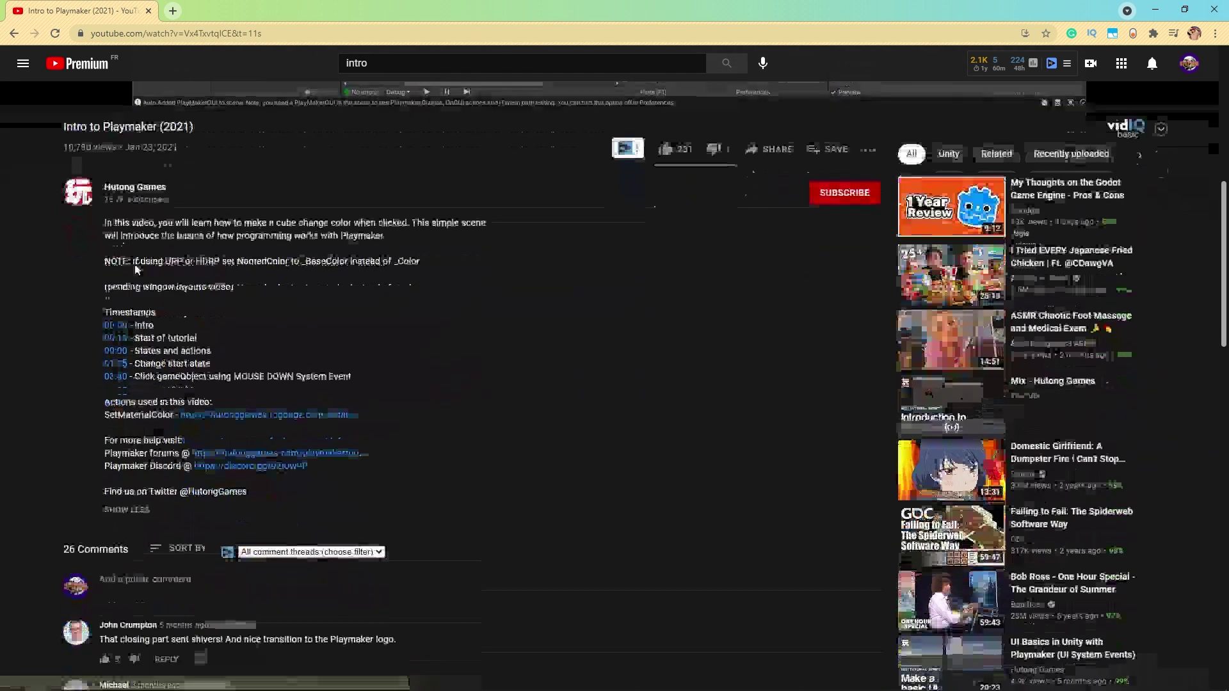
drag(235, 288, 99, 291)
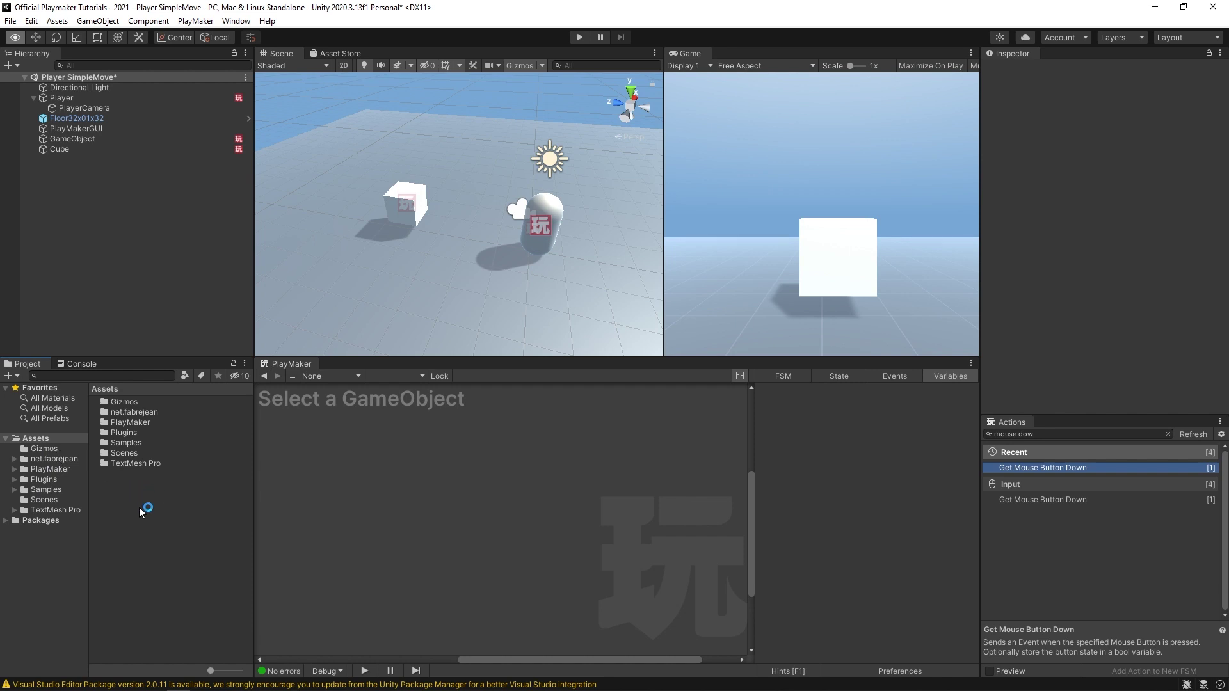
Create a new folder named 'Prefabs' in the Assets folder.
right_click(142, 488)
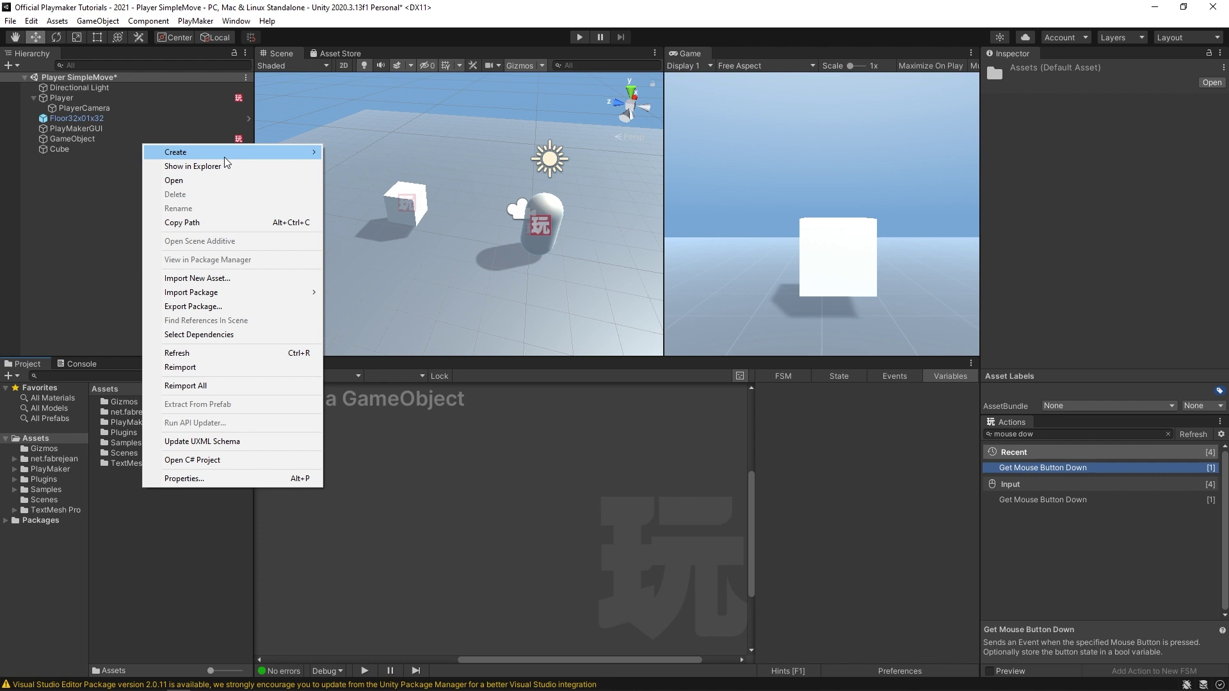
click(352, 153)
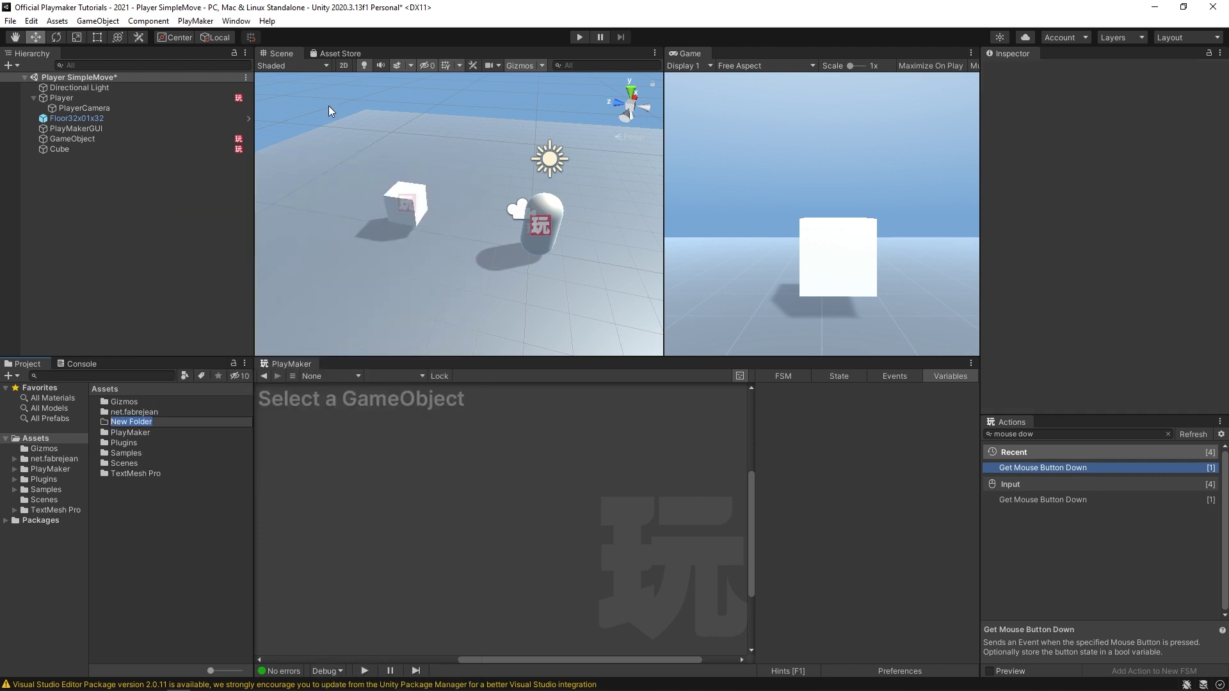
text(Prefabs)
key(Return)
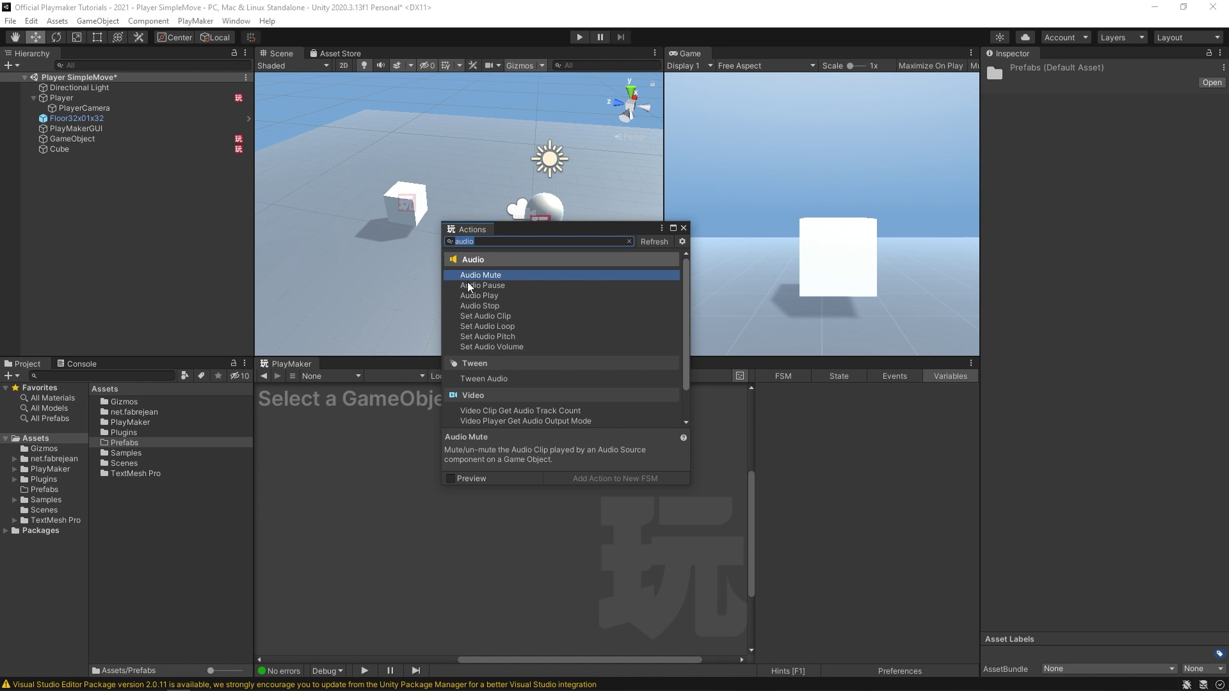
Step through the Audio actions list, ending back on Audio Mute.
key(Down)
key(Down)
key(Down)
key(Down)
key(Down)
key(Down)
key(Down)
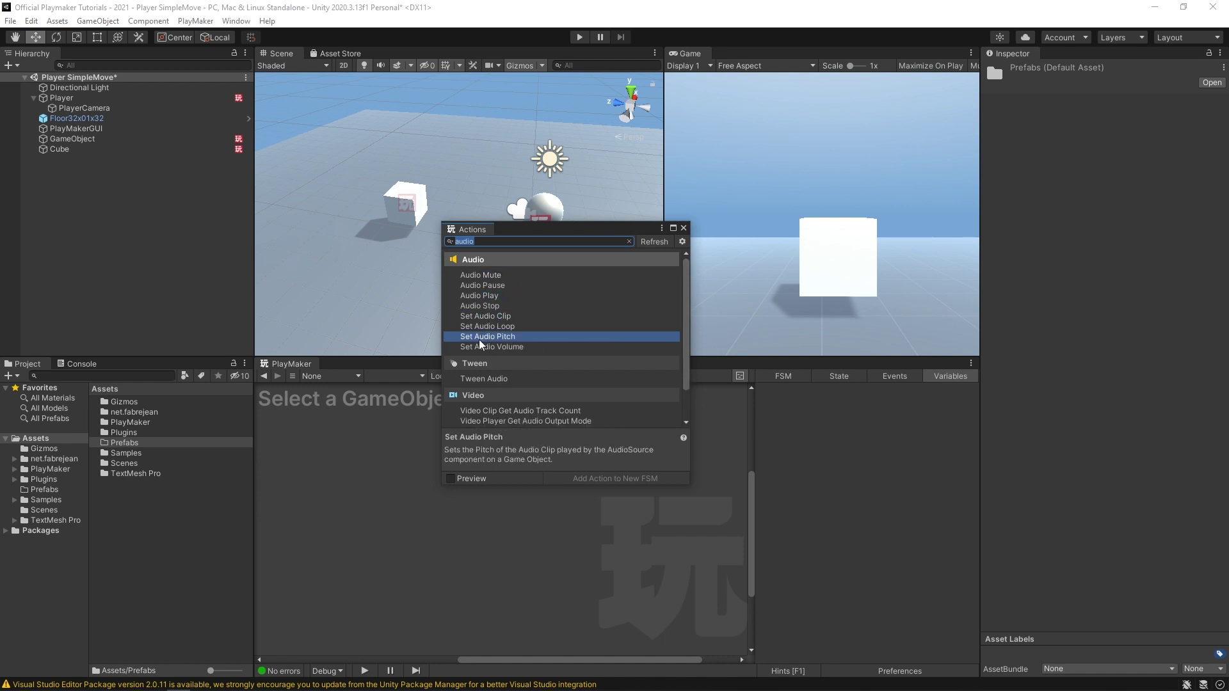
key(Up)
key(Up)
key(Up)
key(Up)
key(Up)
key(Up)
key(Up)
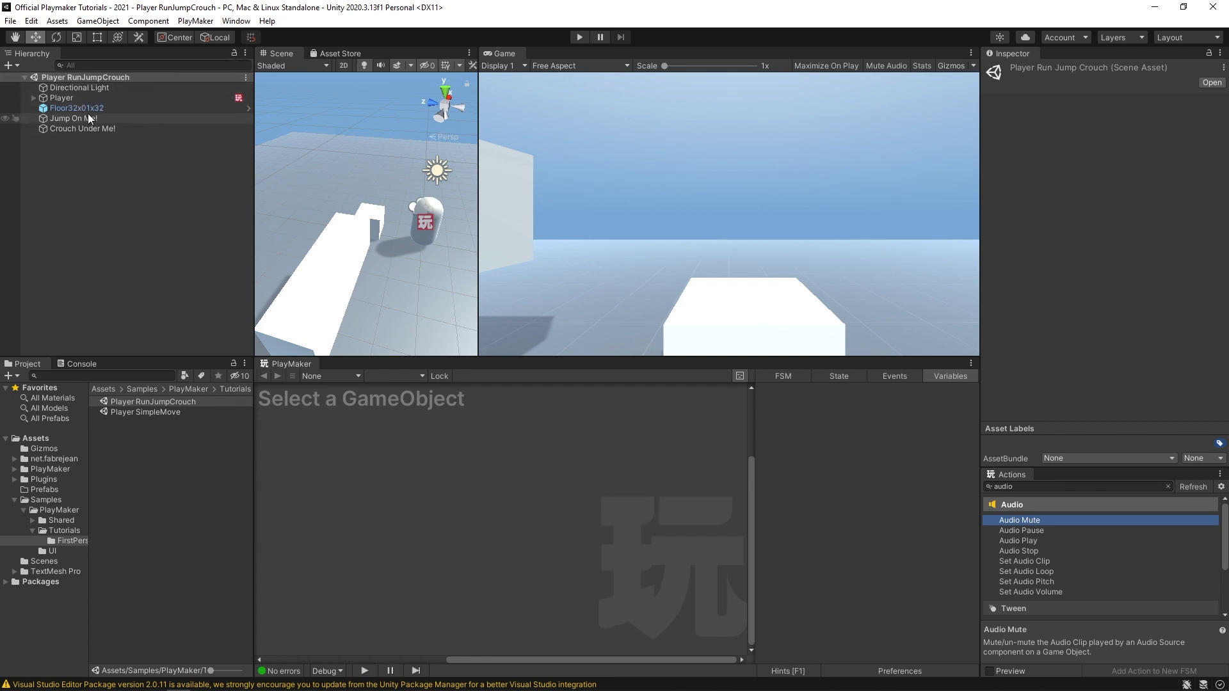
Add an Enable FSM action to PlayerMovement's Jump state that turns the PlayerLook FSM off.
drag(476, 264, 607, 264)
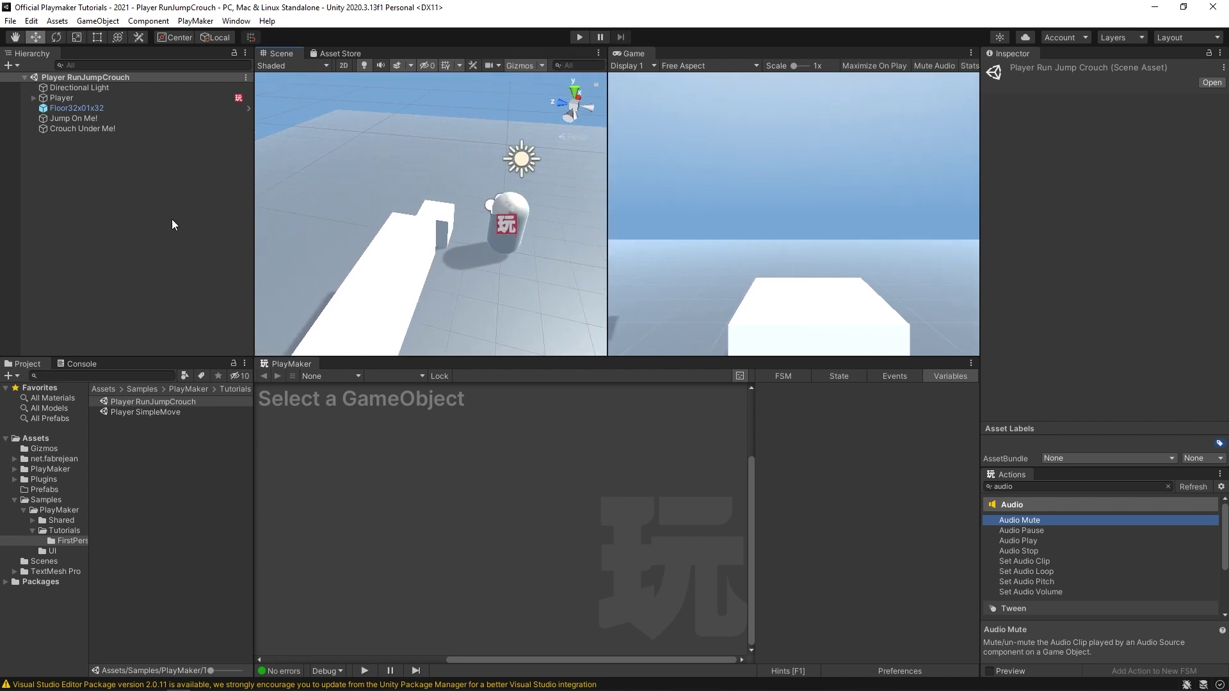
click(54, 99)
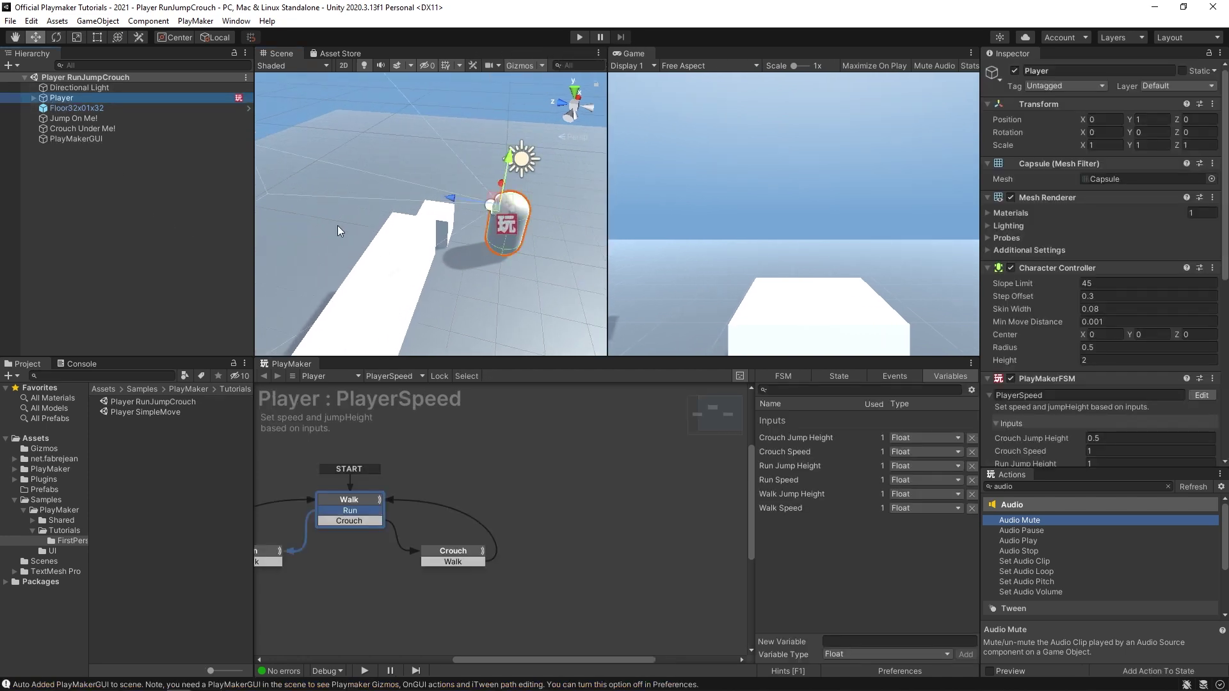
scroll(1043, 352, down, 8)
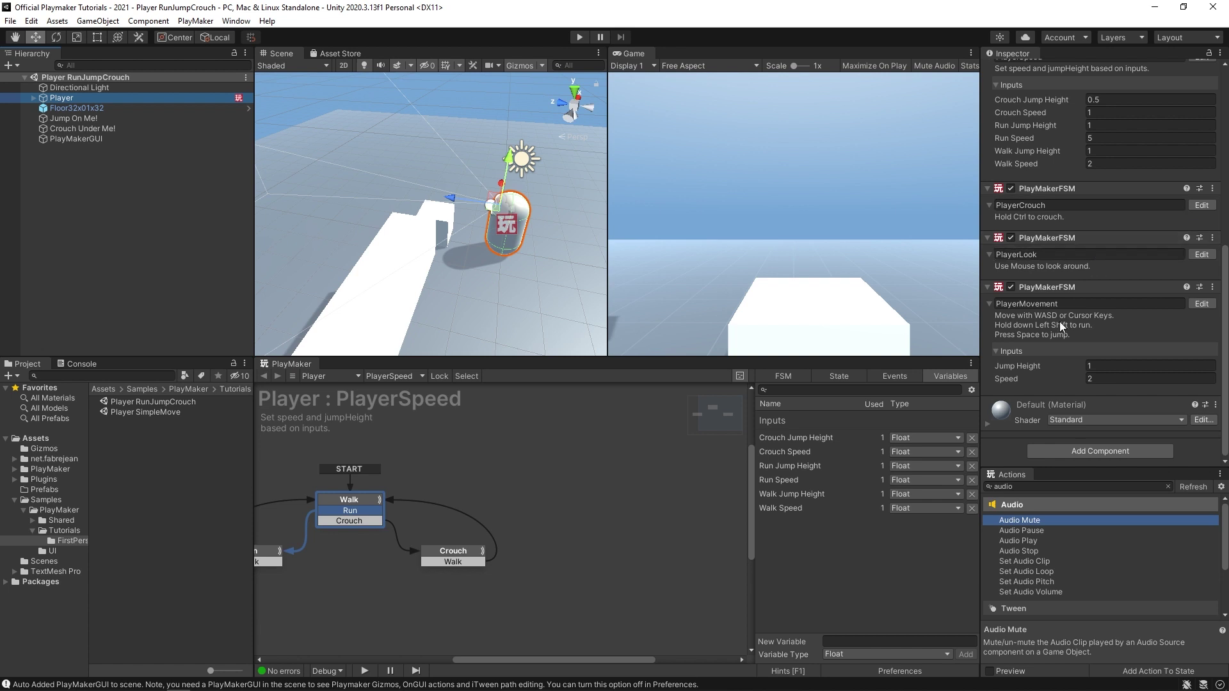
click(1201, 305)
click(441, 507)
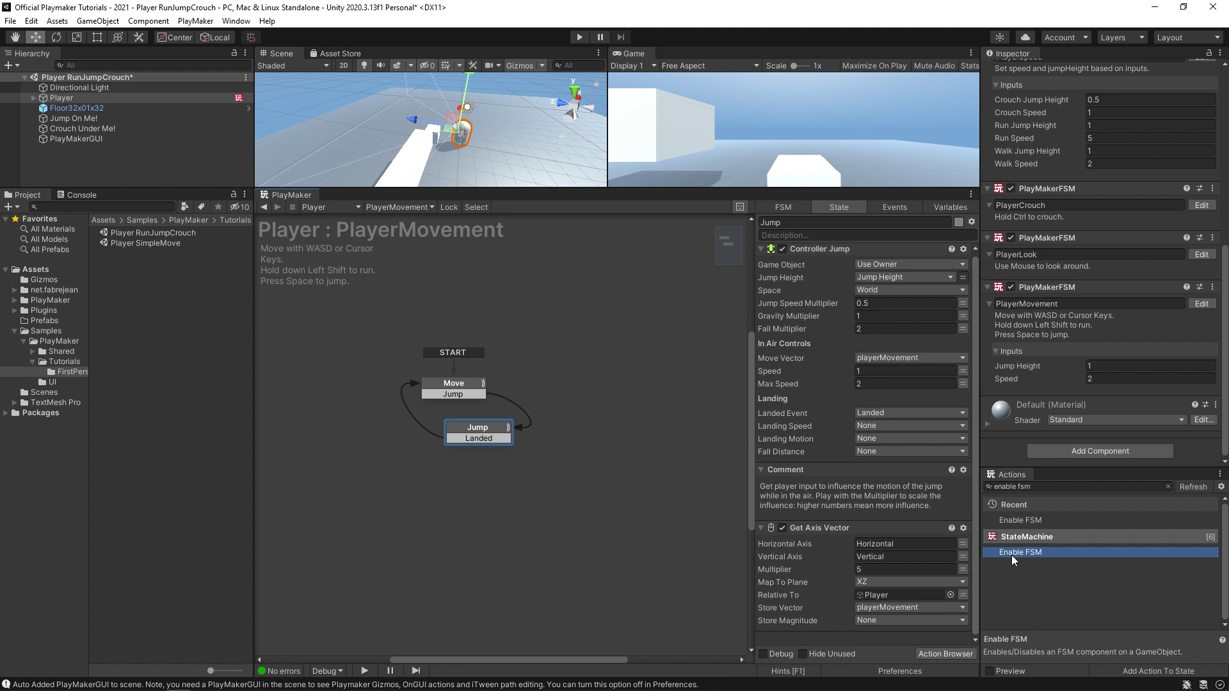
drag(1012, 555, 839, 635)
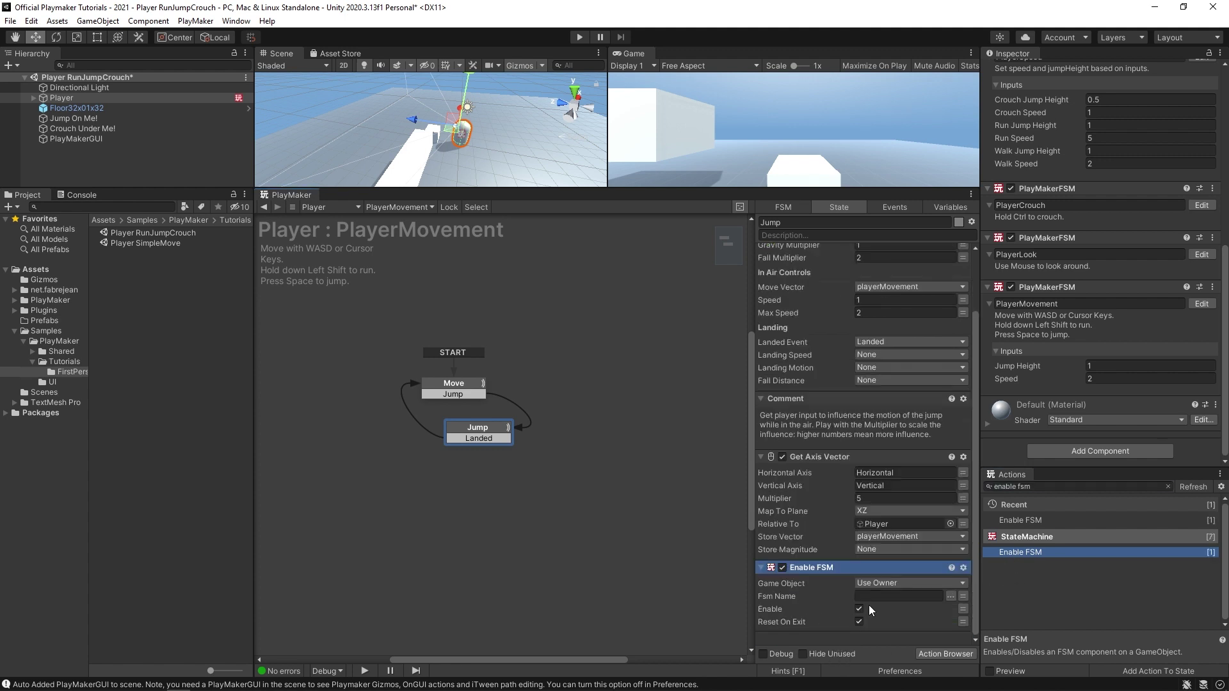
click(952, 595)
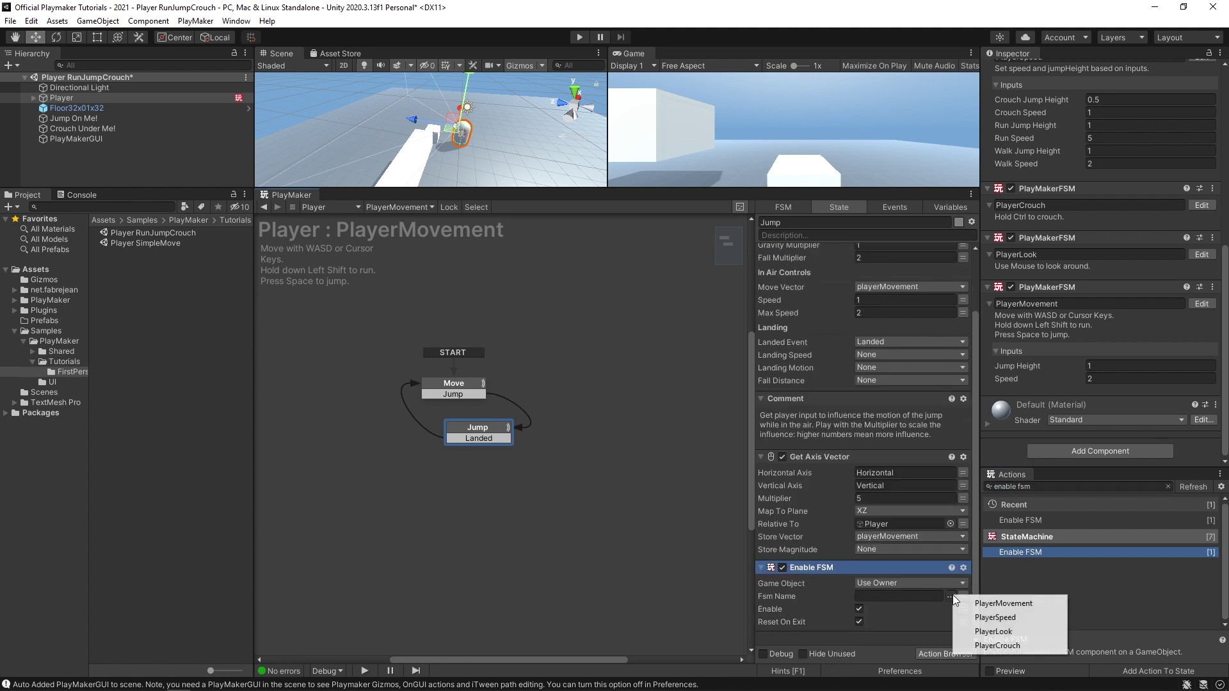
click(977, 632)
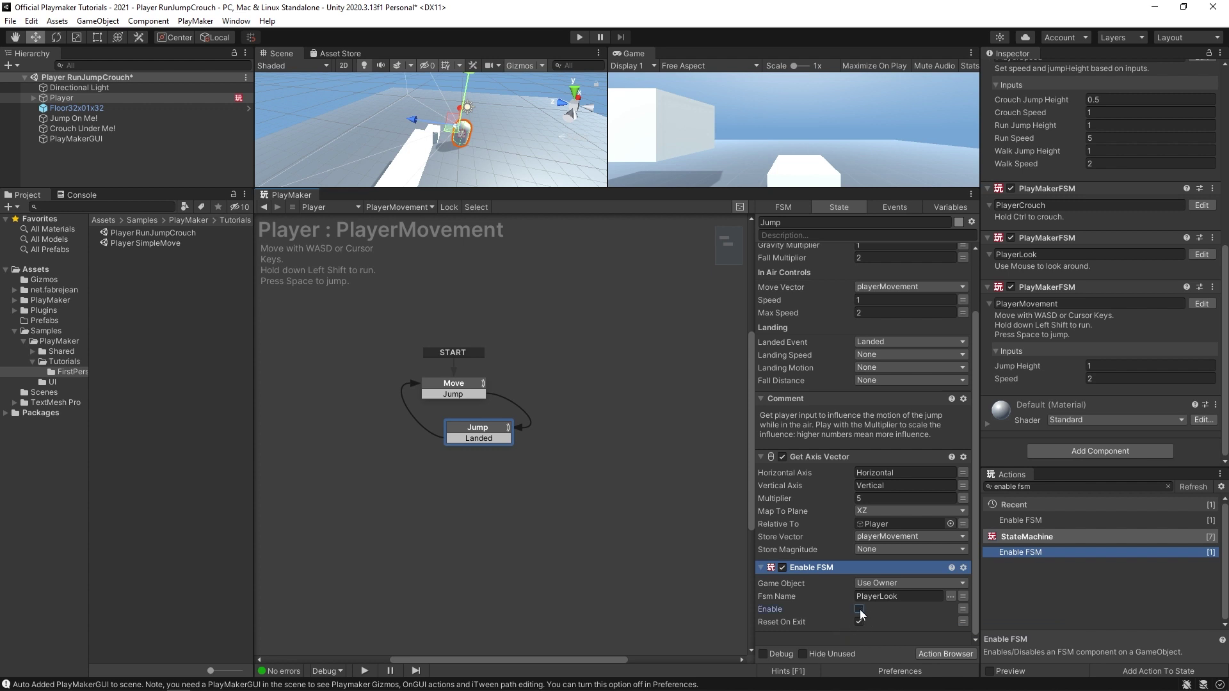
mouse_move(607, 686)
Run the game, walk with W and jump five times, watching PlayerLook become disabled mid-air.
drag(675, 190, 675, 405)
key(ctrl+p)
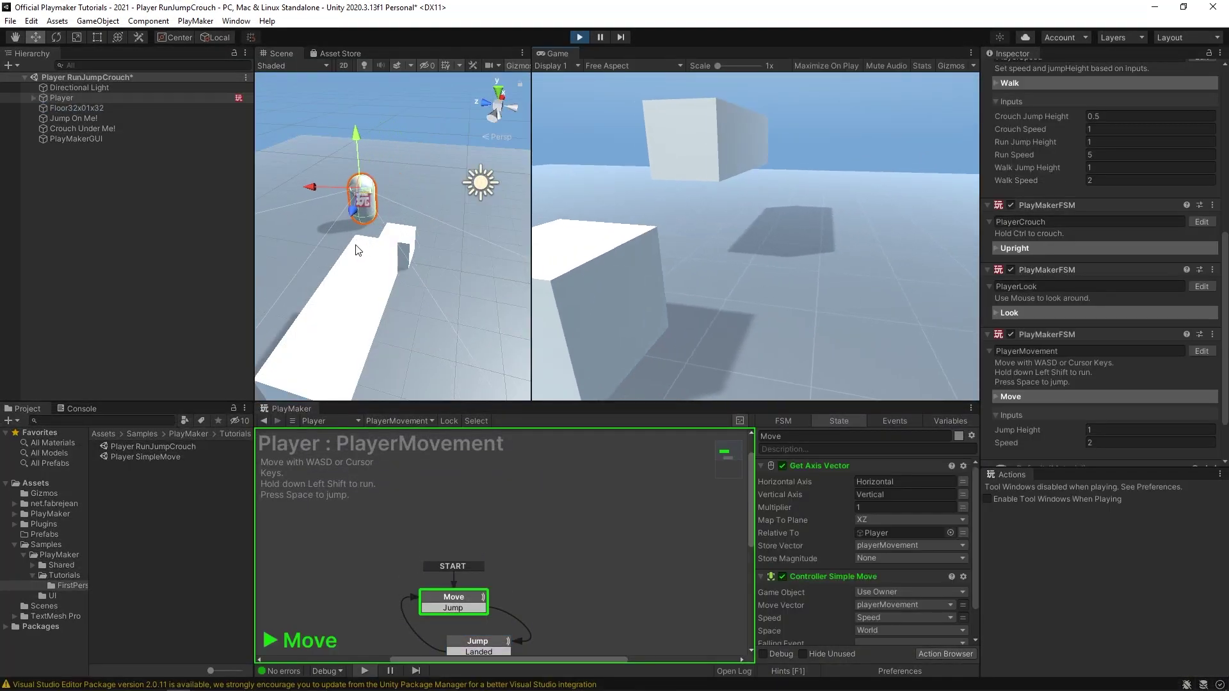
key(w)
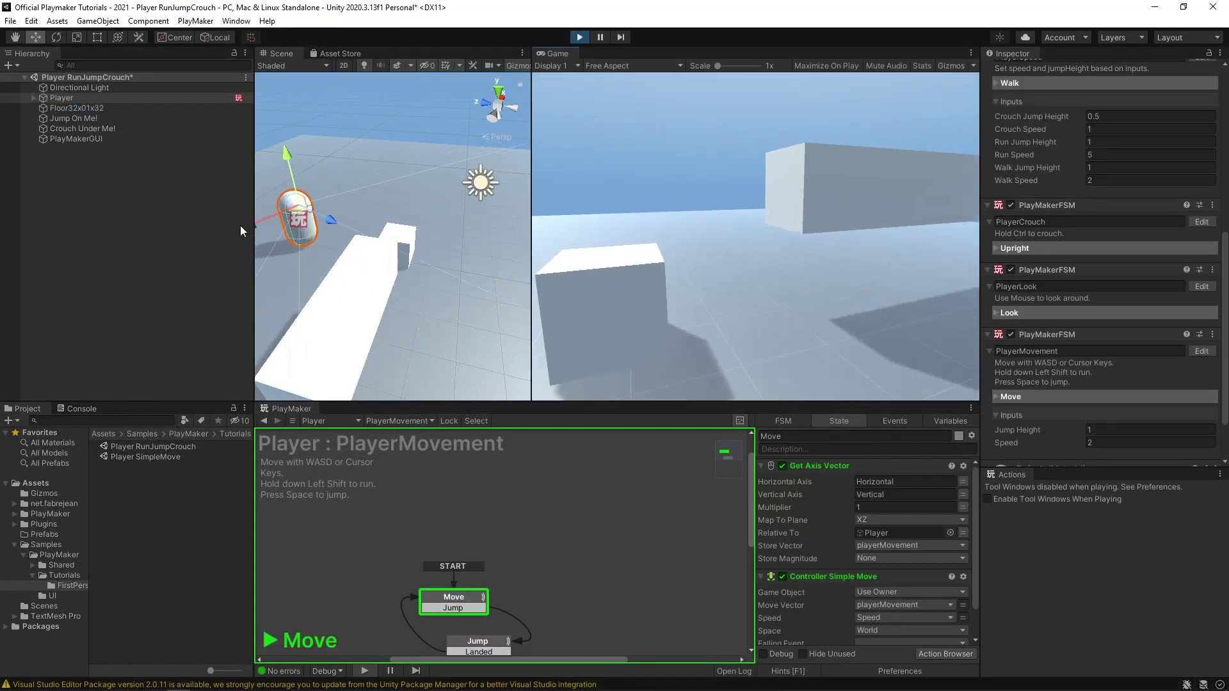
key(w)
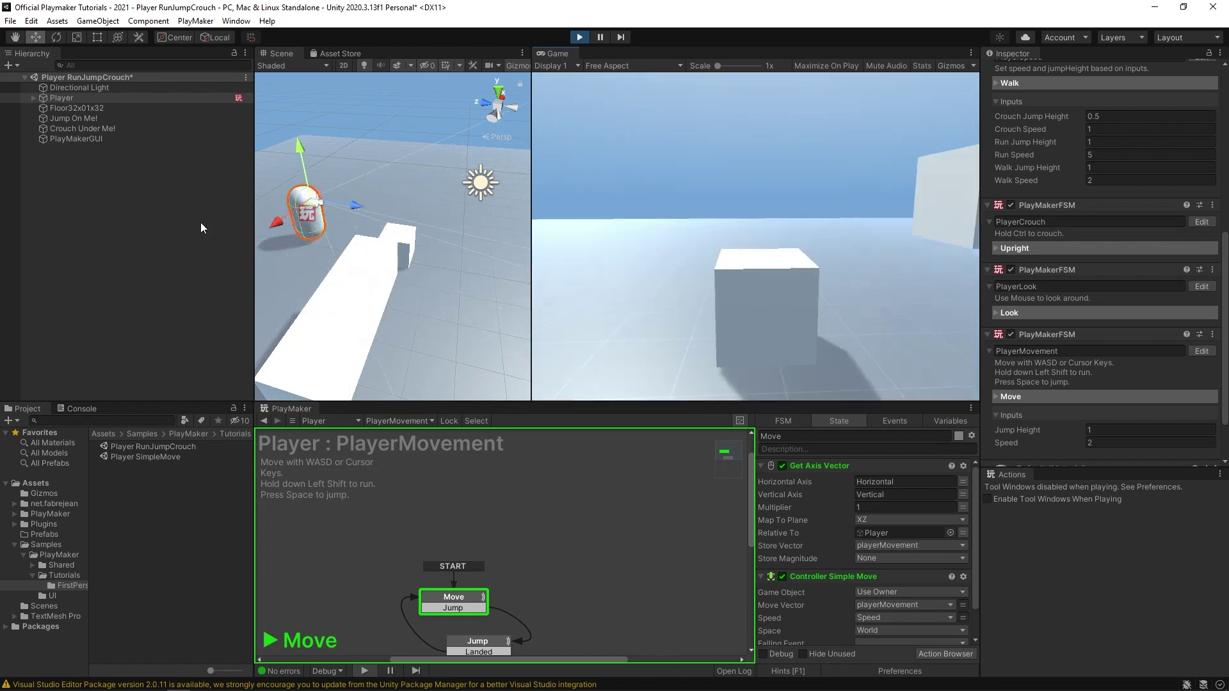
key(space)
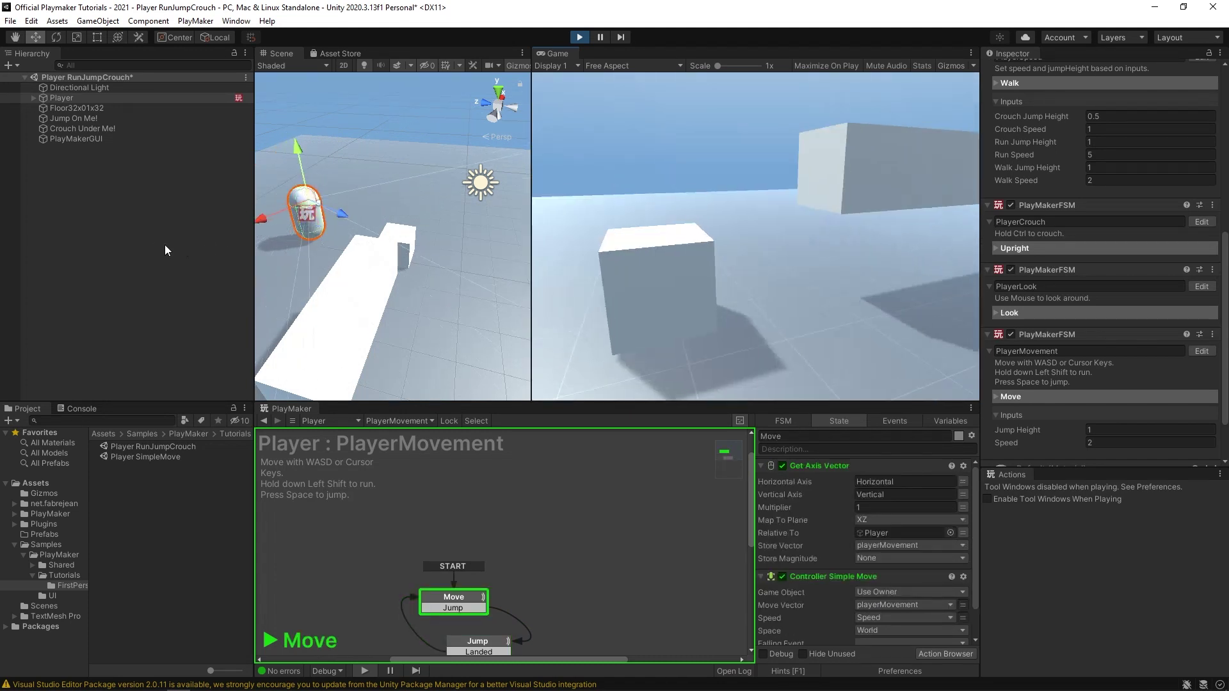
key(space)
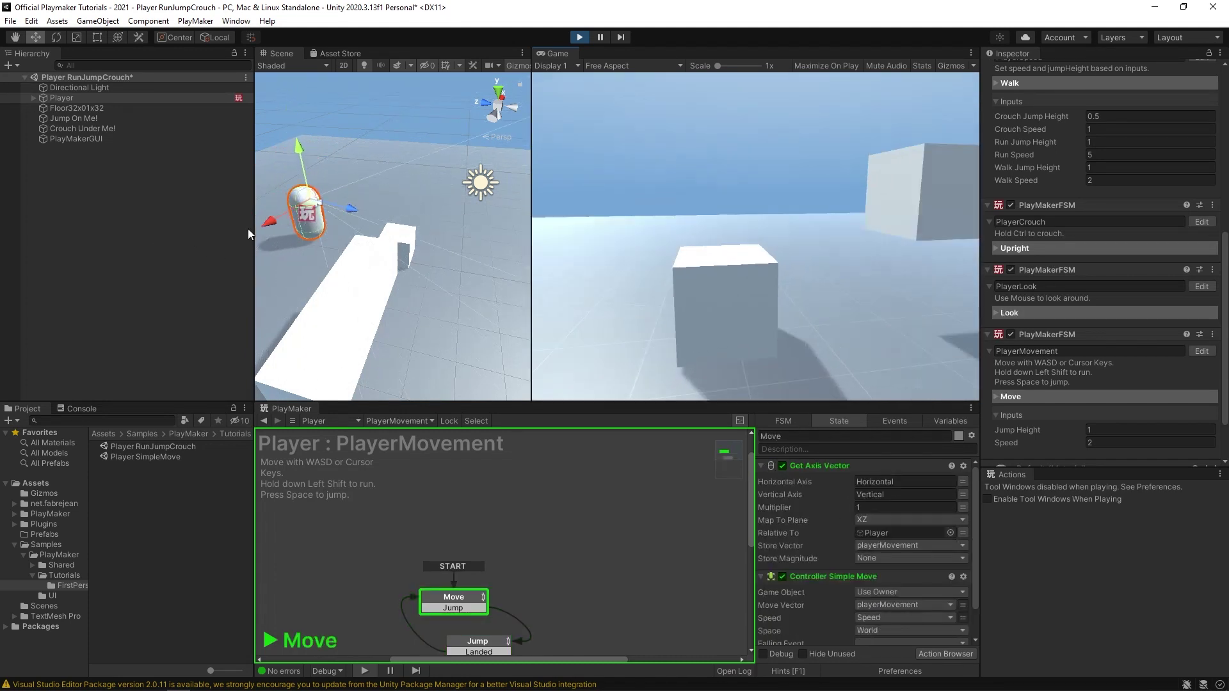
key(space)
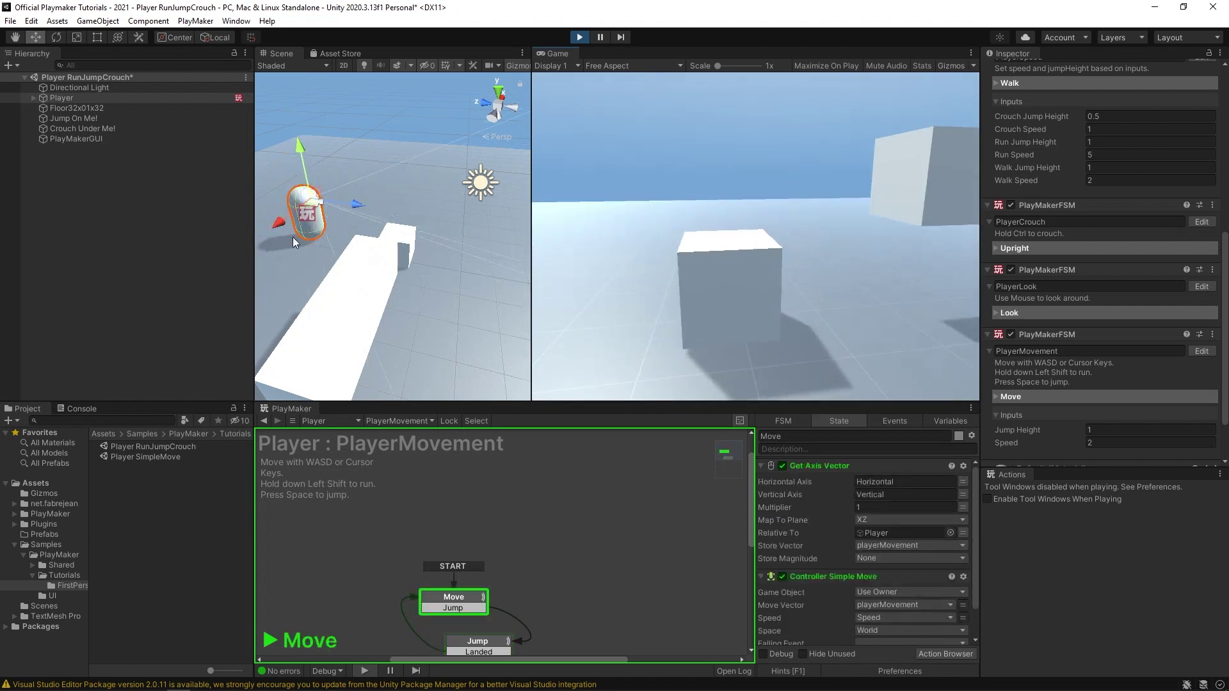
key(space)
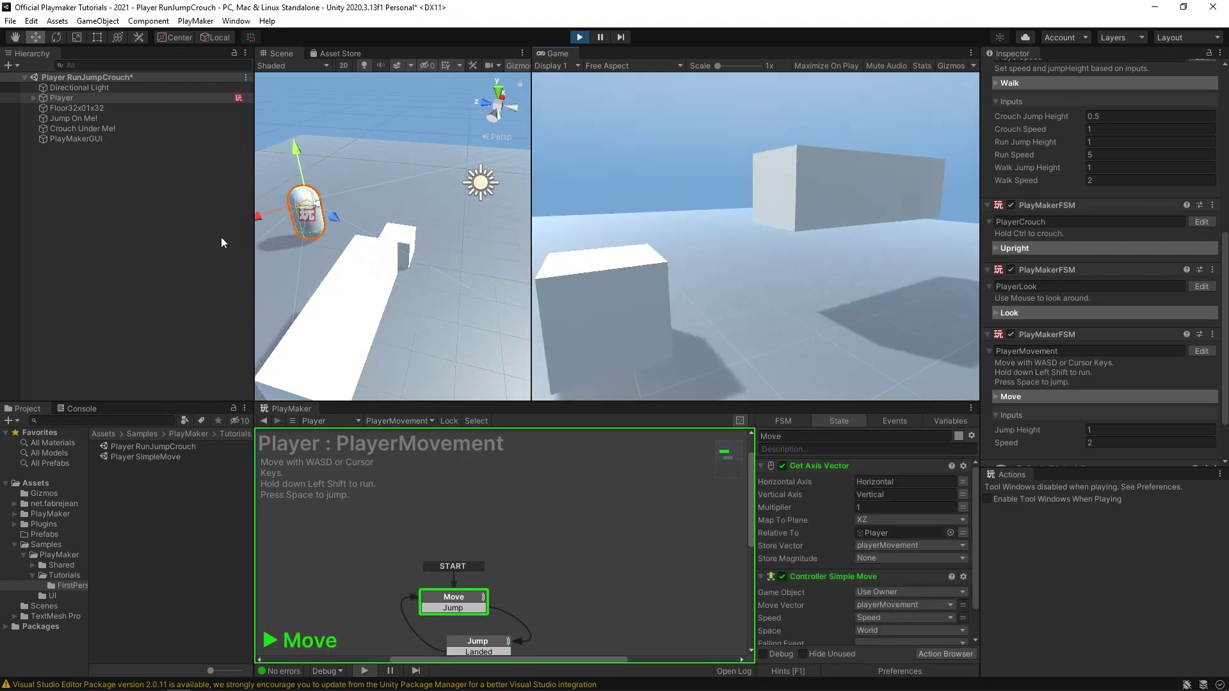
key(space)
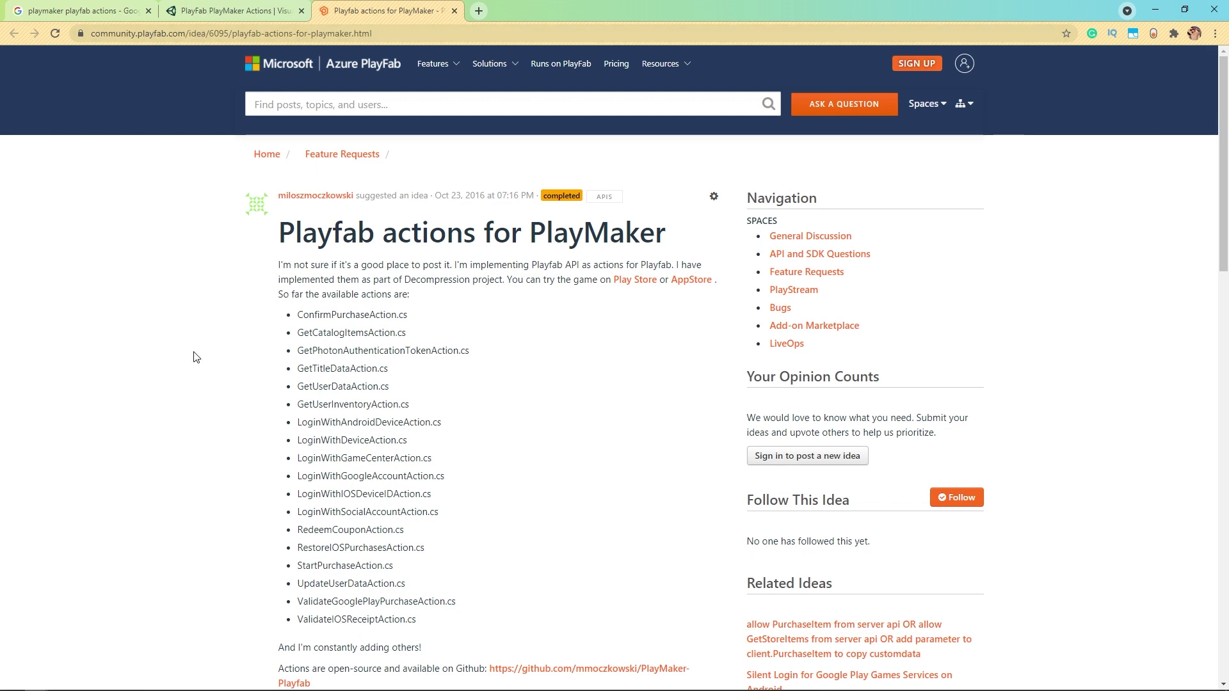
Skim the 'Playfab actions for PlayMaker' post and the PlayFab PlayMaker Actions store page, then return to the Google results.
scroll(330, 596, down, 2)
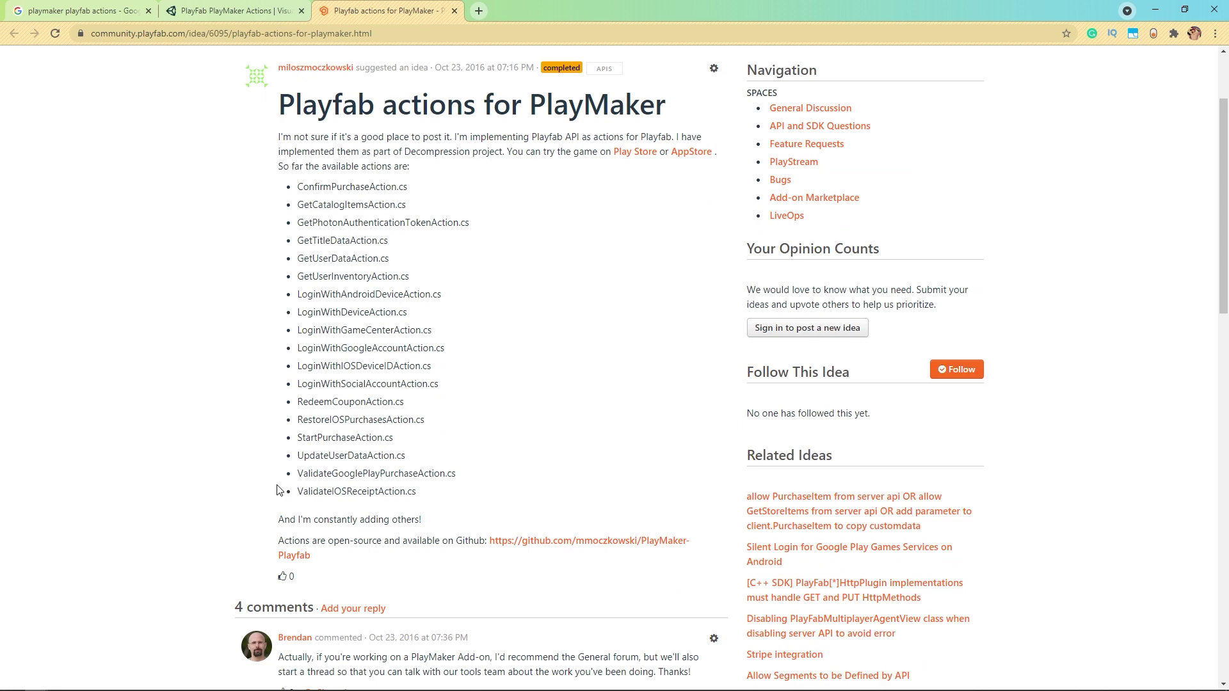
click(214, 10)
scroll(255, 381, down, 1)
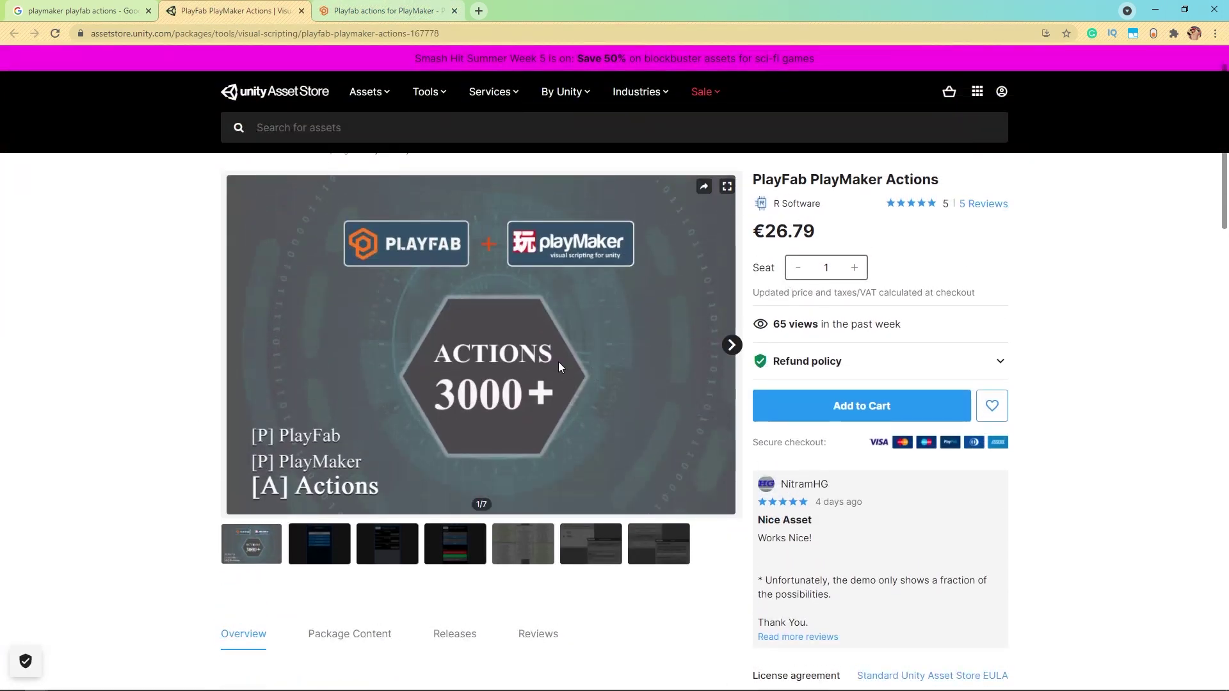
scroll(190, 440, down, 2)
scroll(670, 264, up, 1)
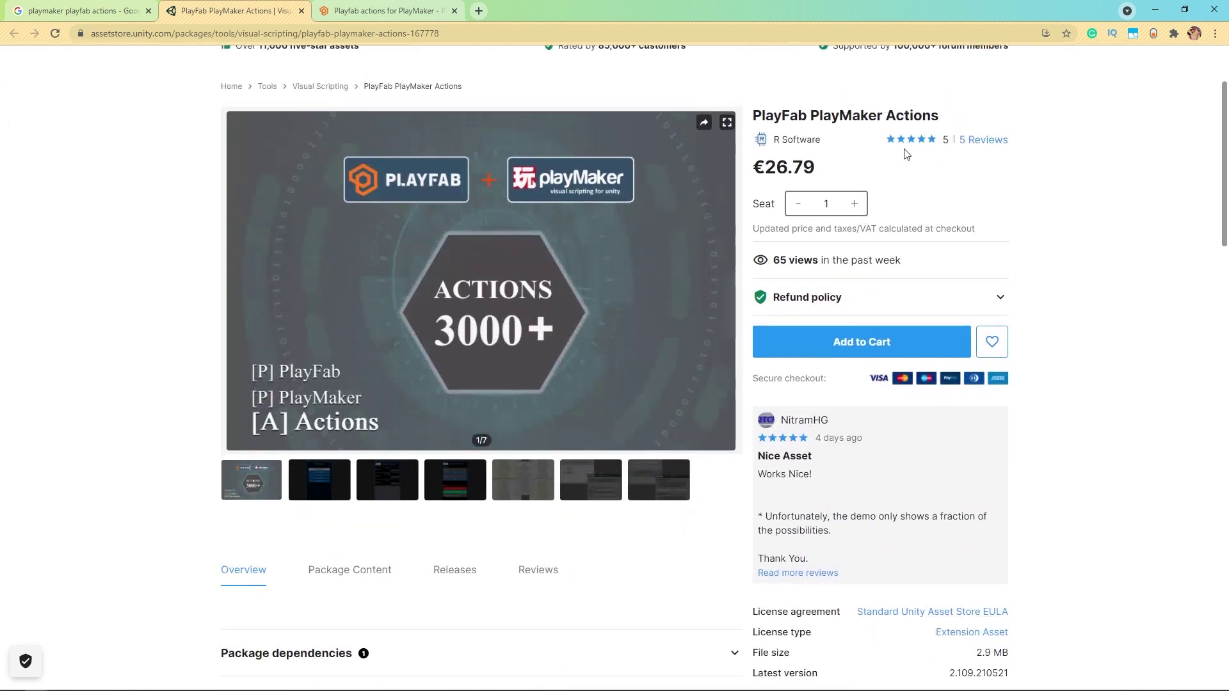
scroll(228, 340, down, 3)
key(ctrl+shift+Tab)
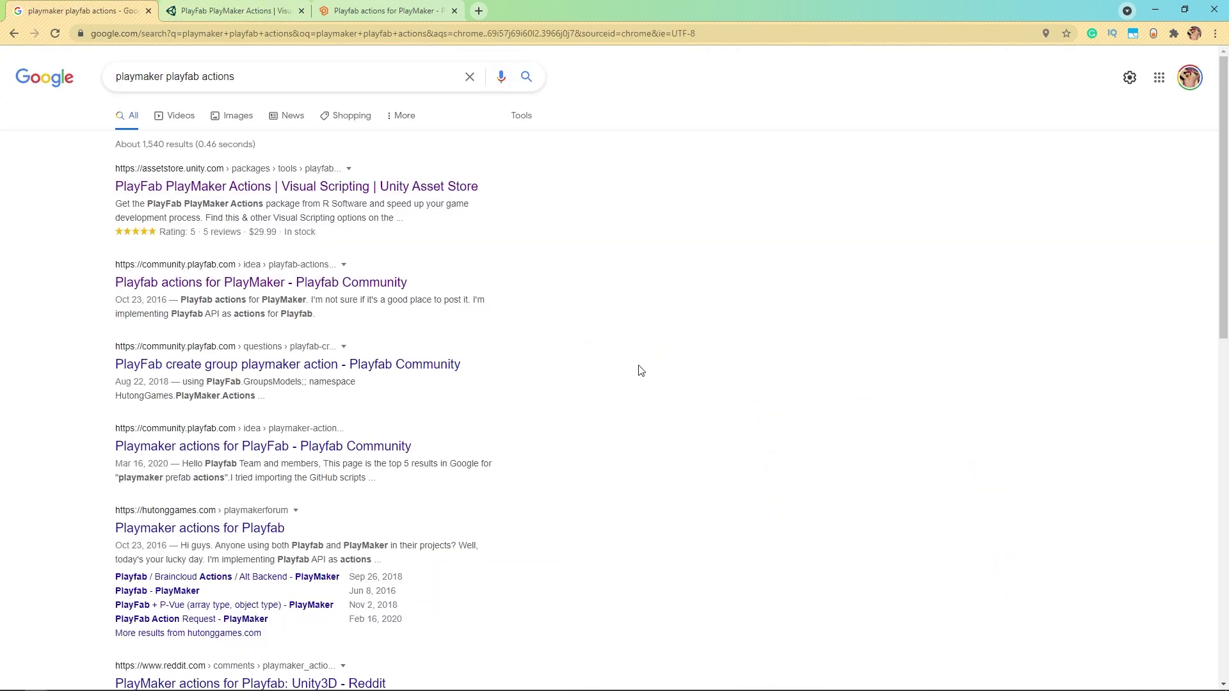
scroll(641, 371, down, 2)
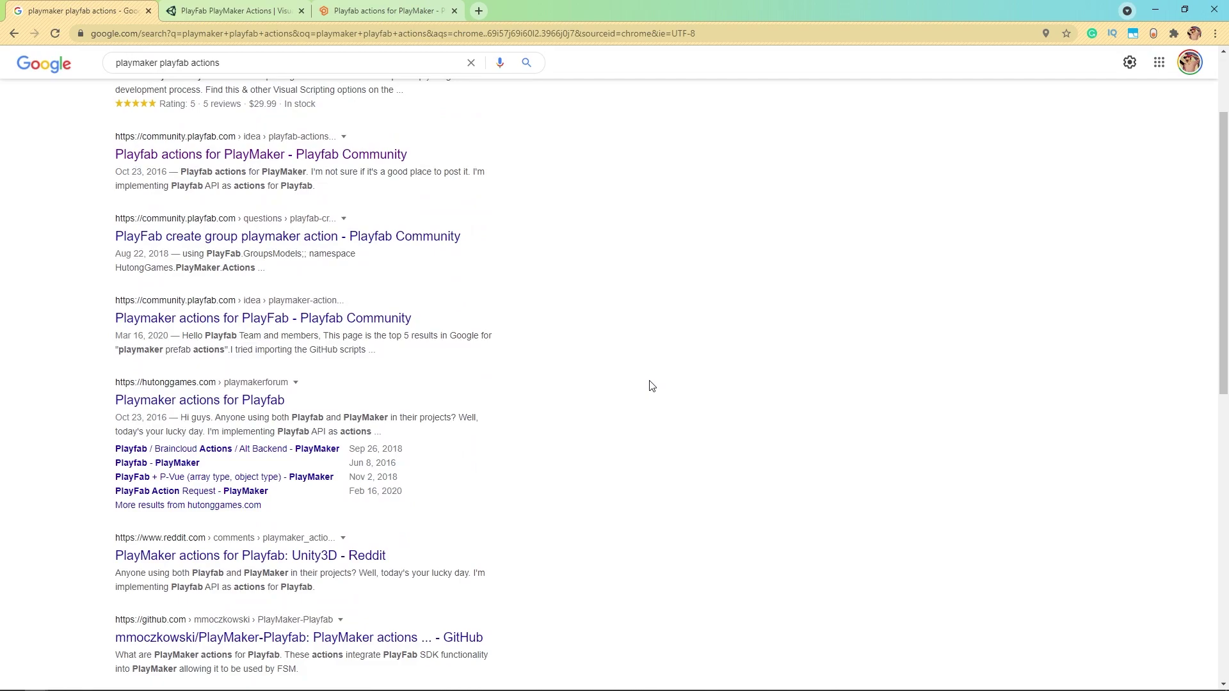
scroll(651, 386, down, 1)
scroll(651, 386, up, 3)
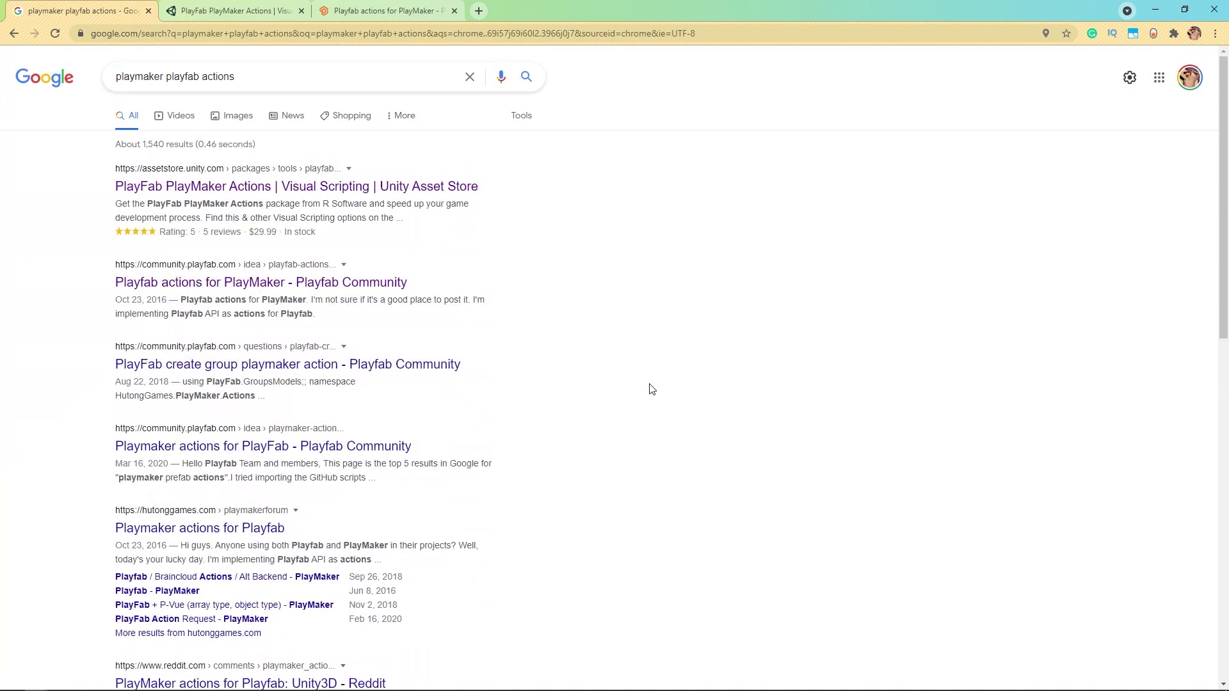